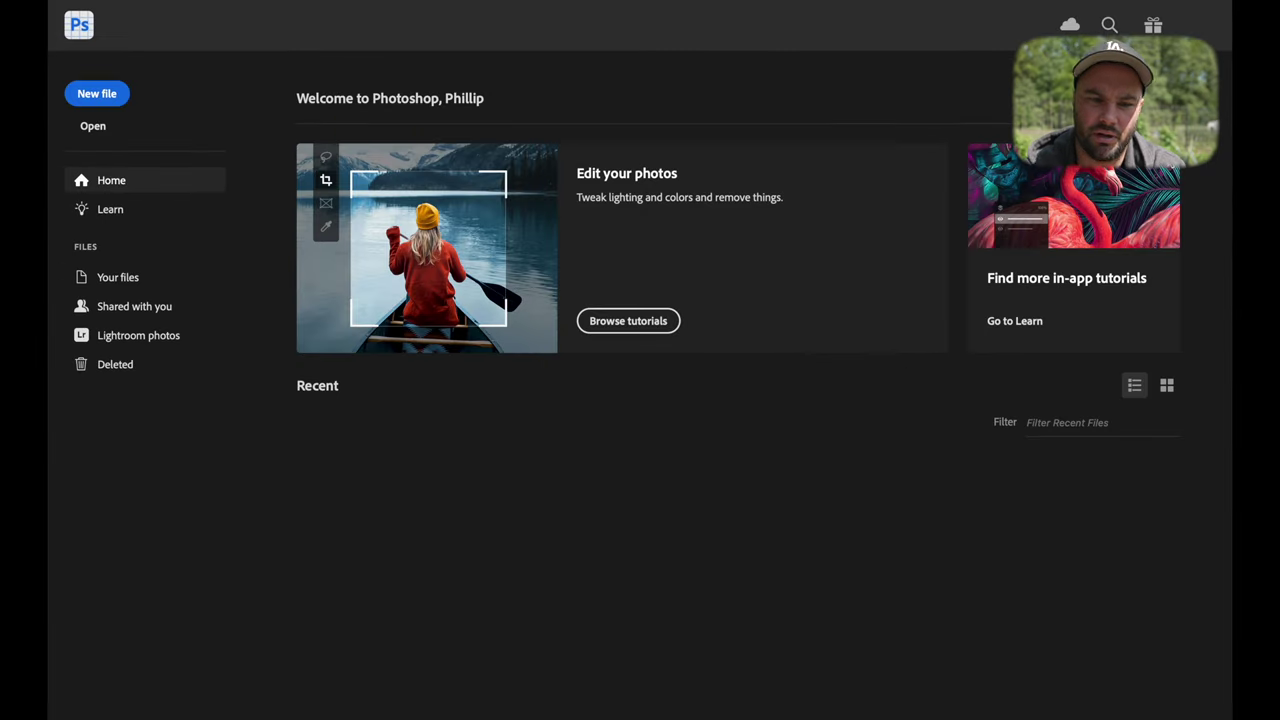
# Open DJI_0016.DNG through Camera Raw unchanged as a 16-bit RGB document
pyautogui.click(90, 126)
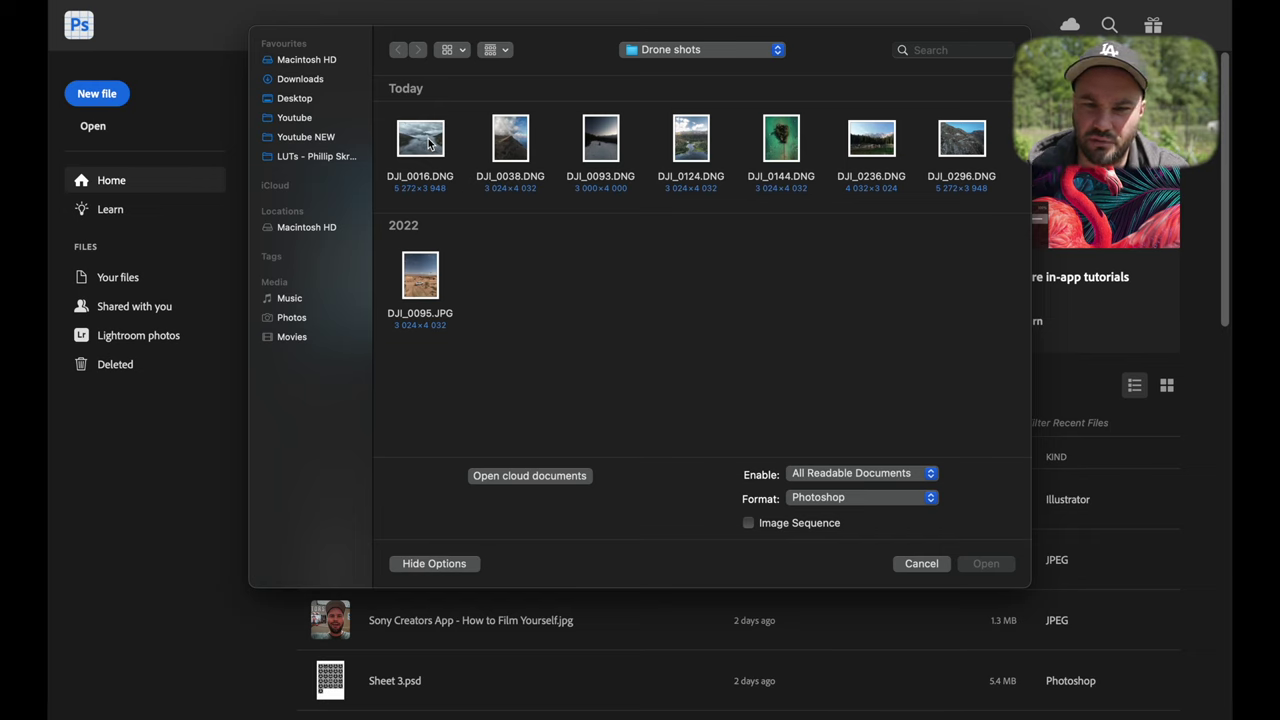
pyautogui.doubleClick(428, 141)
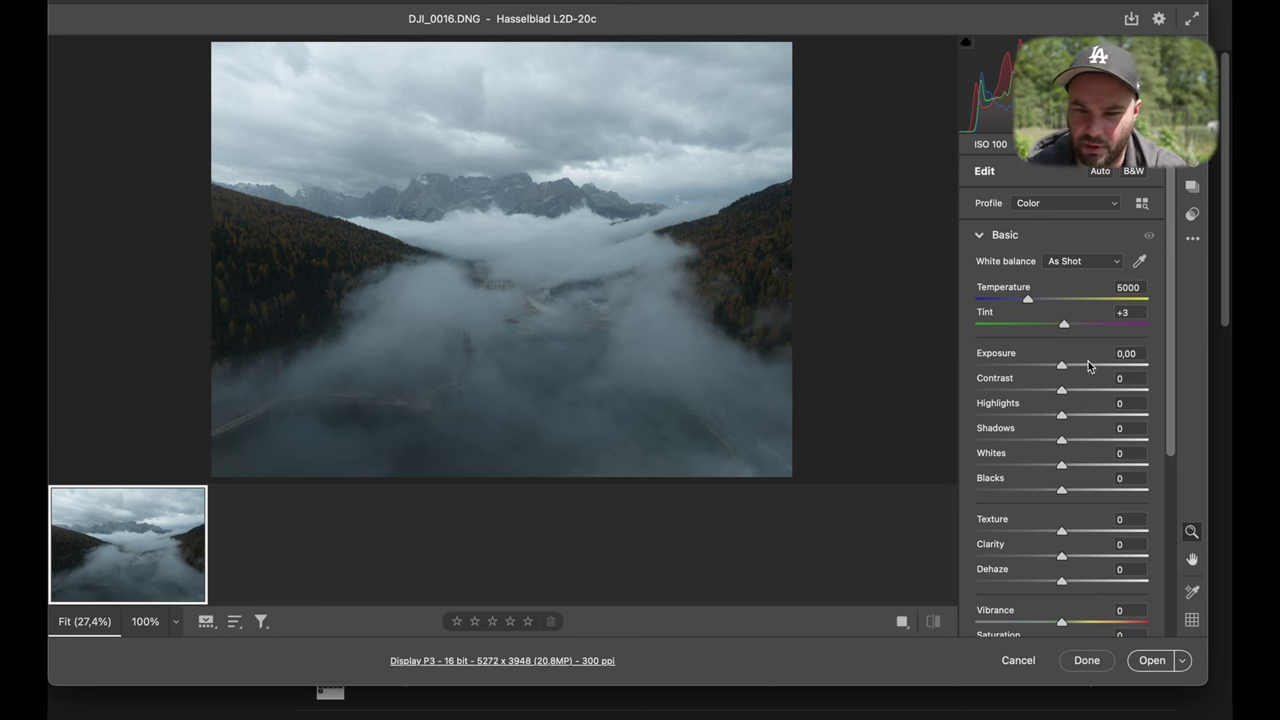
pyautogui.click(1161, 663)
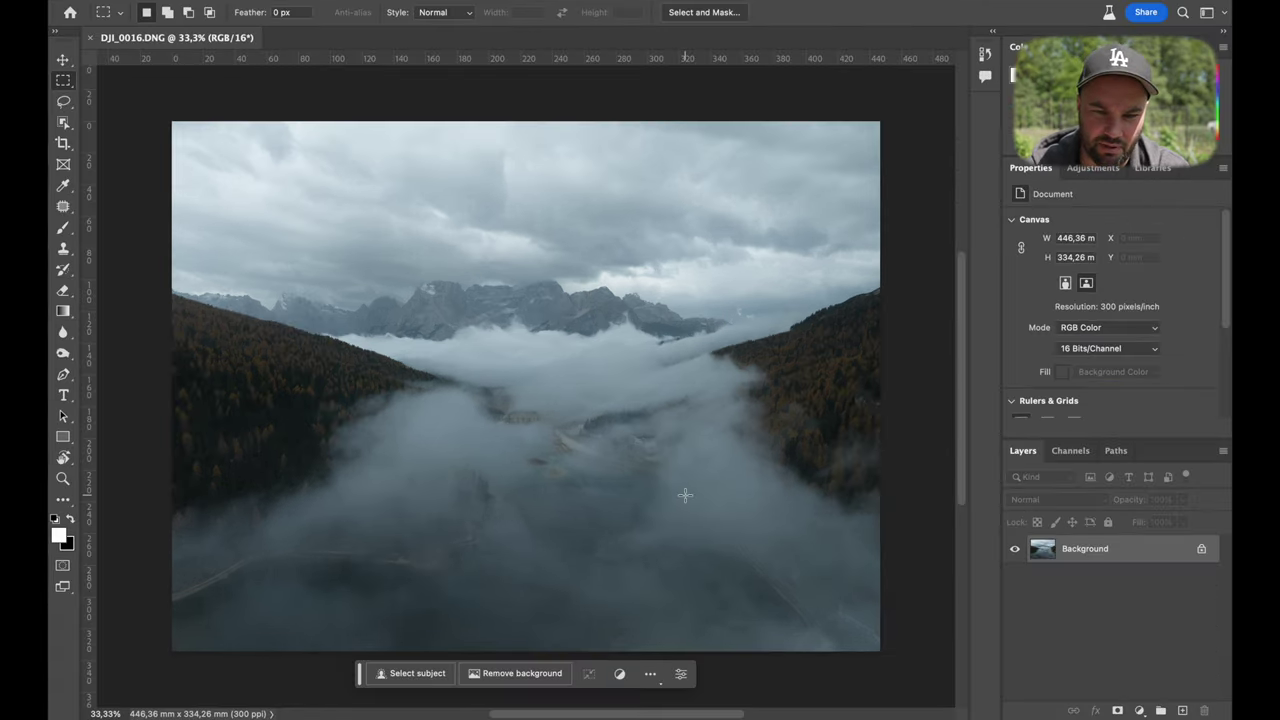
pyautogui.scroll(-5, 685, 495)
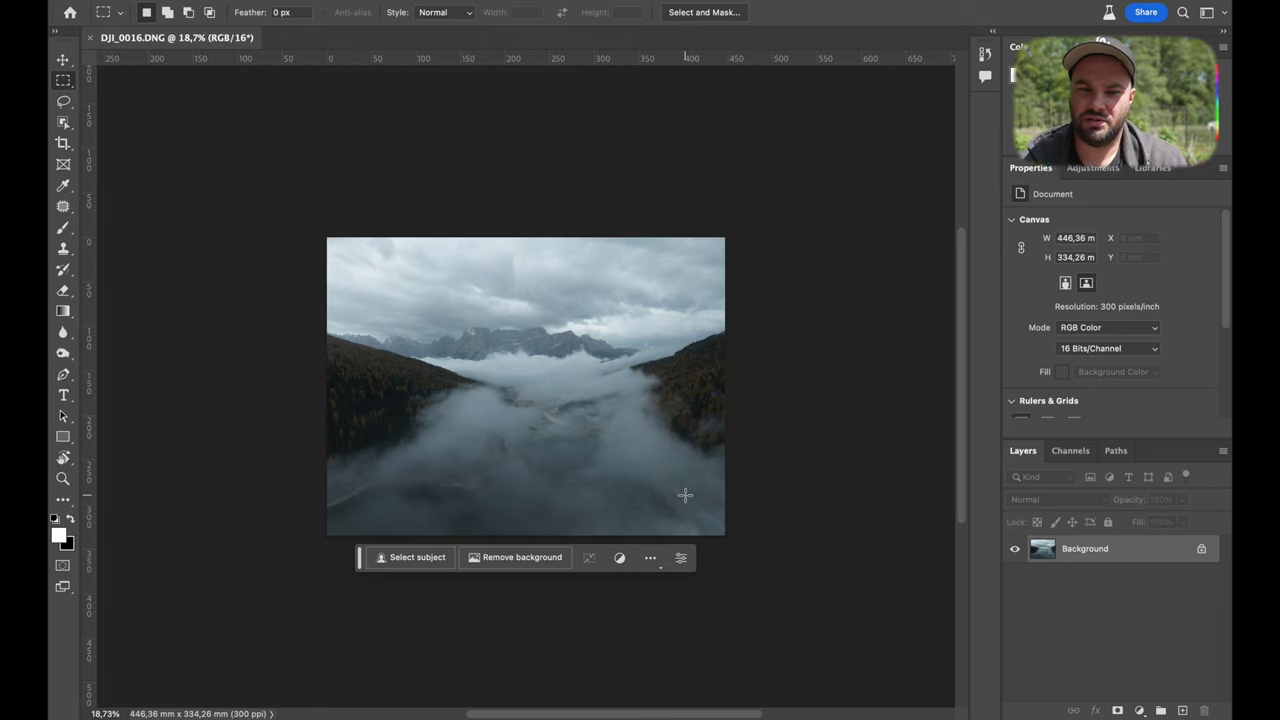
# Crop at 16:9 with both edges pulled outward, widening the canvas to 594.19 × 334.26 mm
pyautogui.click(64, 146)
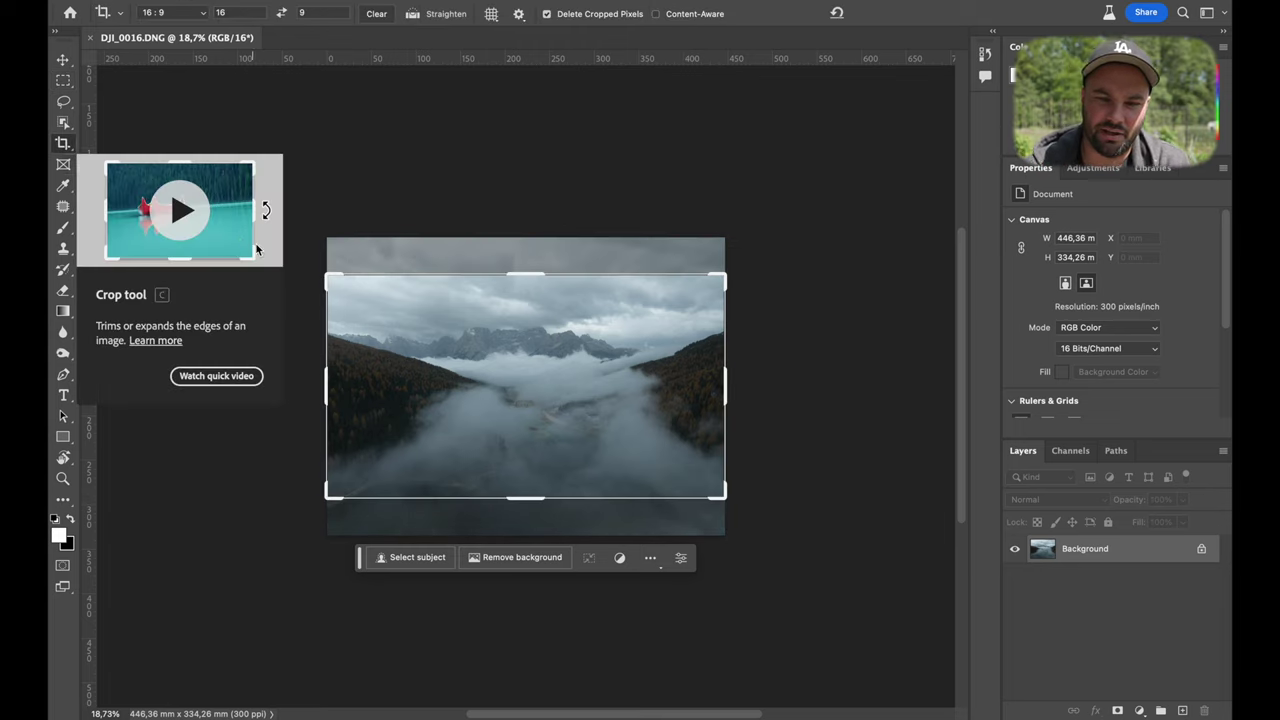
pyautogui.moveTo(326, 392); pyautogui.dragTo(291, 397)
pyautogui.moveTo(763, 400)
pyautogui.mouseDown()
pyautogui.moveTo(786, 391)
pyautogui.moveTo(749, 394)
pyautogui.moveTo(786, 391)
pyautogui.mouseUp()
pyautogui.moveTo(566, 394); pyautogui.dragTo(575, 393)
pyautogui.click(888, 15)
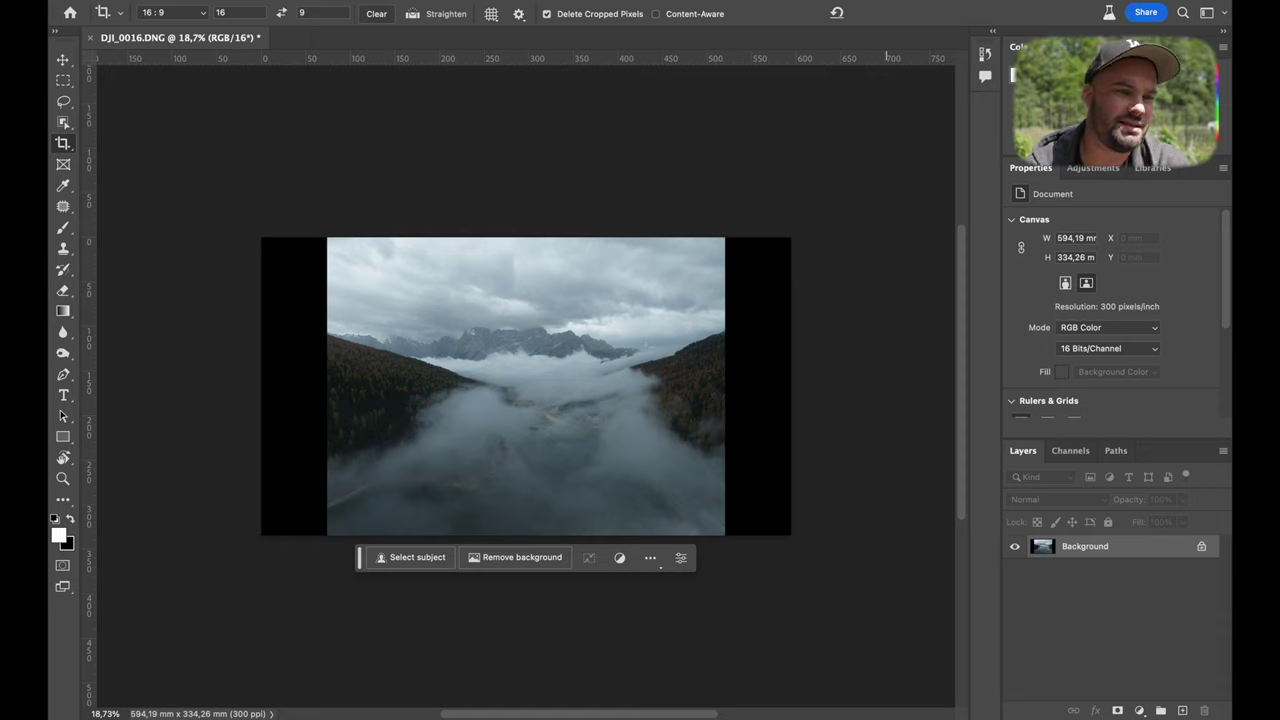
# Select both black side strips and run Generative Fill with no prompt to extend slopes and fog
pyautogui.click(63, 80)
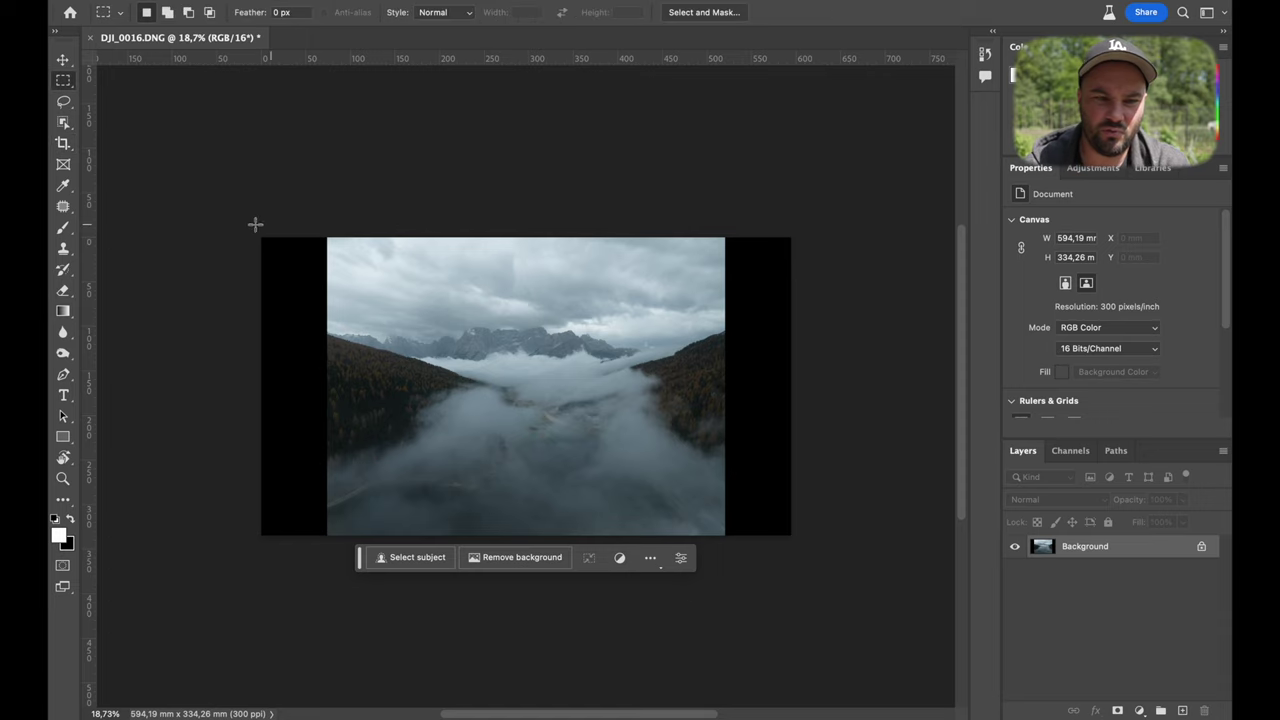
pyautogui.click(194, 226)
pyautogui.moveTo(262, 238); pyautogui.dragTo(339, 540)
pyautogui.keyDown('shift'); pyautogui.moveTo(792, 236); pyautogui.dragTo(709, 578); pyautogui.keyUp('shift')
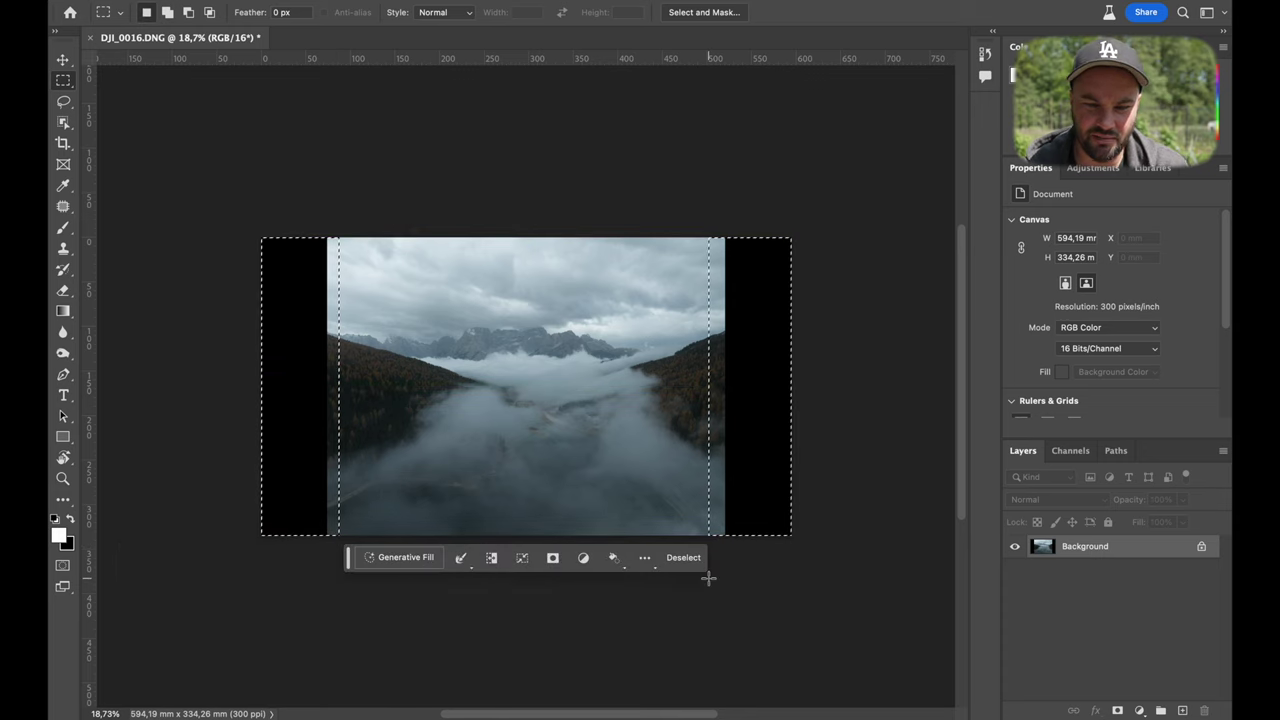
pyautogui.click(394, 562)
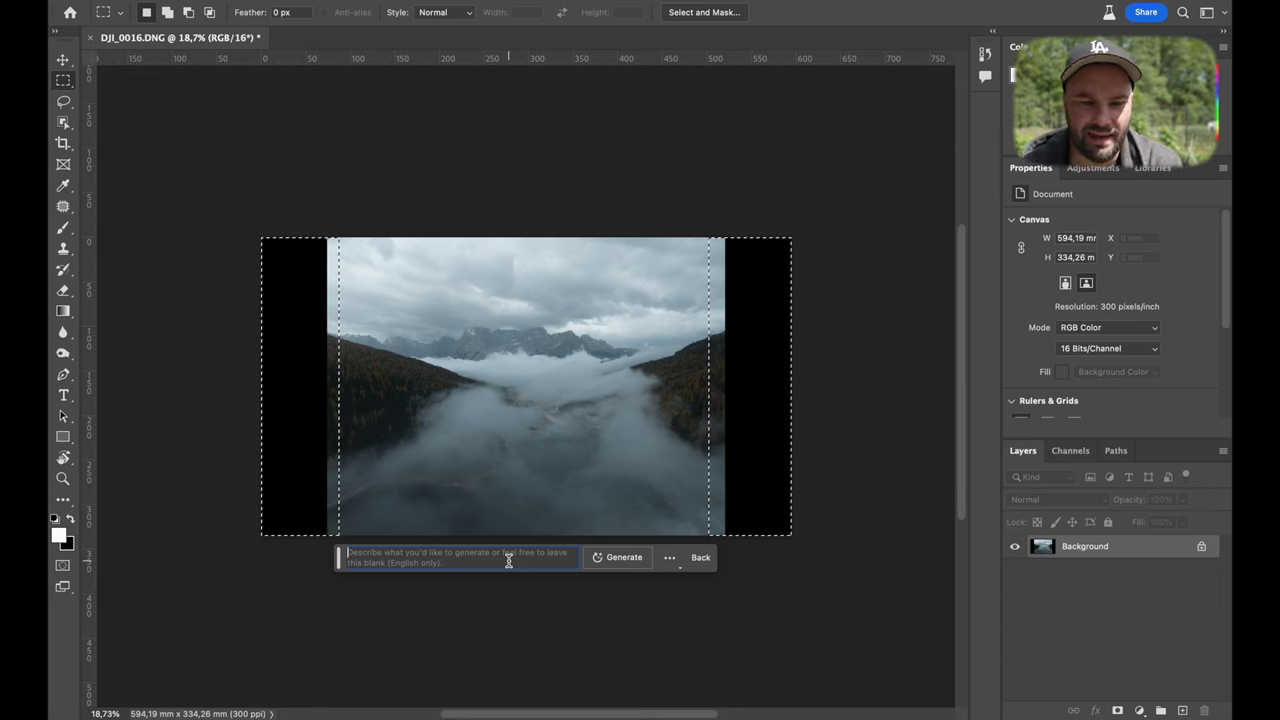
pyautogui.click(612, 557)
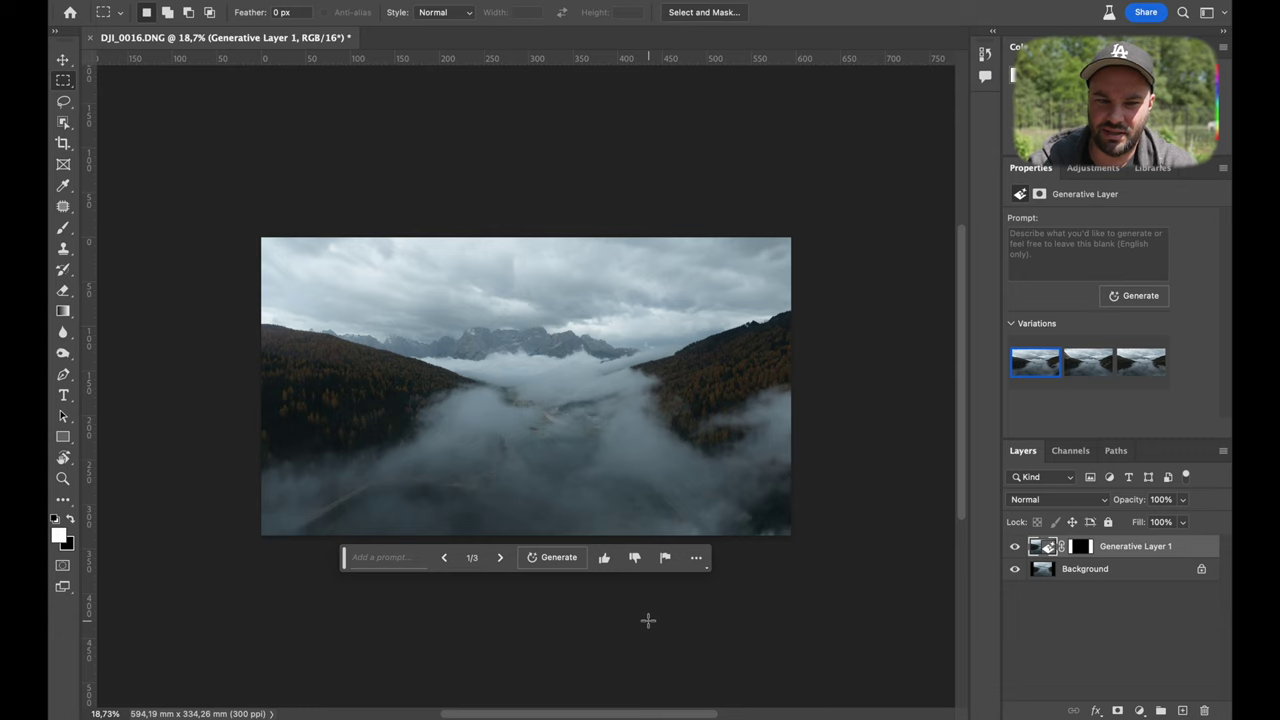
# Preview the second and third fill variations, then close the valley document
pyautogui.scroll(4, 649, 621)
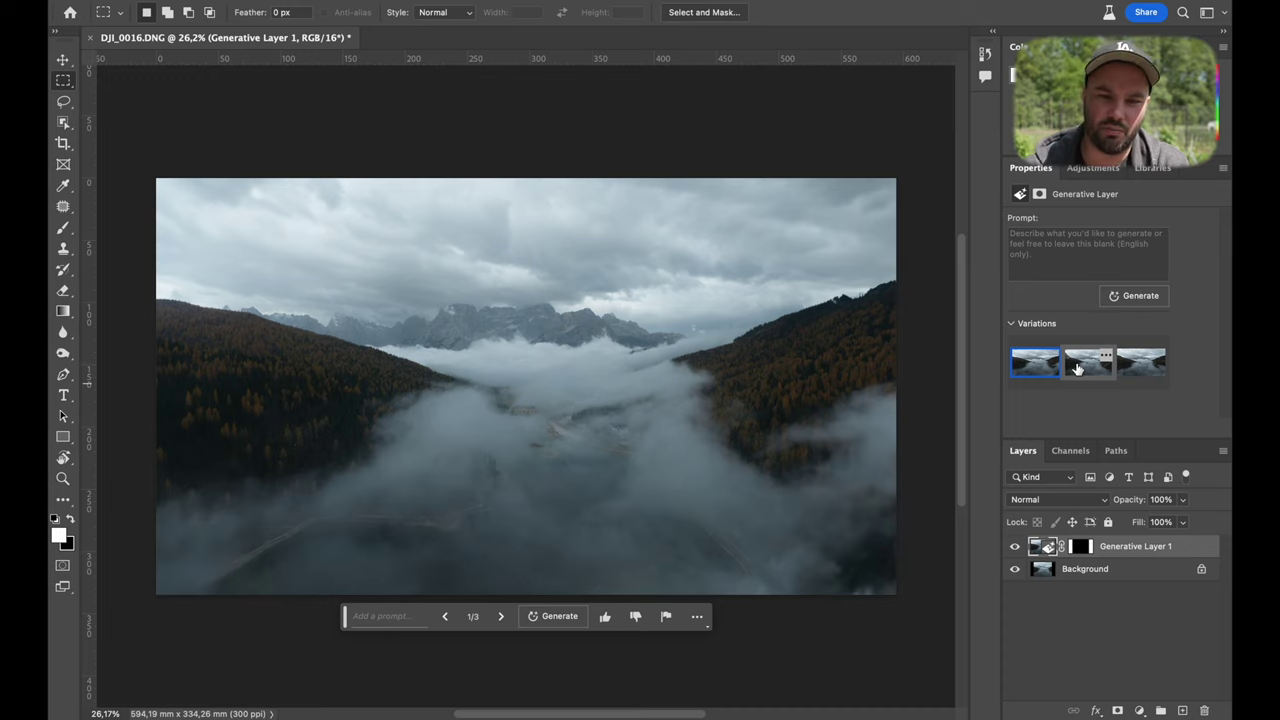
pyautogui.click(1077, 369)
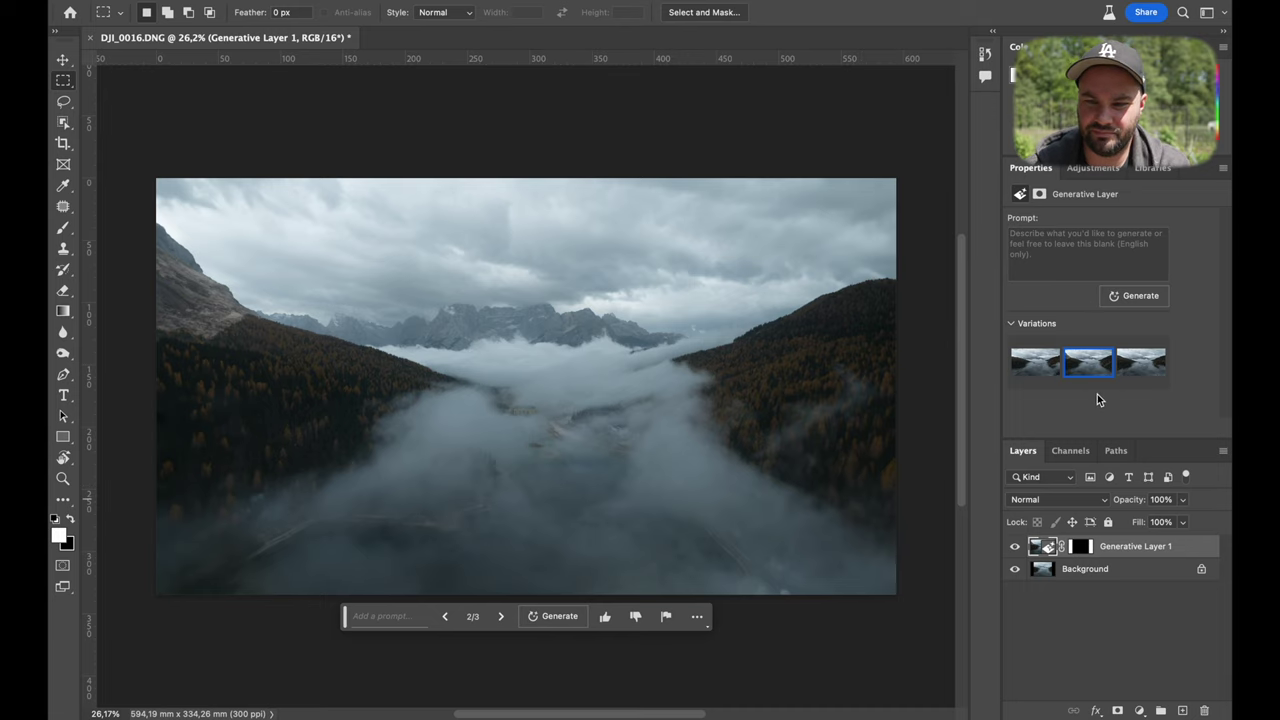
pyautogui.click(1142, 367)
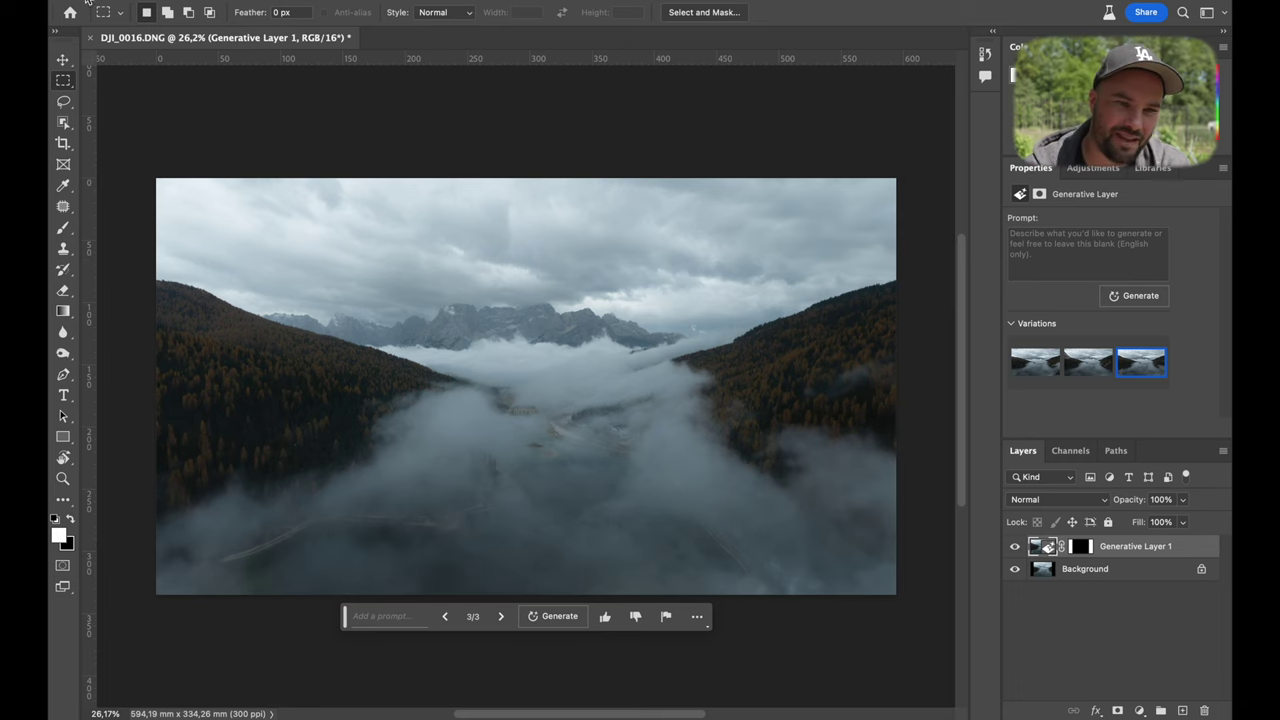
pyautogui.click(89, 37)
# Discard the valley photo's changes and open DJI_0038.DNG through Camera Raw
pyautogui.click(614, 283)
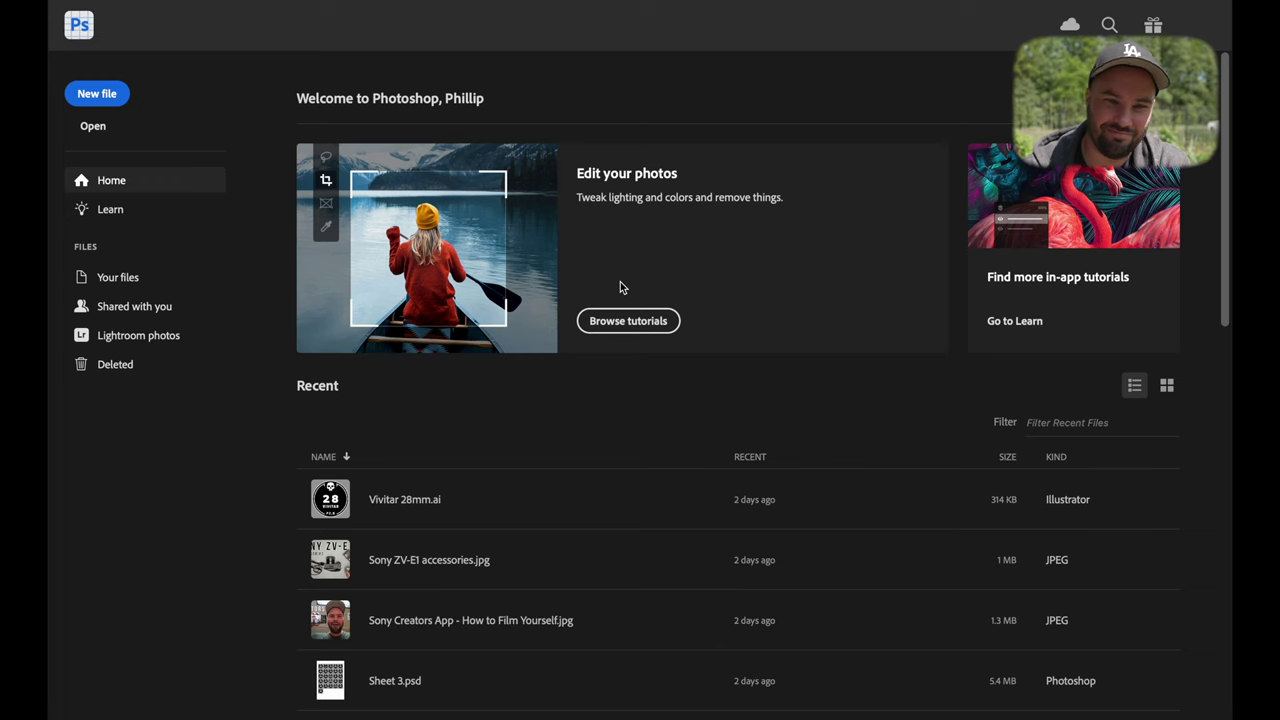
pyautogui.click(93, 126)
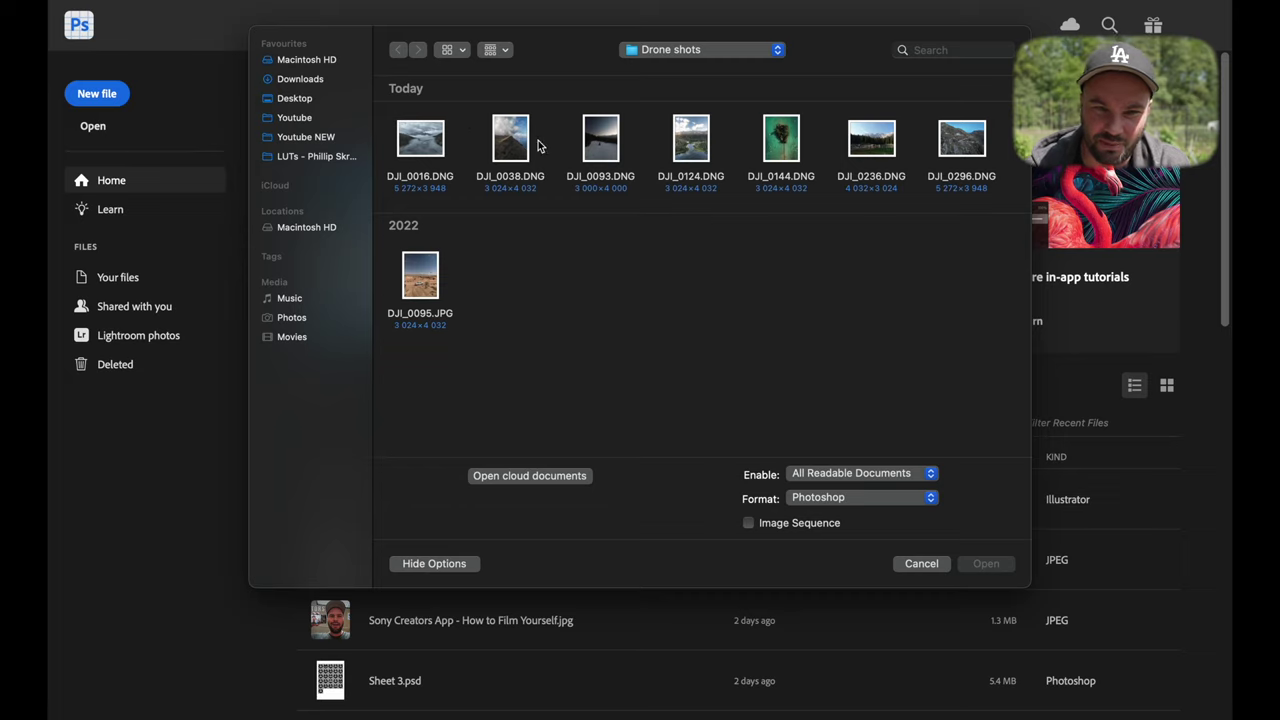
pyautogui.doubleClick(527, 143)
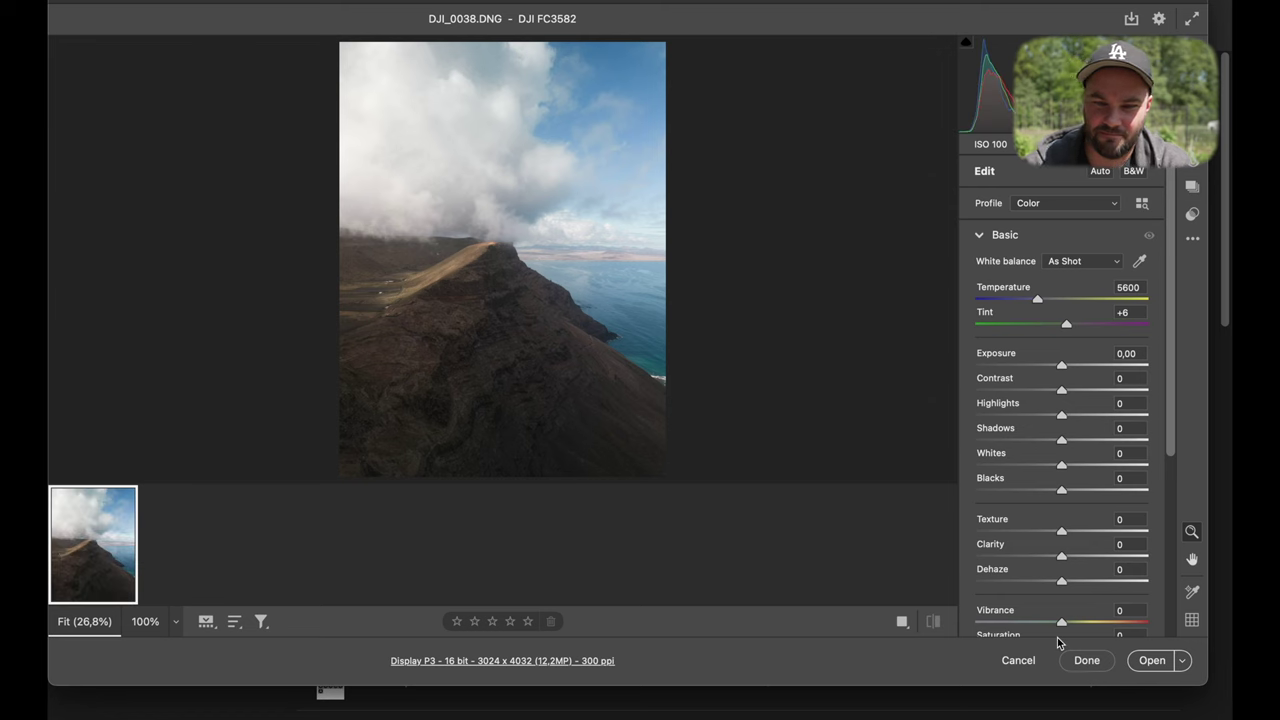
pyautogui.click(1152, 660)
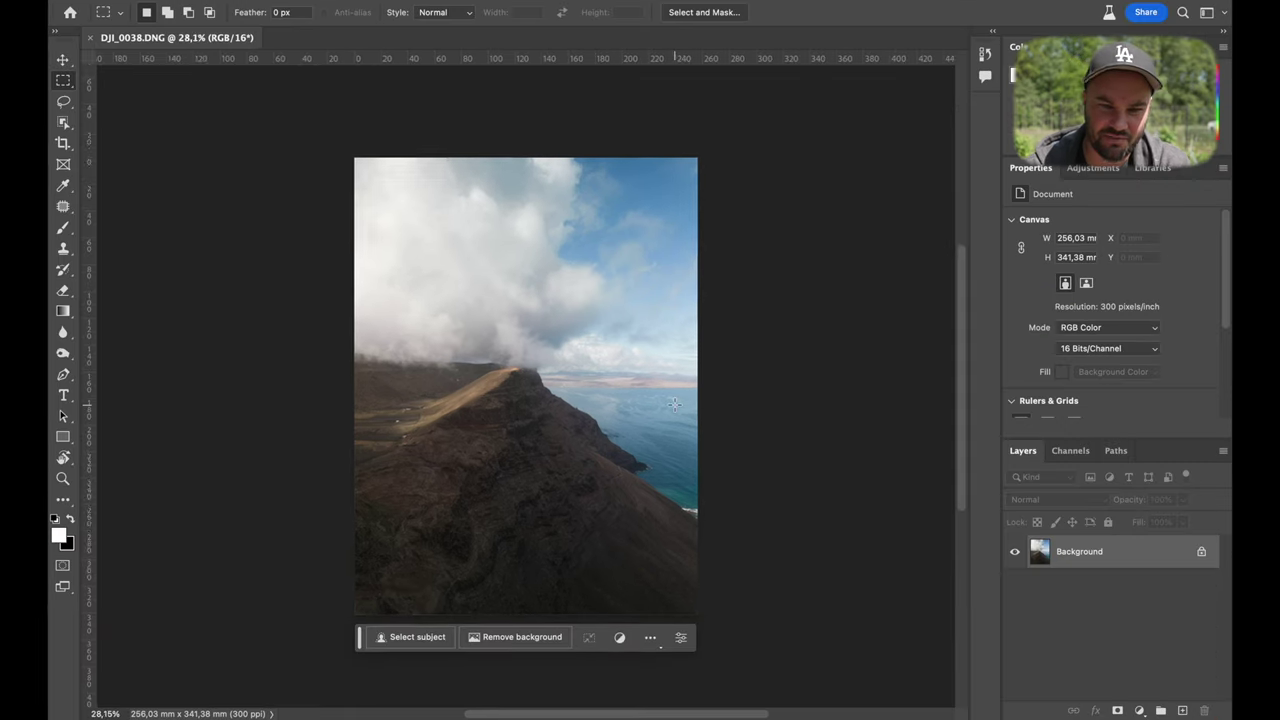
pyautogui.scroll(-3, 675, 403)
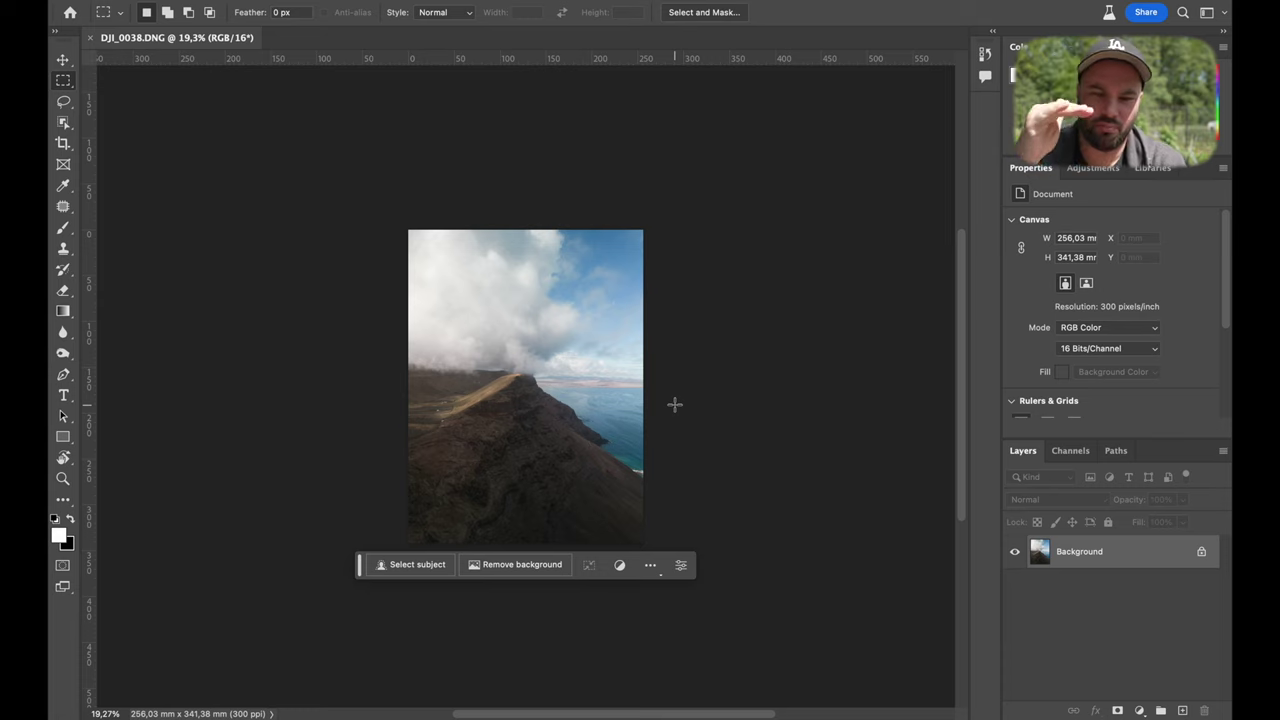
# Crop the cliff photo at 16:9 to 606.89 × 341.38 mm, shifting it slightly left
pyautogui.click(64, 145)
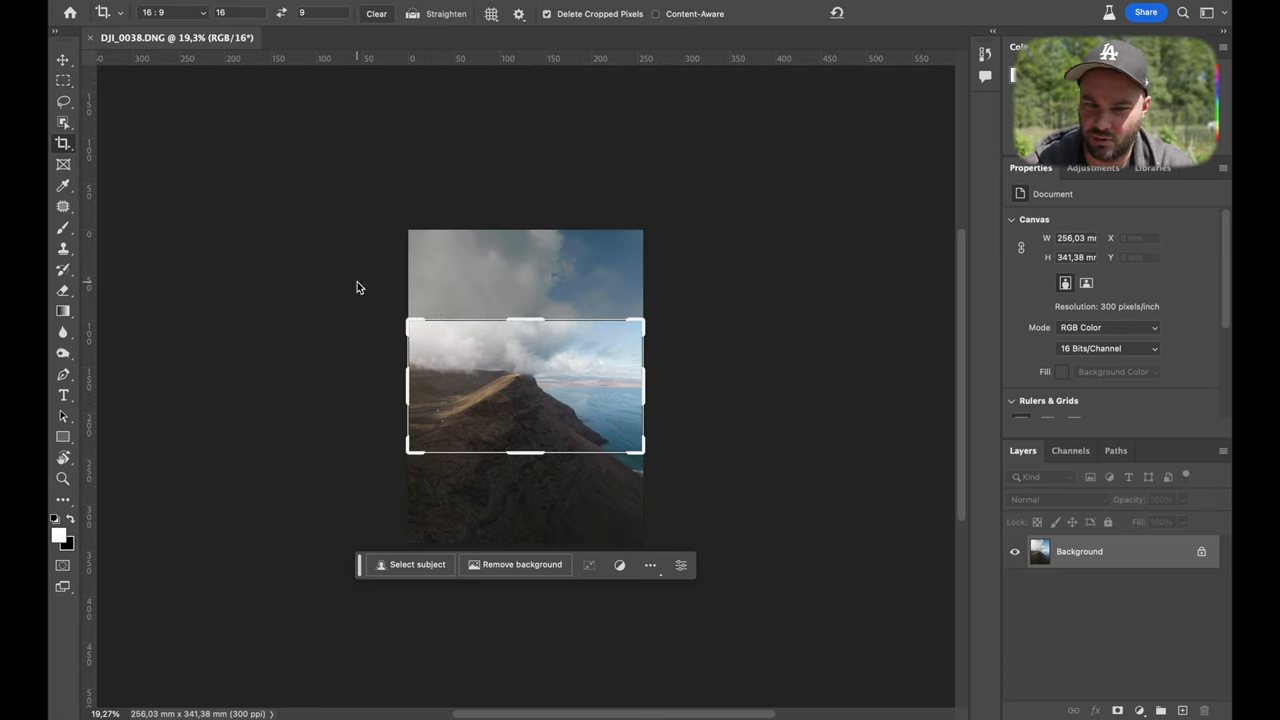
pyautogui.moveTo(392, 384); pyautogui.dragTo(311, 384)
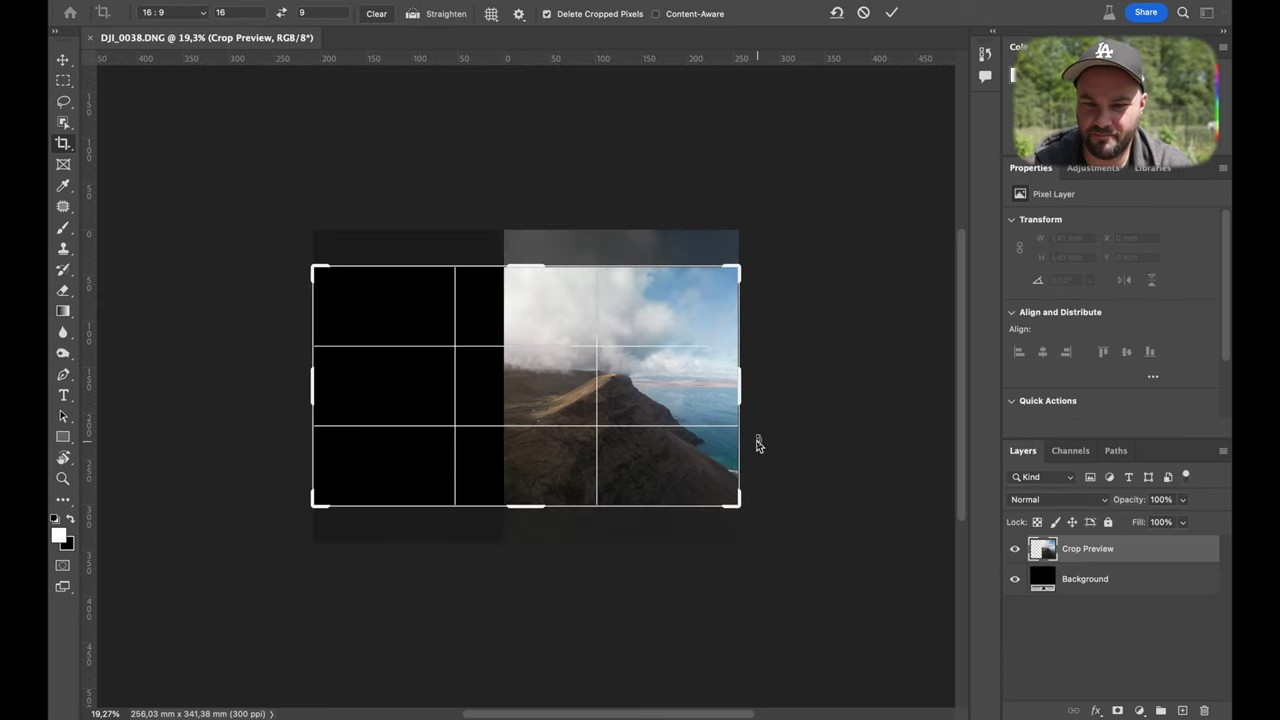
pyautogui.moveTo(749, 393); pyautogui.dragTo(806, 395)
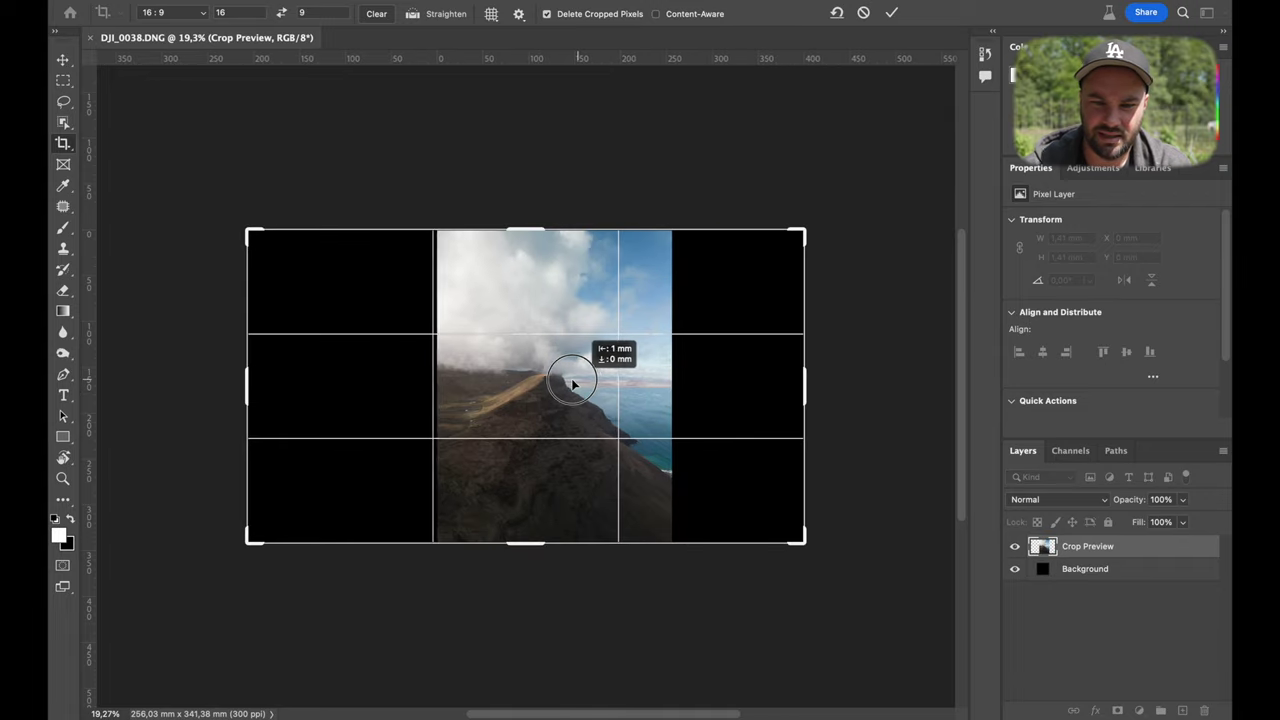
pyautogui.moveTo(567, 384); pyautogui.dragTo(549, 383)
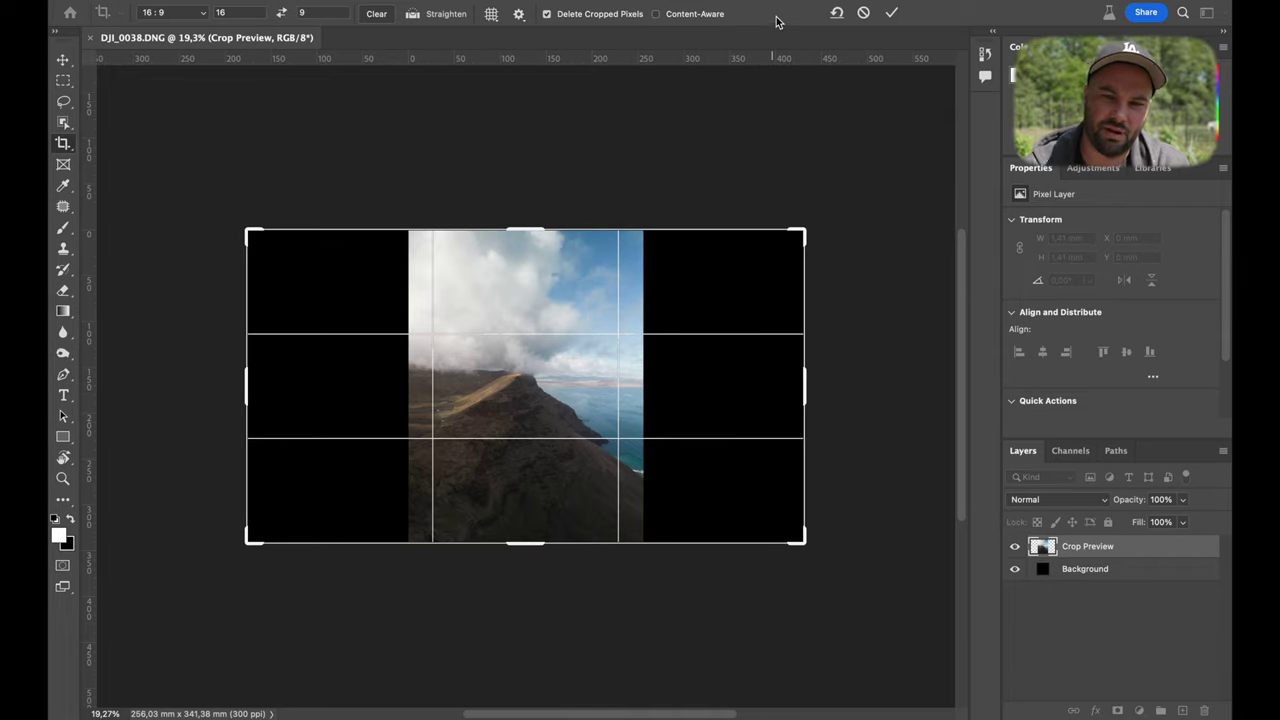
pyautogui.click(893, 13)
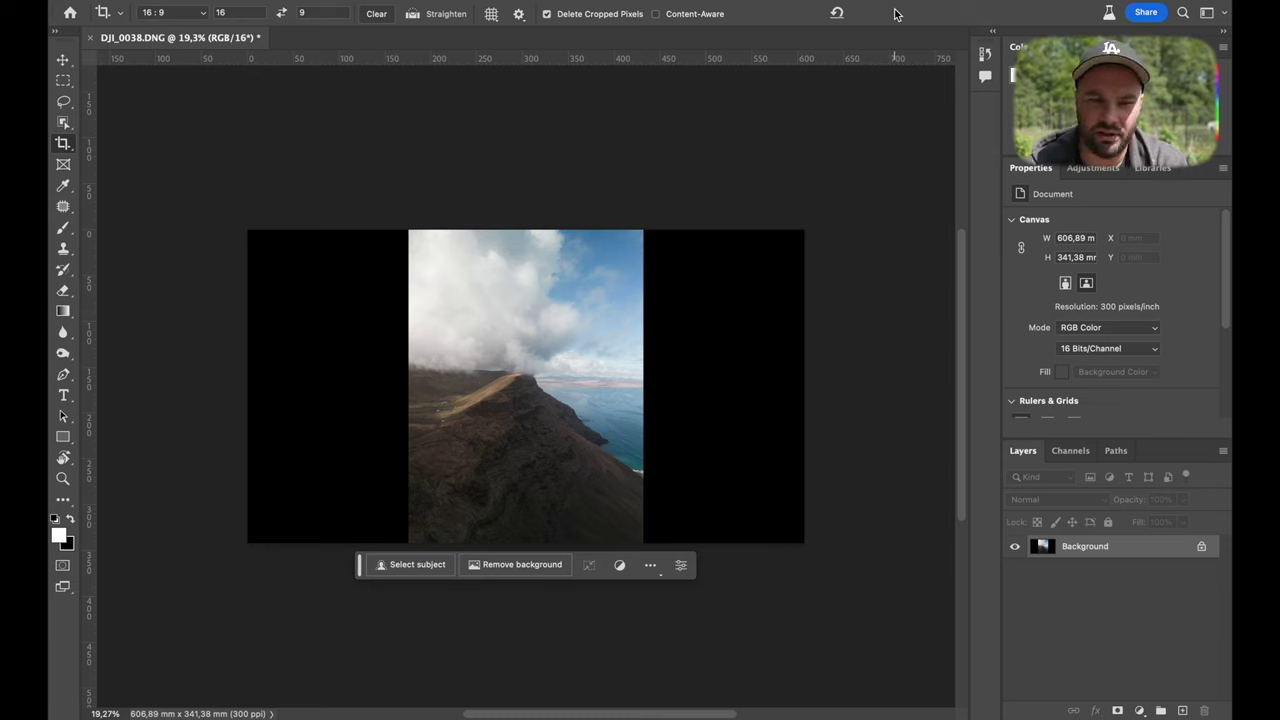
# Marquee both black side strips and generate a prompt-less fill of clouds, hillside and sea
pyautogui.click(63, 80)
pyautogui.moveTo(248, 230); pyautogui.dragTo(414, 694)
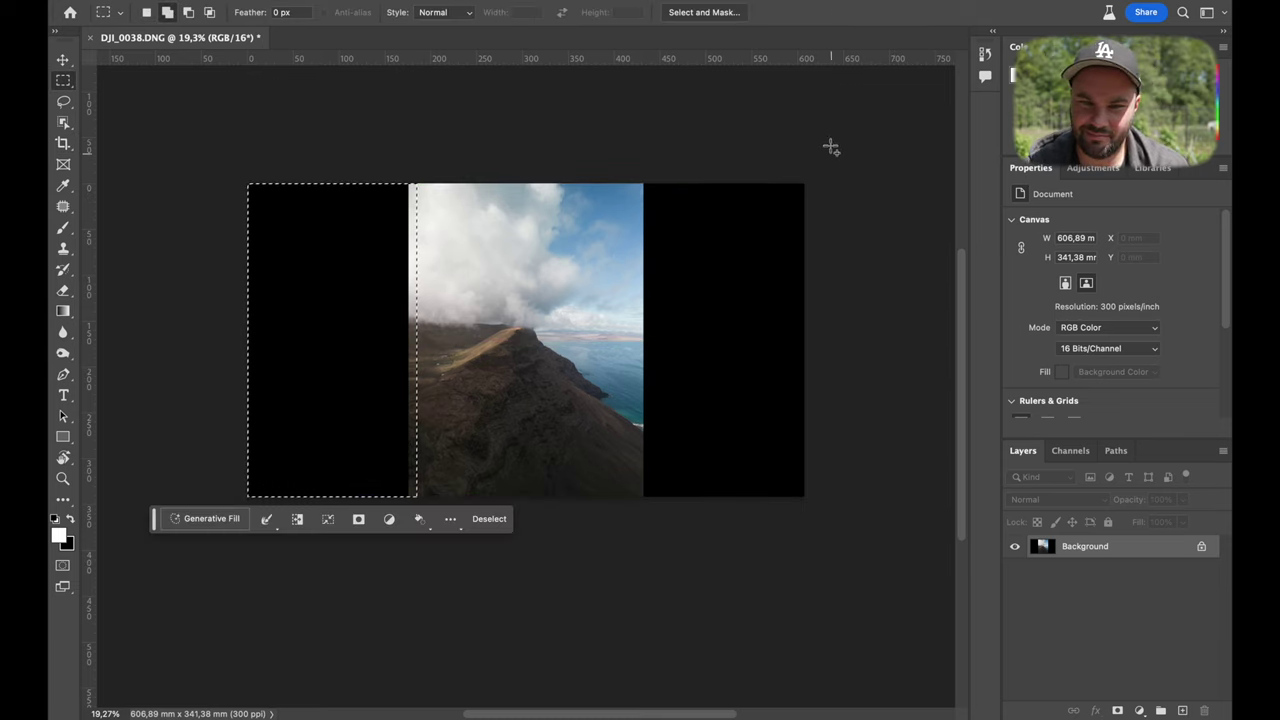
pyautogui.moveTo(829, 144); pyautogui.dragTo(636, 517)
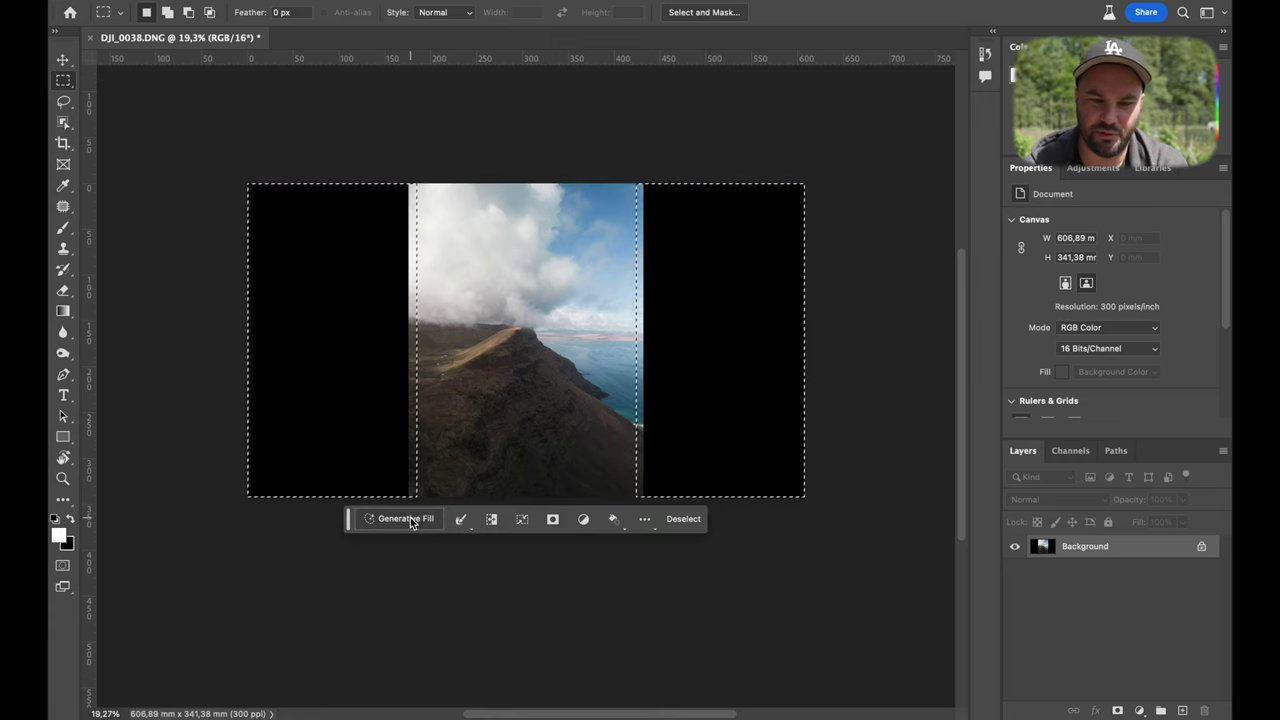
pyautogui.click(407, 518)
pyautogui.click(620, 520)
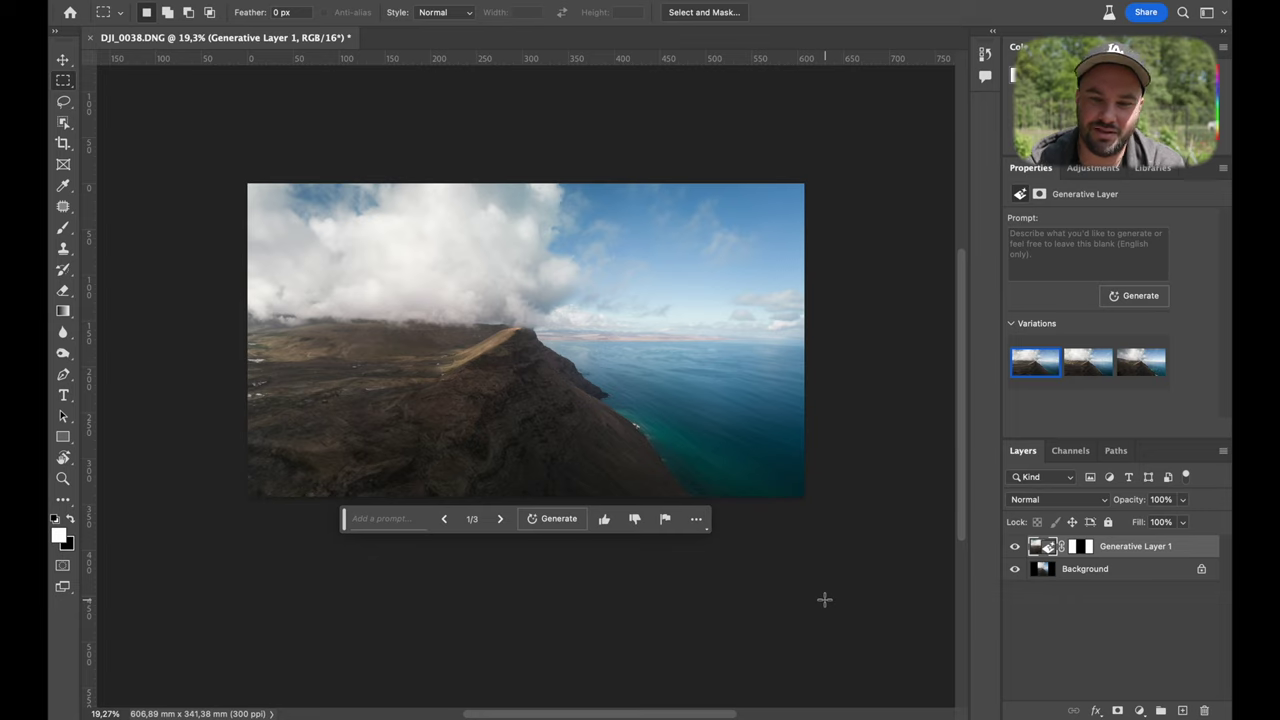
# Preview the three cliff fill variations, then generate a second set for six in total
pyautogui.click(1087, 366)
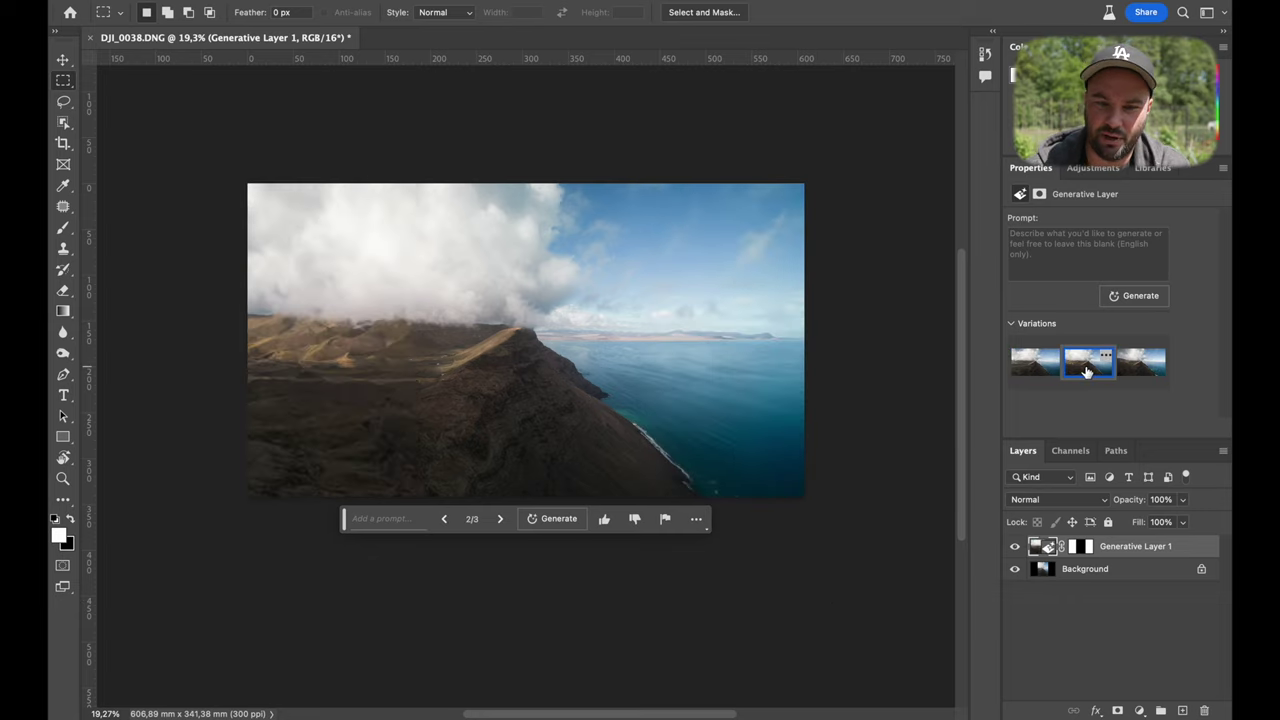
pyautogui.click(1124, 368)
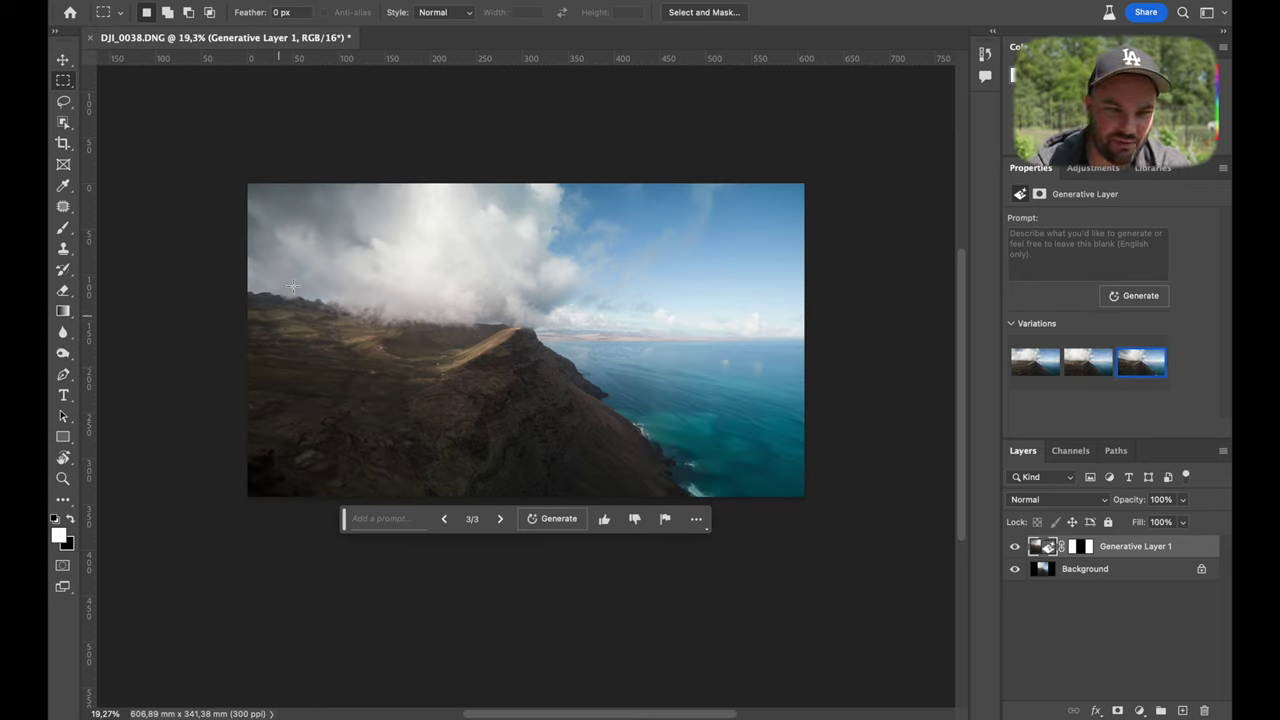
pyautogui.click(1018, 364)
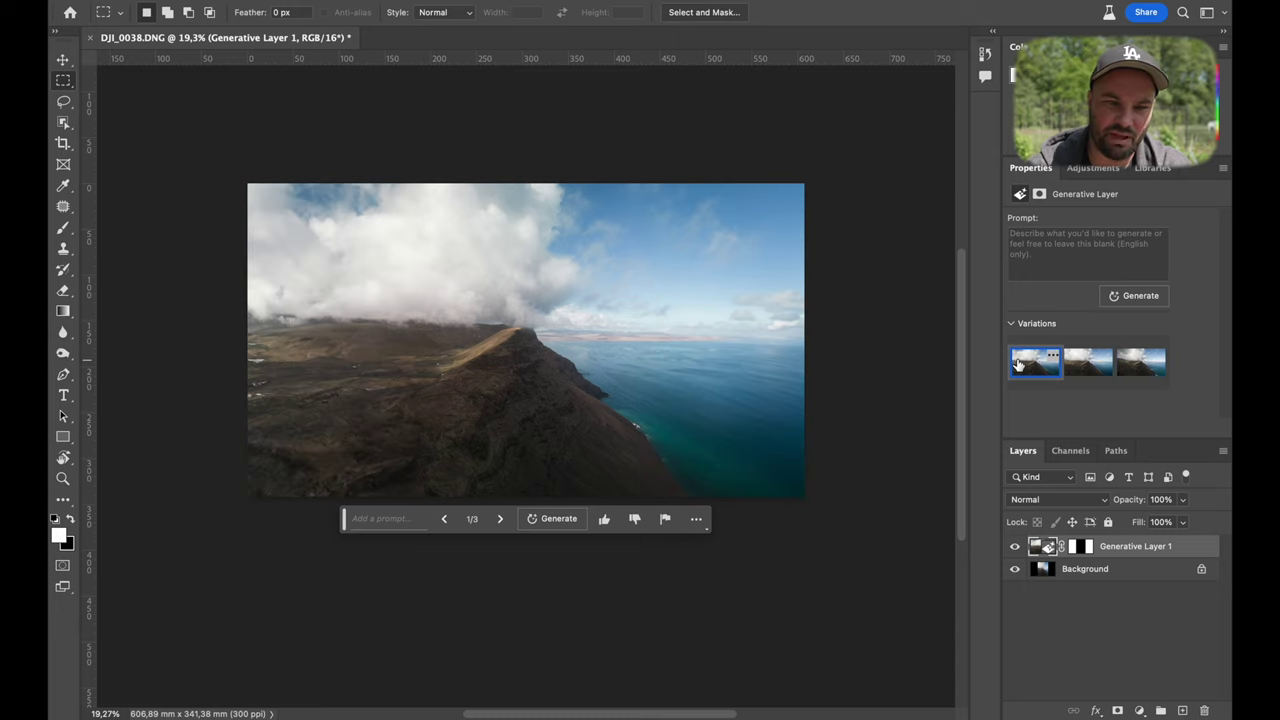
pyautogui.click(1135, 297)
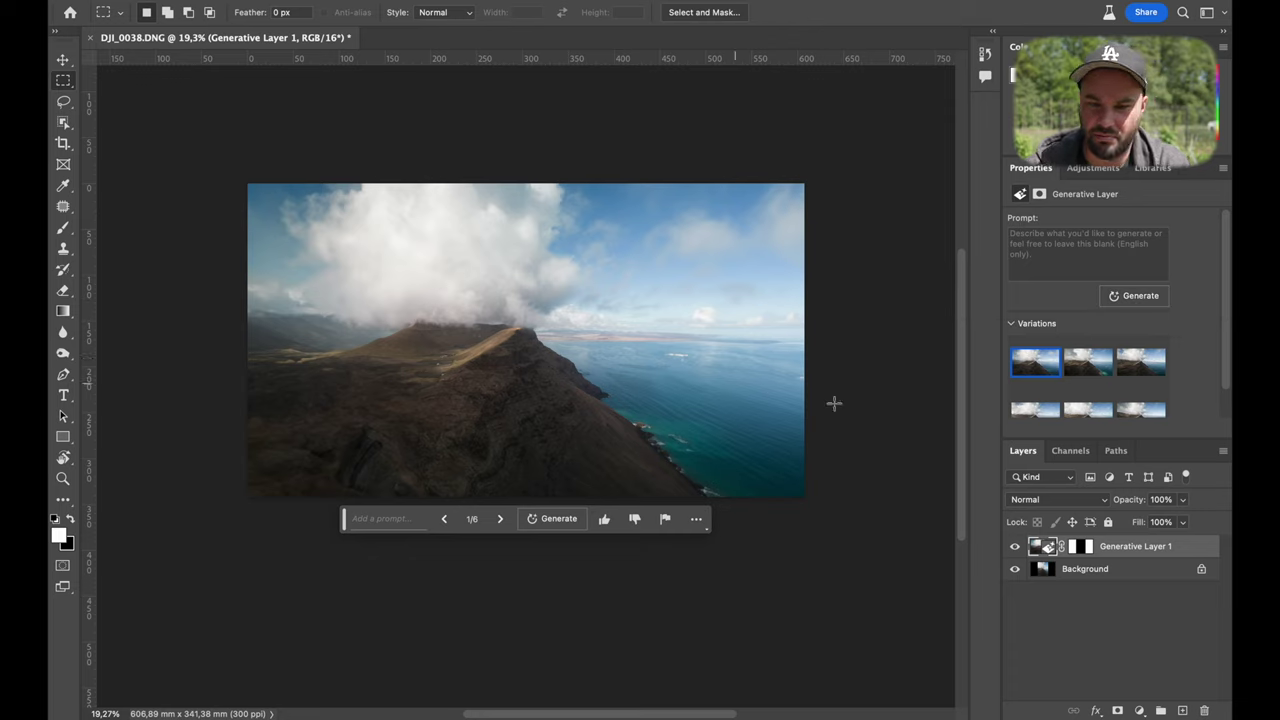
# Apply variation 3 and toggle Generative Layer 1 visibility to compare with the original
pyautogui.click(1076, 377)
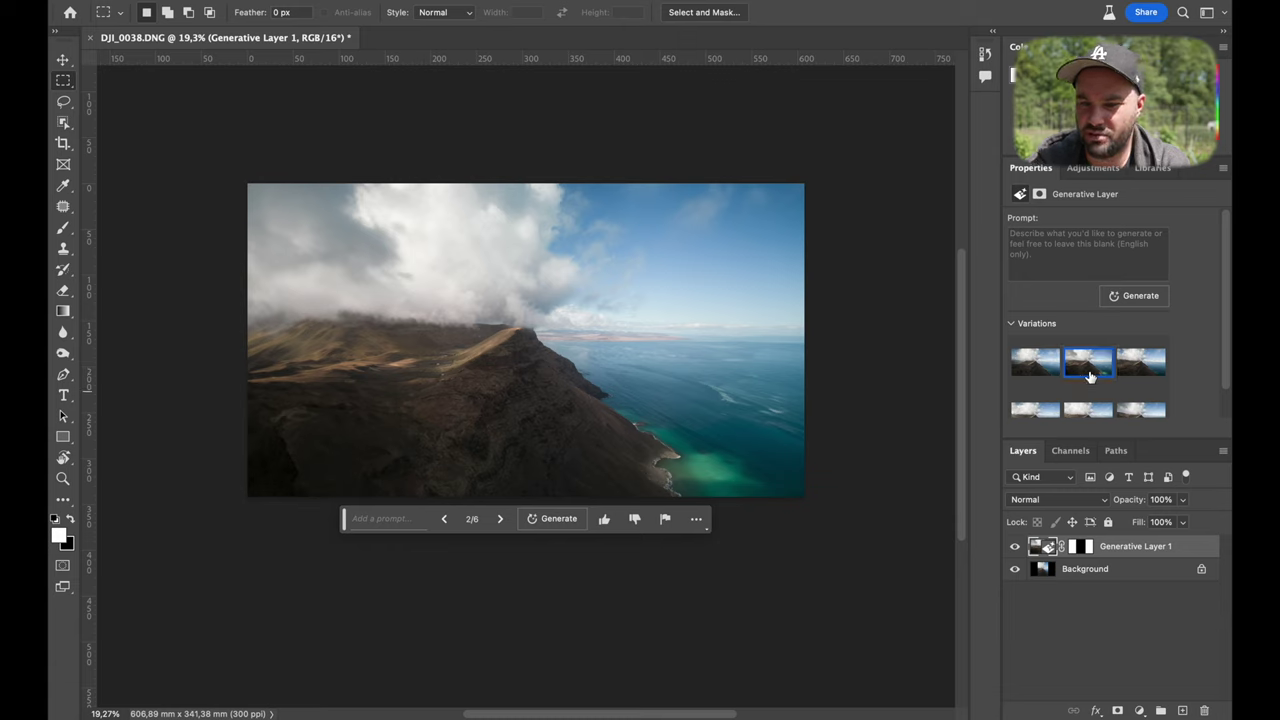
pyautogui.click(1123, 368)
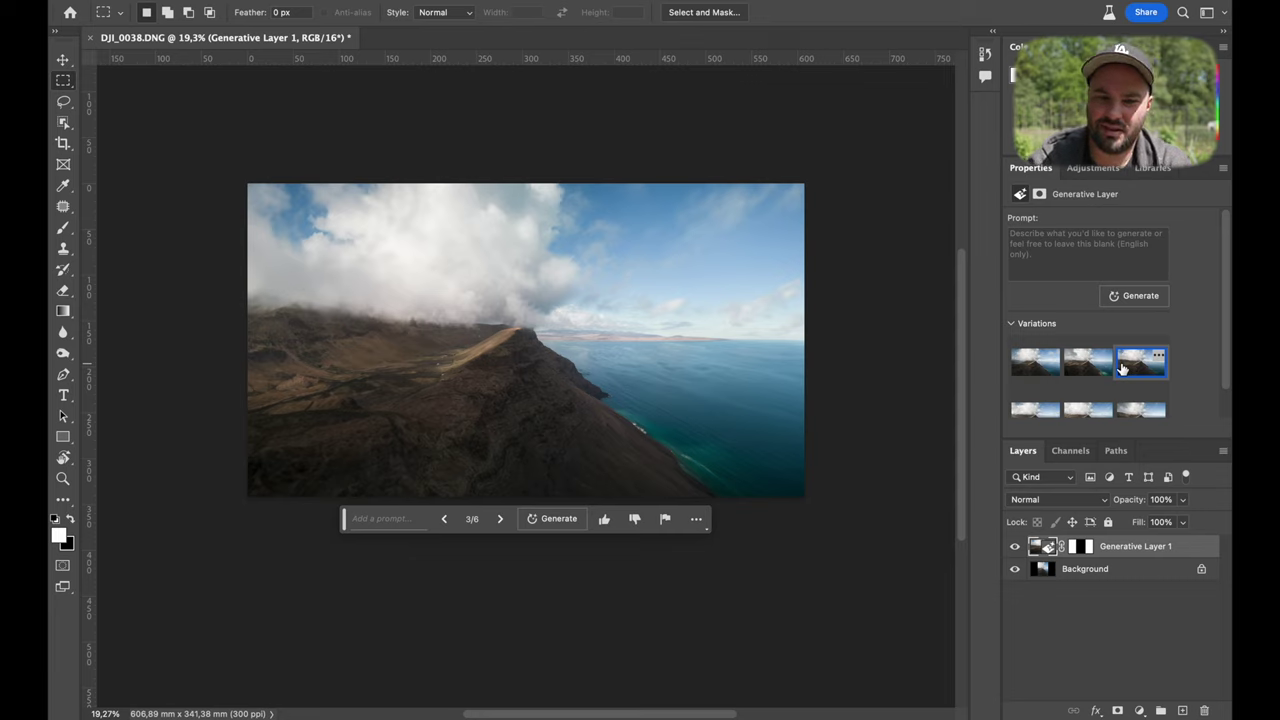
pyautogui.click(1015, 546)
pyautogui.click(1015, 546)
pyautogui.click(1015, 546)
pyautogui.click(1015, 546)
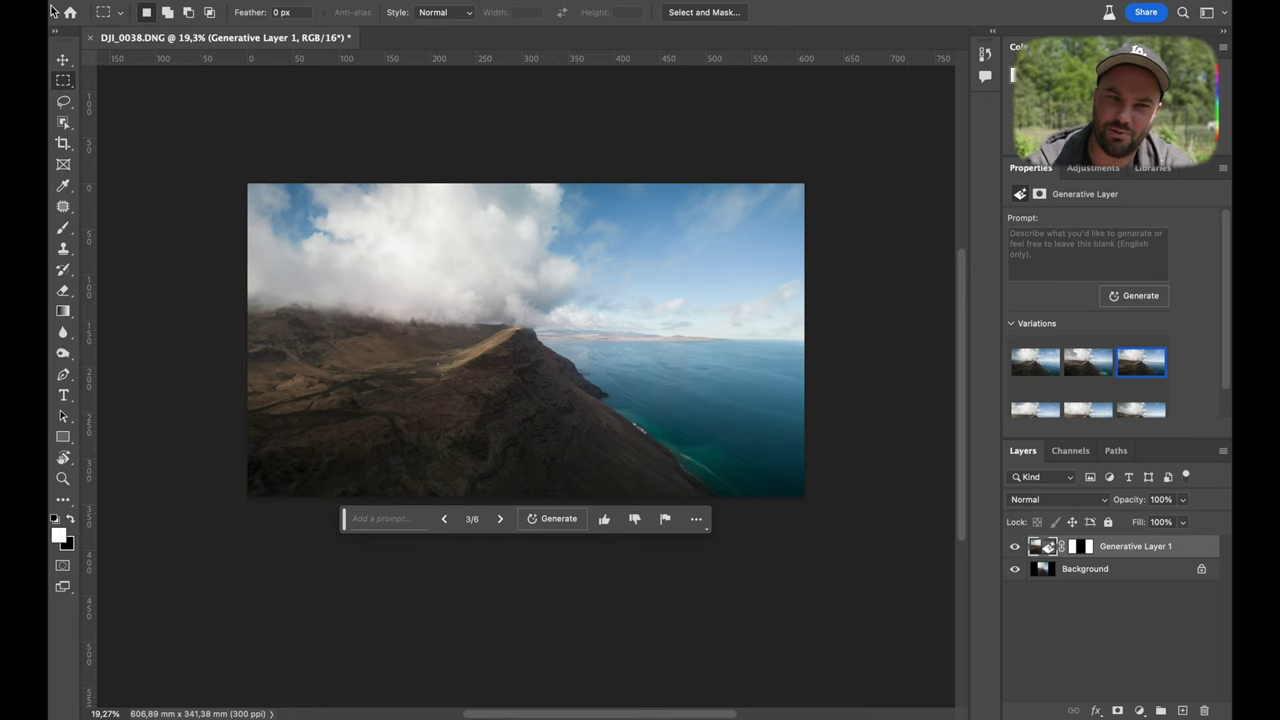
# Discard the cliff photo and open DJI_0093.DNG through Camera Raw
pyautogui.click(89, 37)
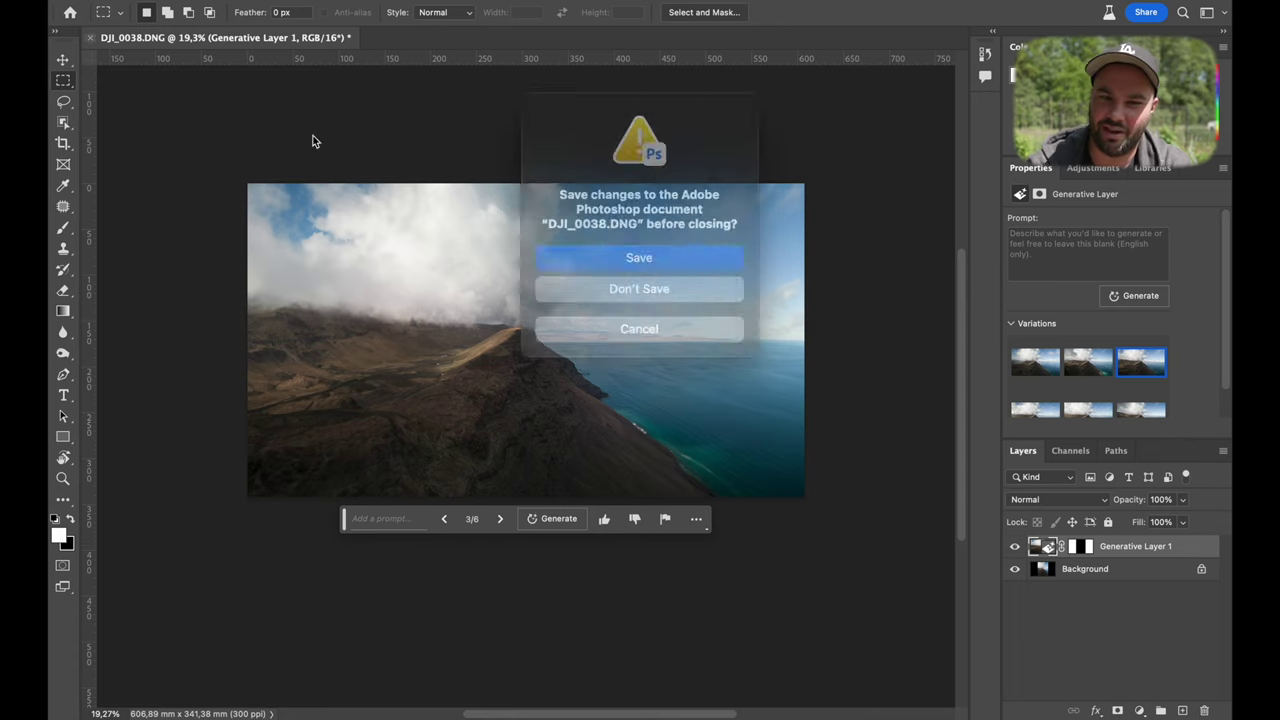
pyautogui.click(601, 284)
pyautogui.click(93, 126)
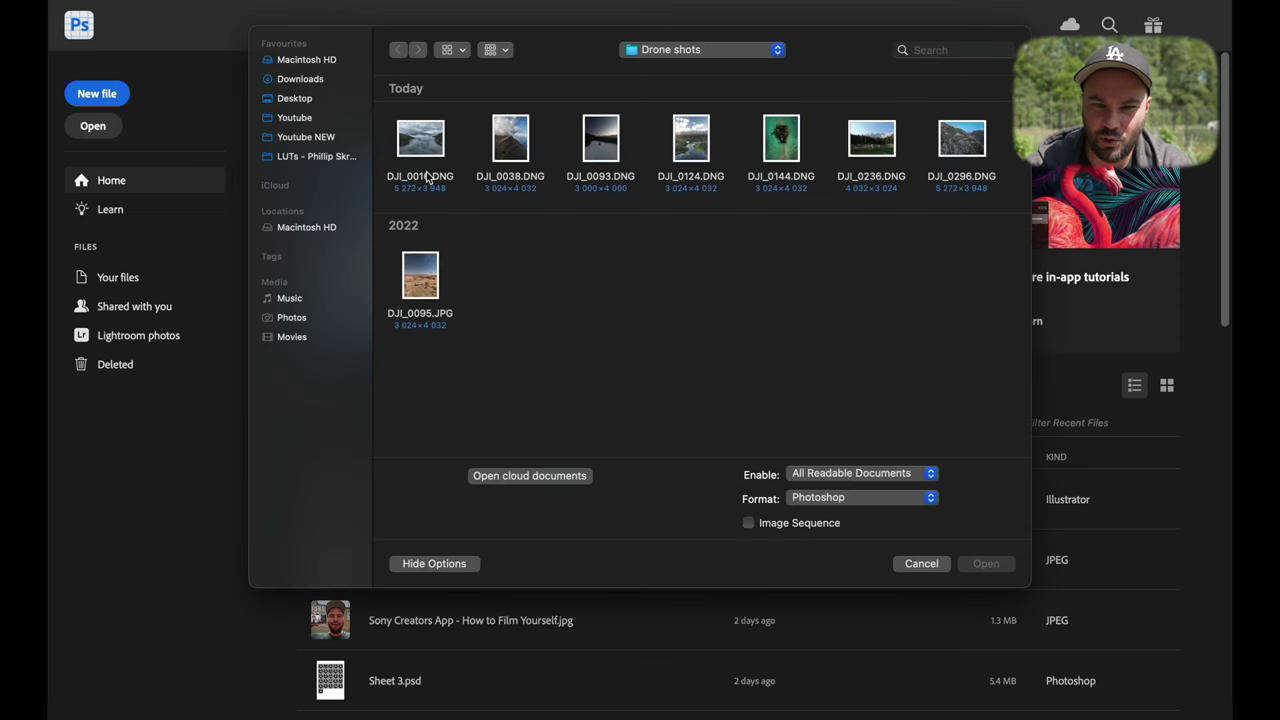
pyautogui.click(598, 140)
pyautogui.doubleClick(598, 140)
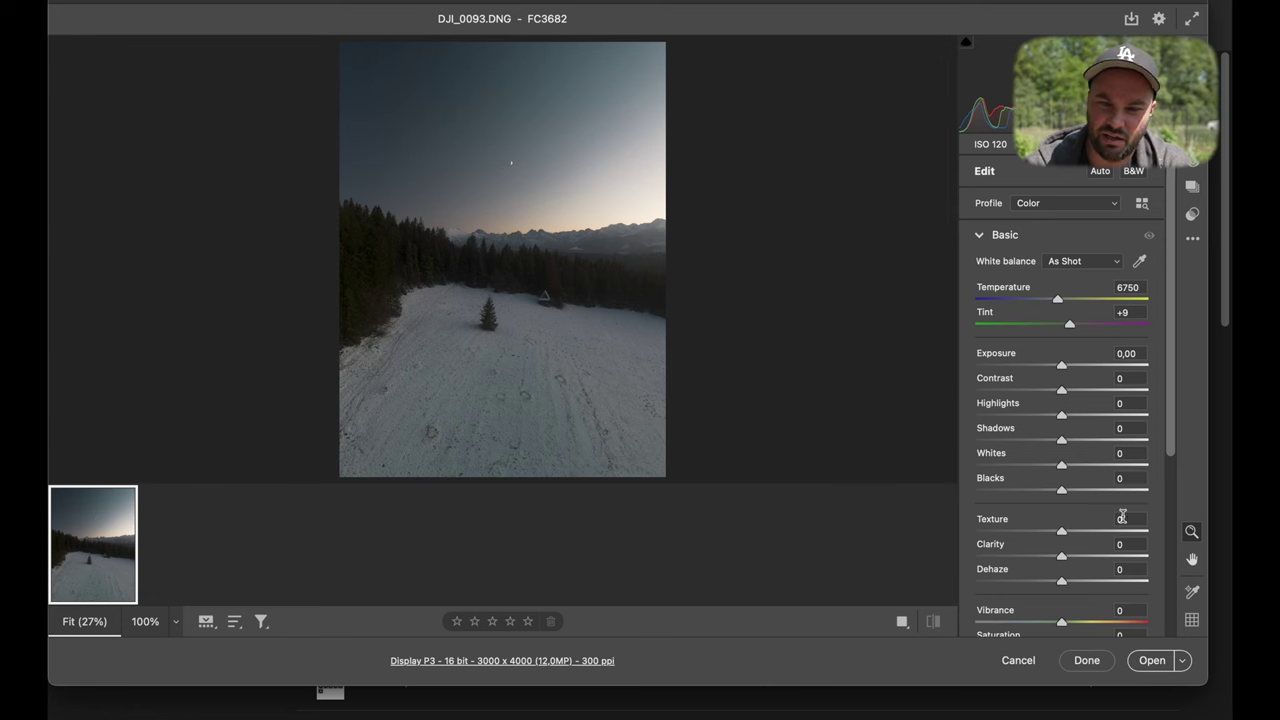
pyautogui.click(1151, 660)
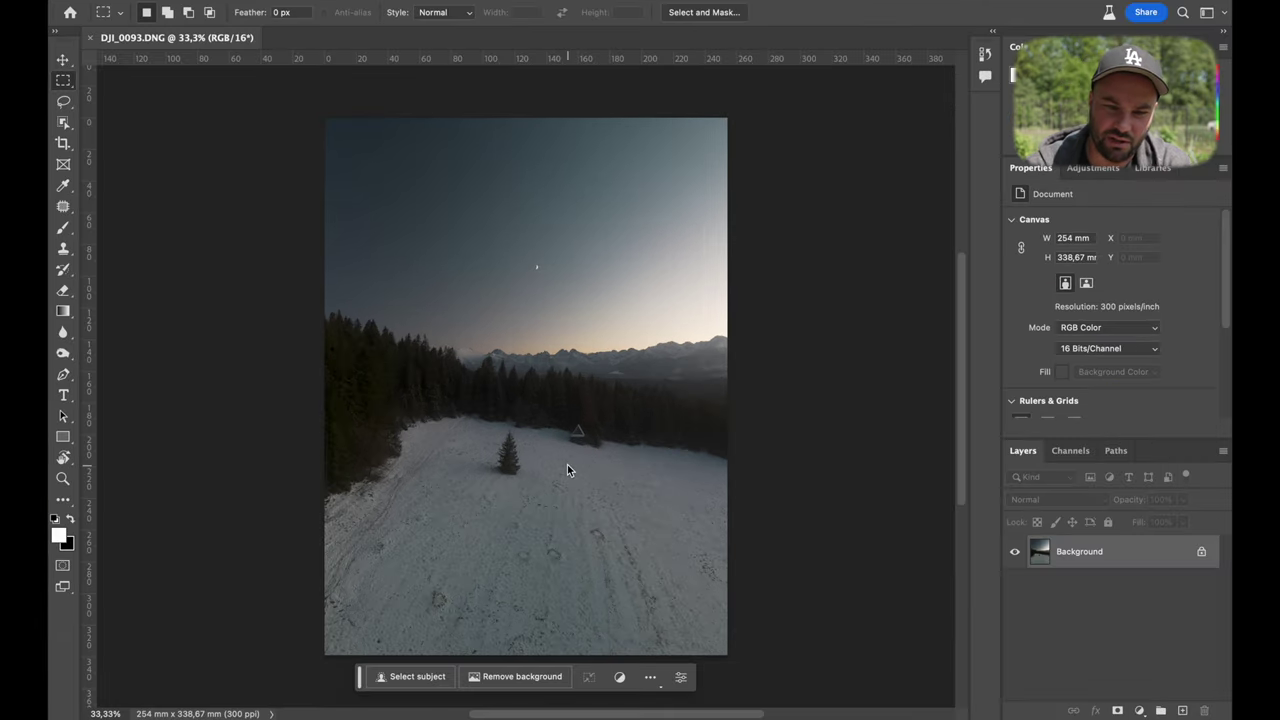
pyautogui.scroll(-3, 567, 464)
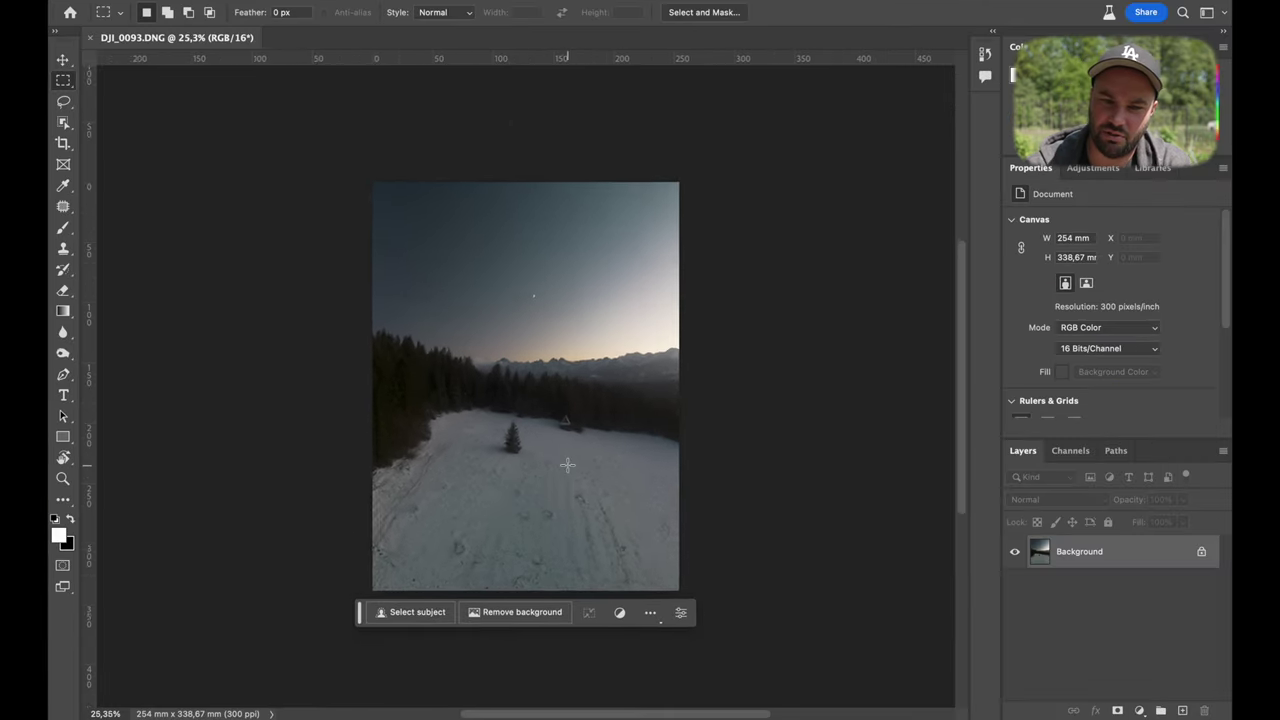
# Widen the snowy forest canvas with a 16:9 crop extending both sides
pyautogui.click(63, 143)
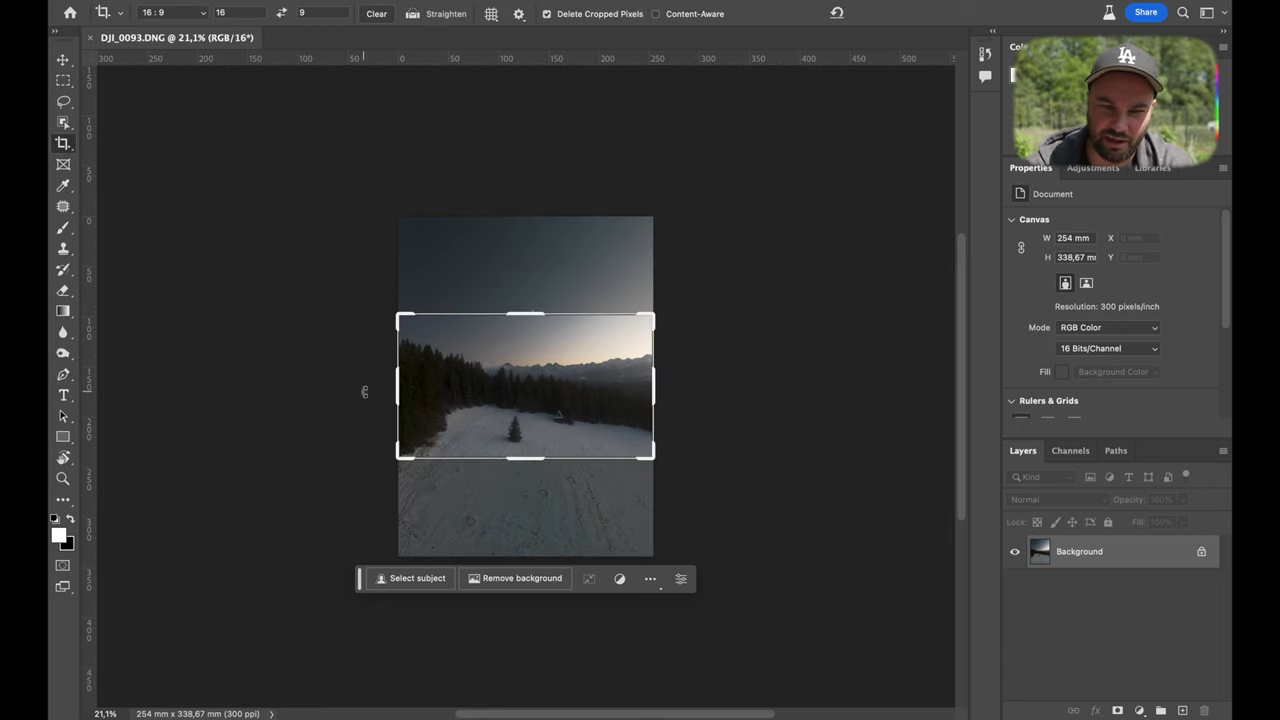
pyautogui.moveTo(394, 377); pyautogui.dragTo(352, 386)
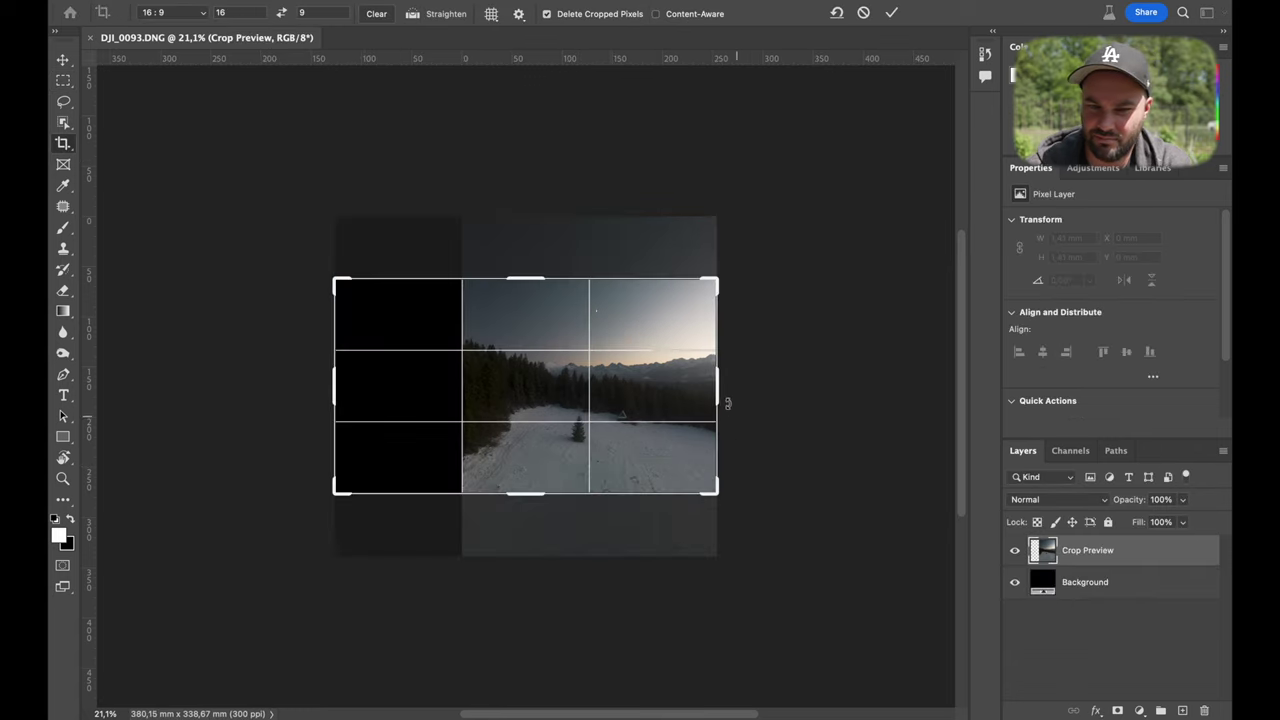
pyautogui.moveTo(717, 400); pyautogui.dragTo(766, 398)
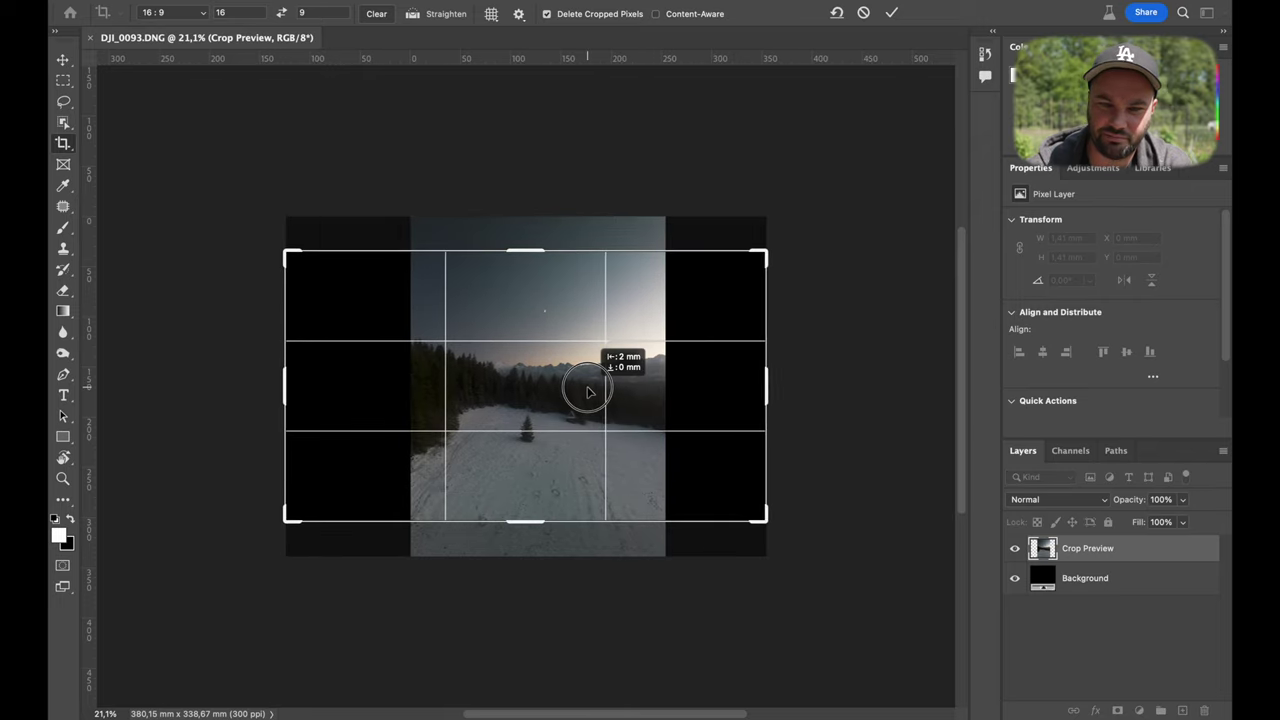
pyautogui.click(891, 13)
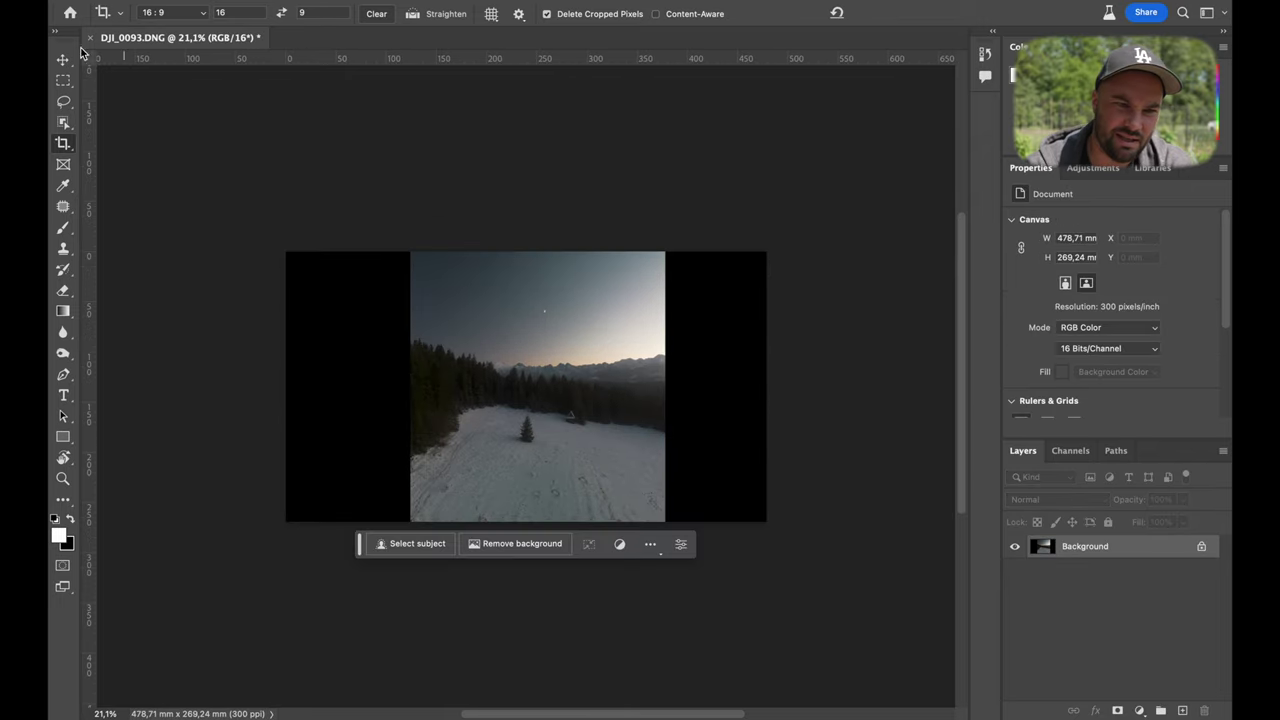
# Select both black strips and generate a prompt-less fill of trees and snow
pyautogui.click(63, 80)
pyautogui.moveTo(279, 247); pyautogui.dragTo(410, 650)
pyautogui.moveTo(806, 200); pyautogui.dragTo(653, 598)
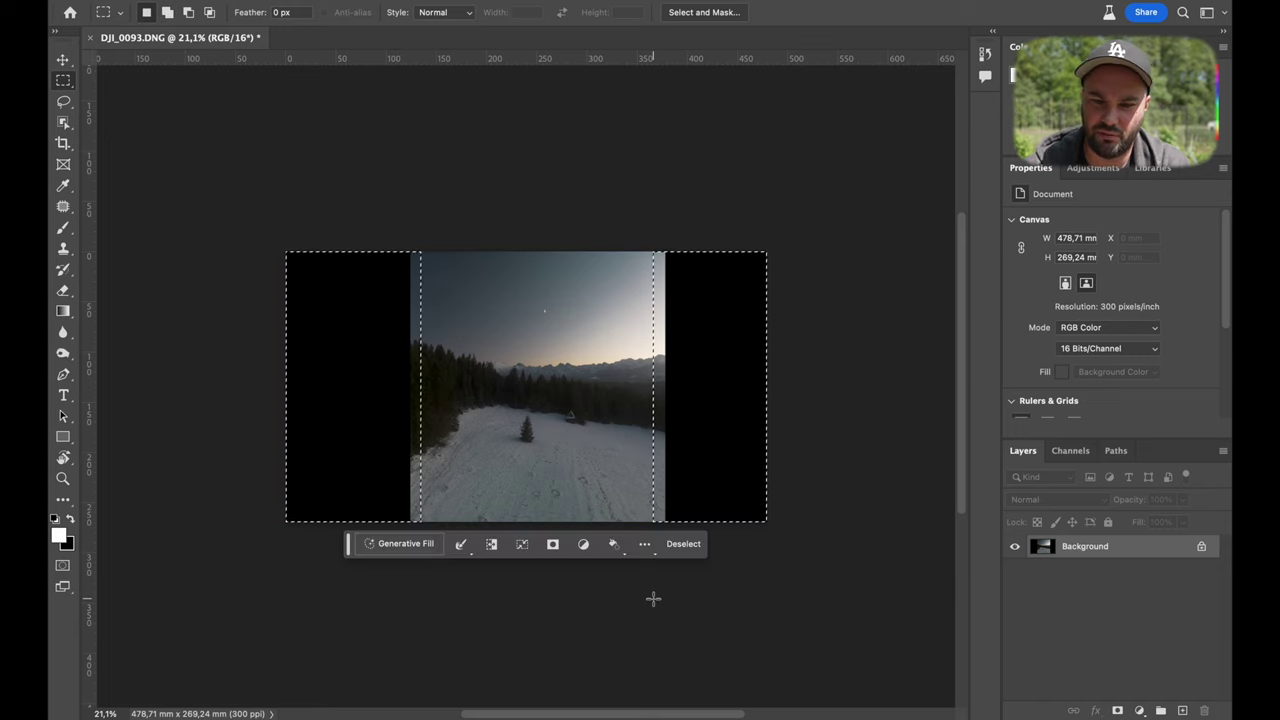
pyautogui.click(414, 544)
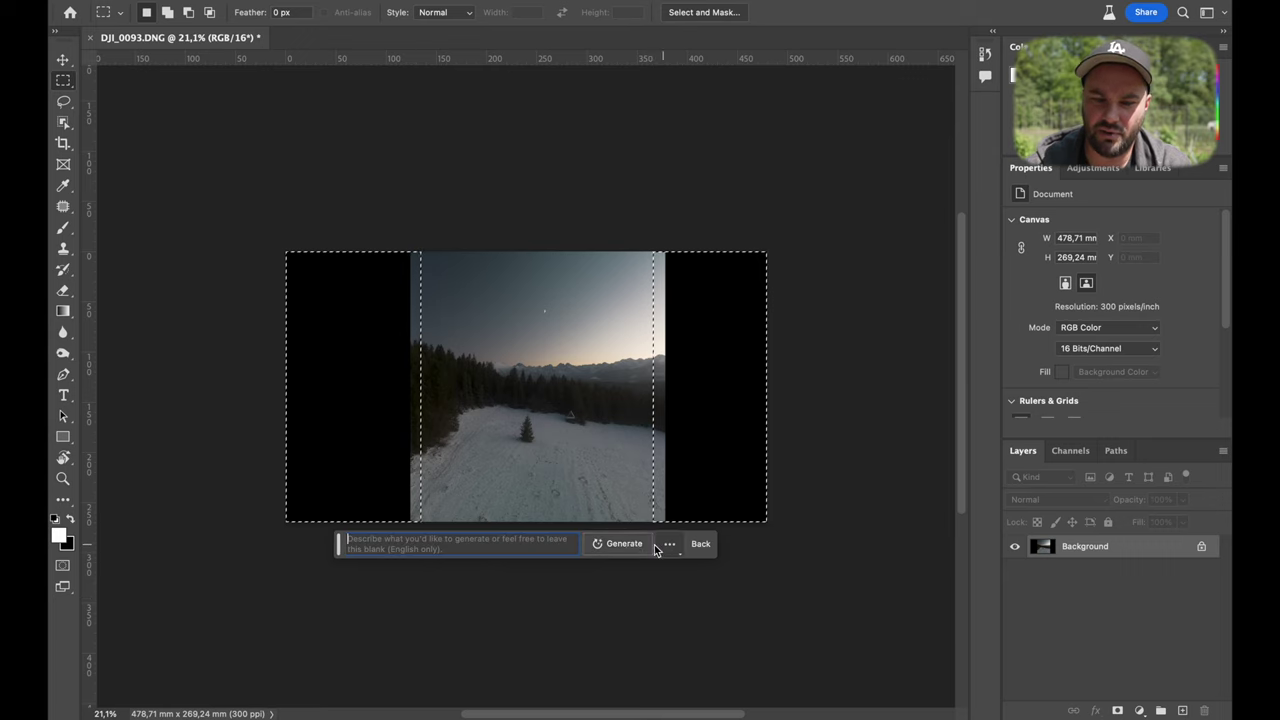
pyautogui.click(612, 543)
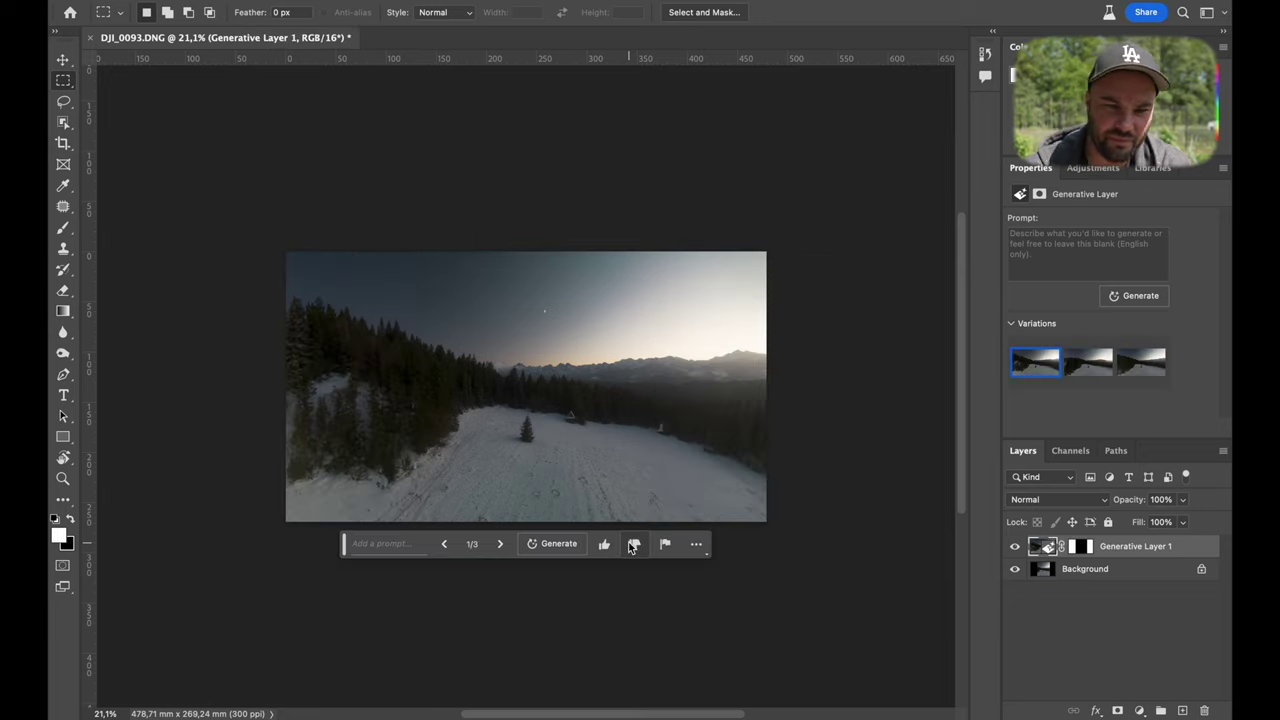
# Compare the three forest fill variations, return to variation 1, and generate three more
pyautogui.click(1078, 368)
pyautogui.click(1150, 377)
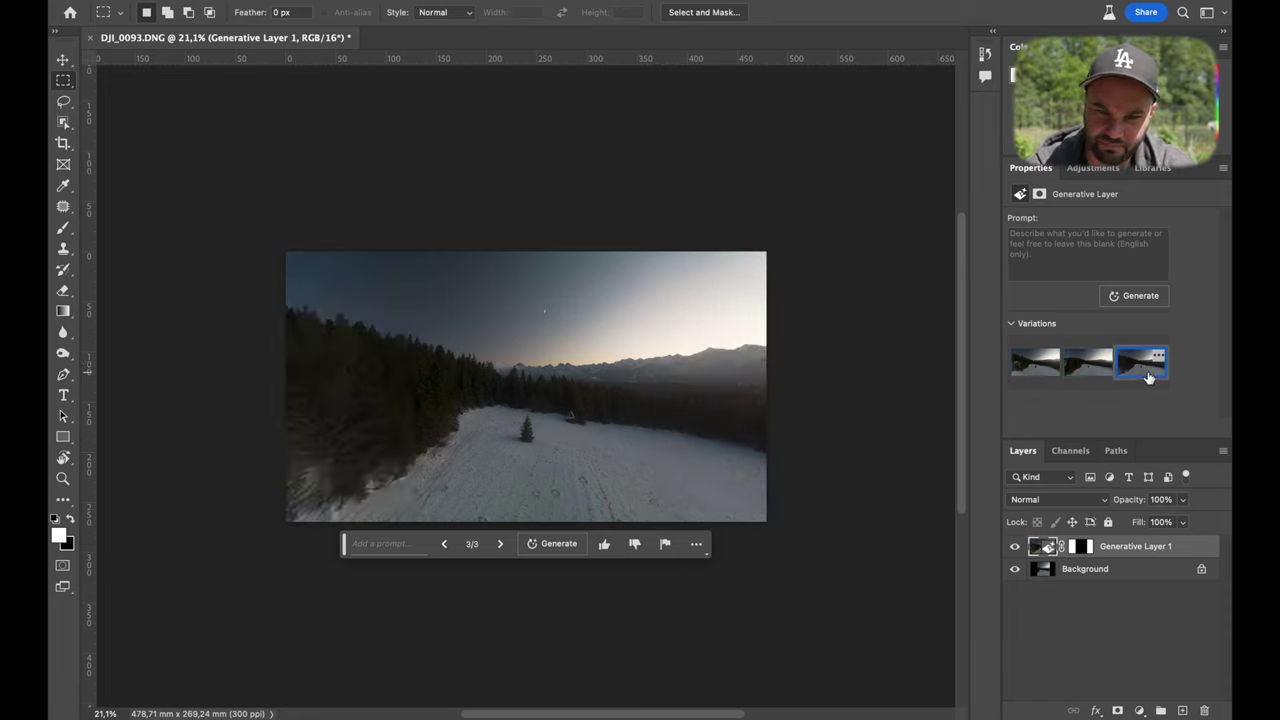
pyautogui.click(1098, 370)
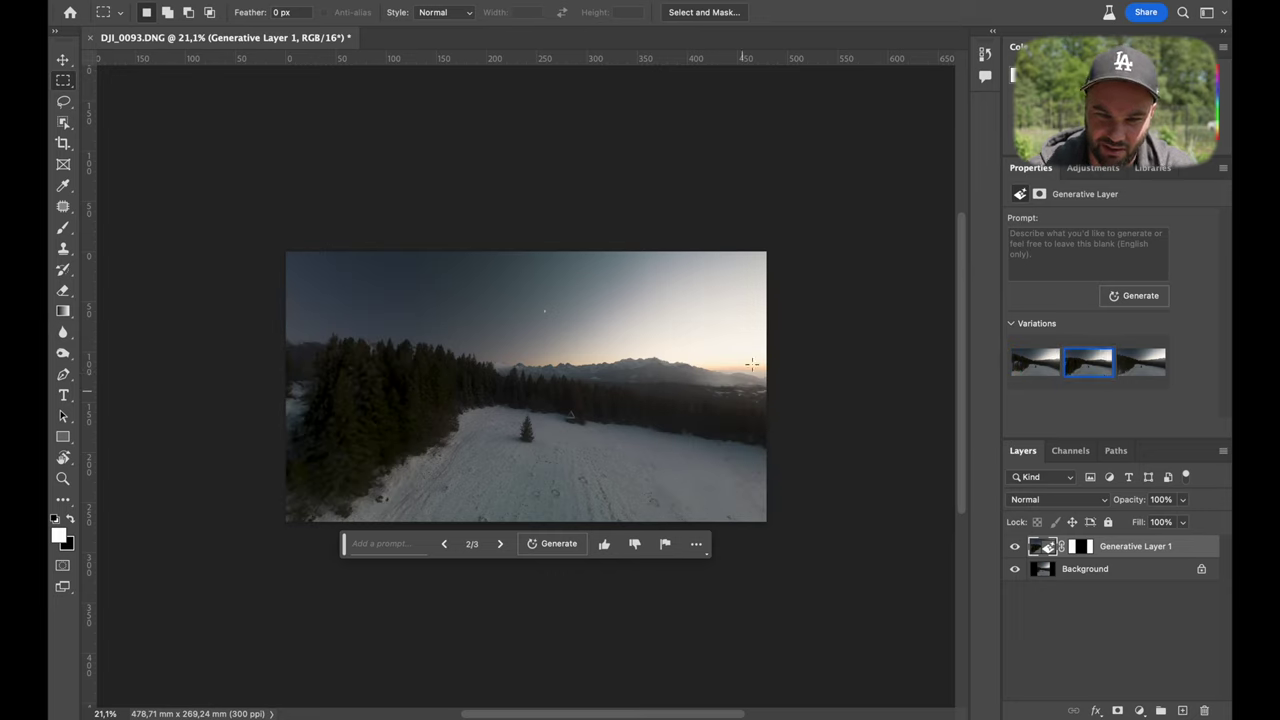
pyautogui.click(1130, 370)
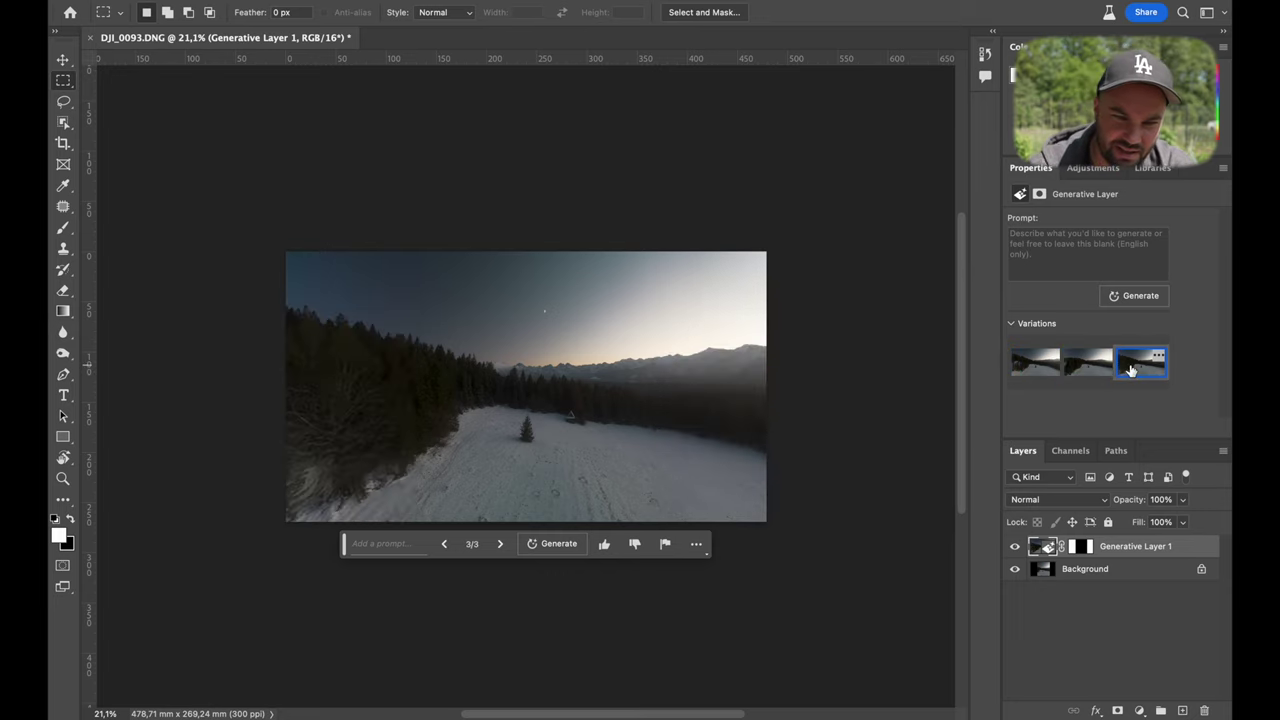
pyautogui.click(1038, 363)
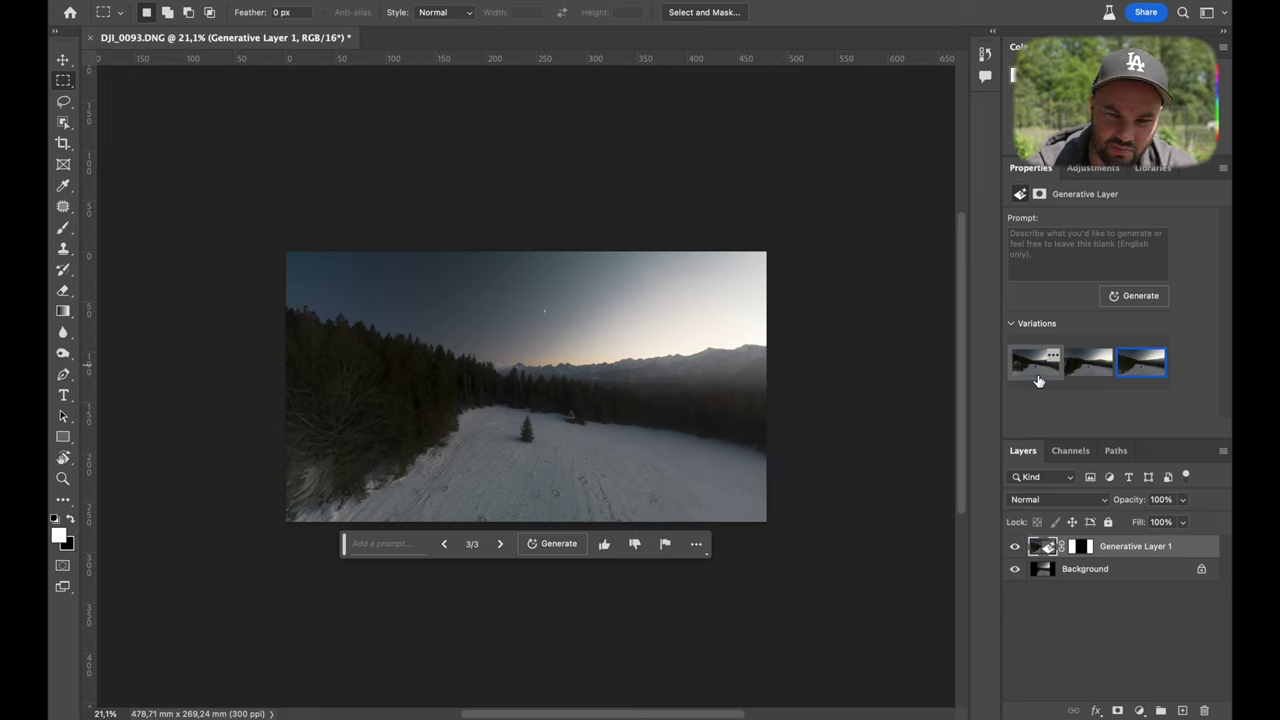
pyautogui.click(1145, 298)
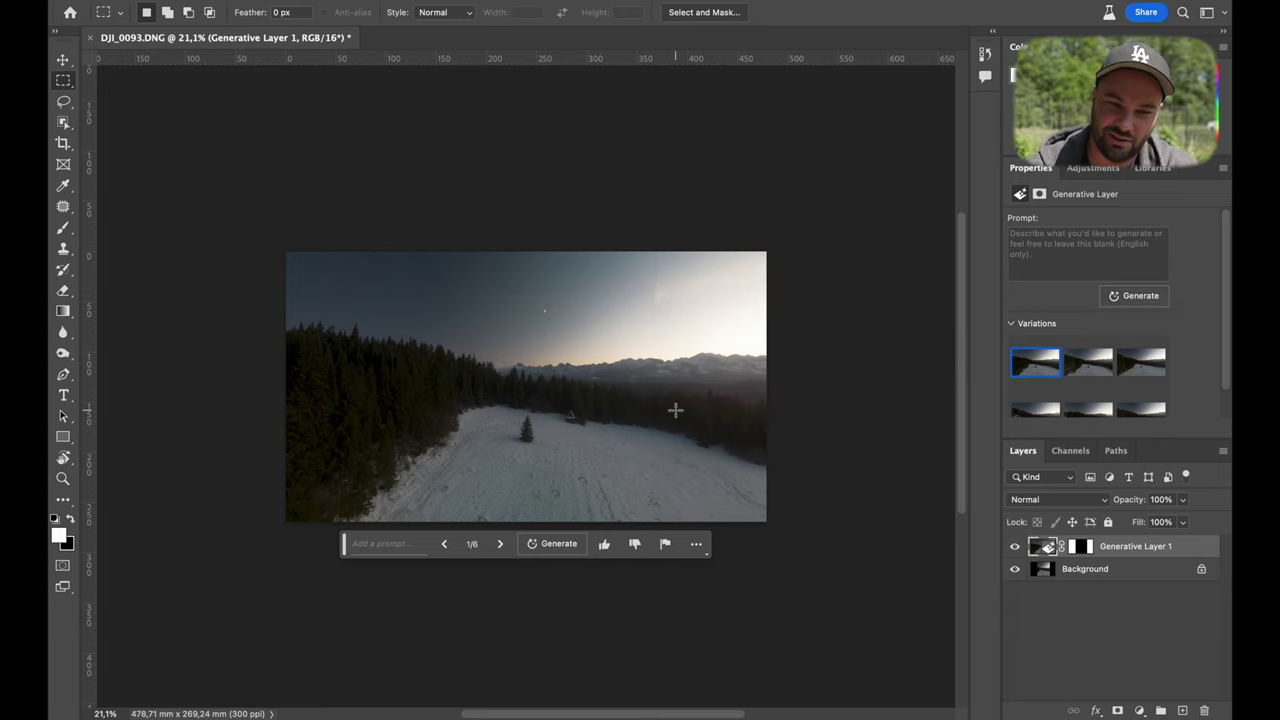
# Select a small snow patch left of the pine and generate a 'tree' there
pyautogui.moveTo(485, 454); pyautogui.dragTo(507, 415)
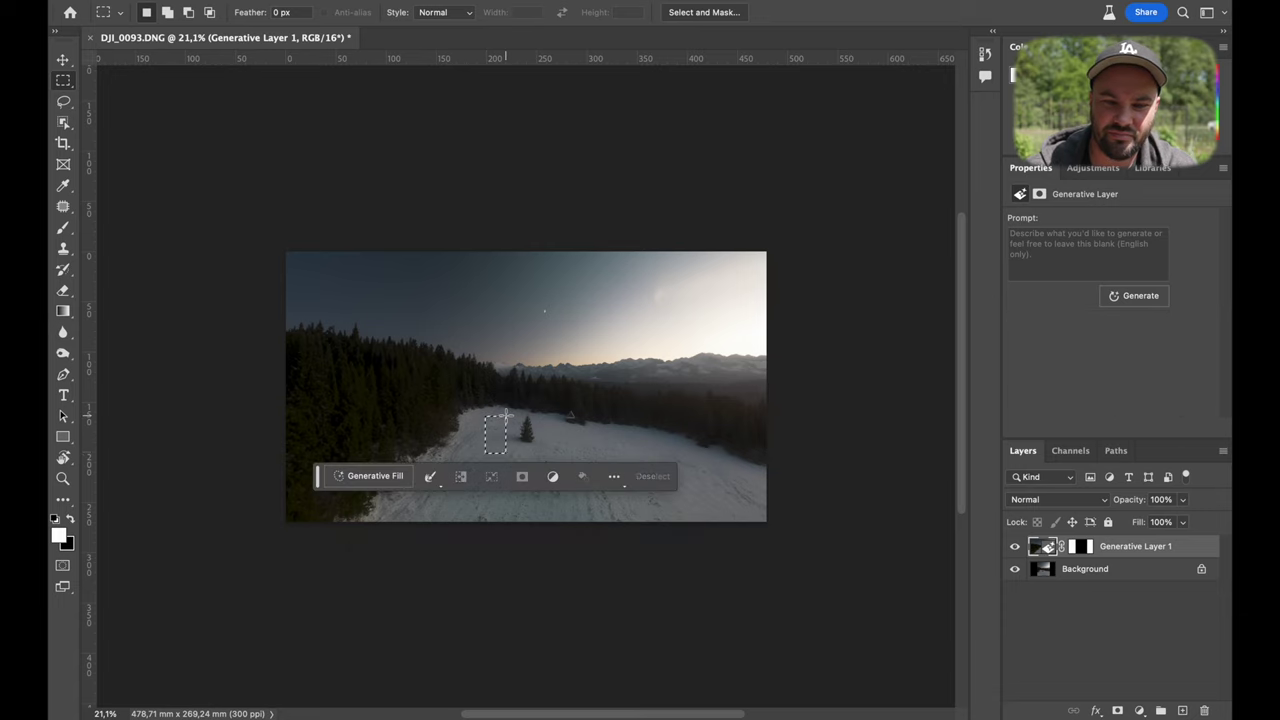
pyautogui.click(390, 475)
pyautogui.write('tree')
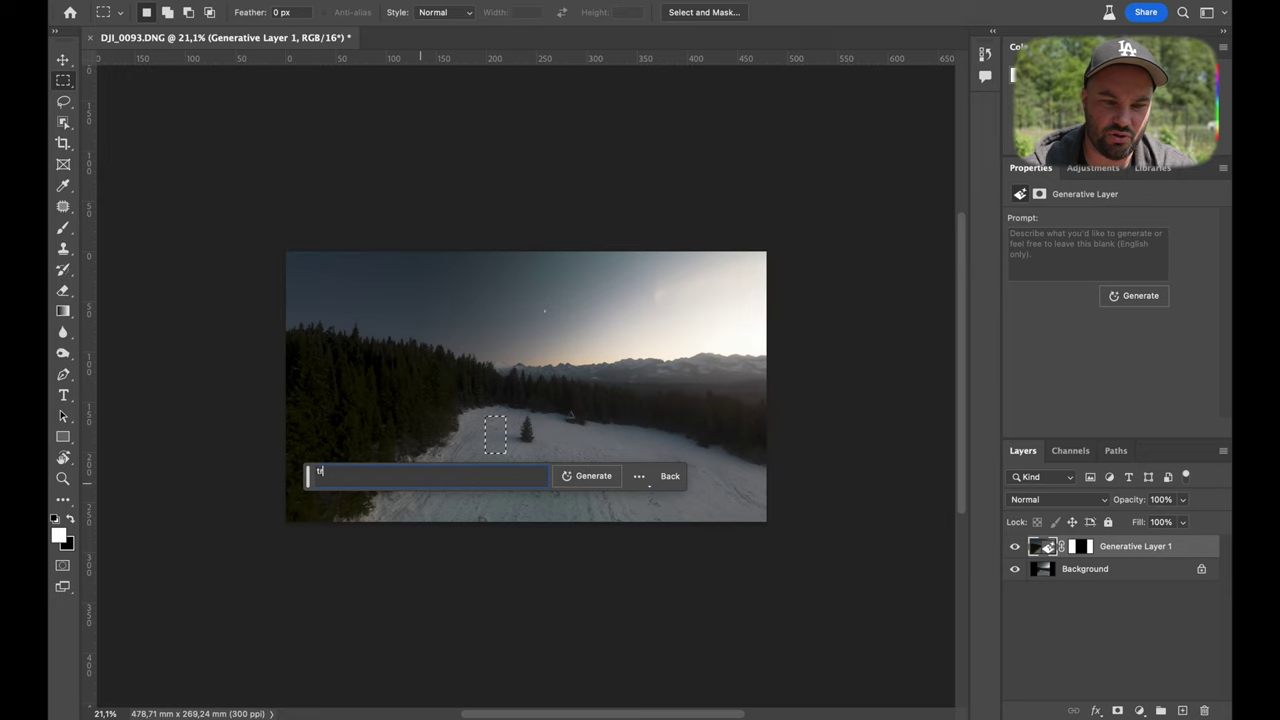
pyautogui.click(588, 475)
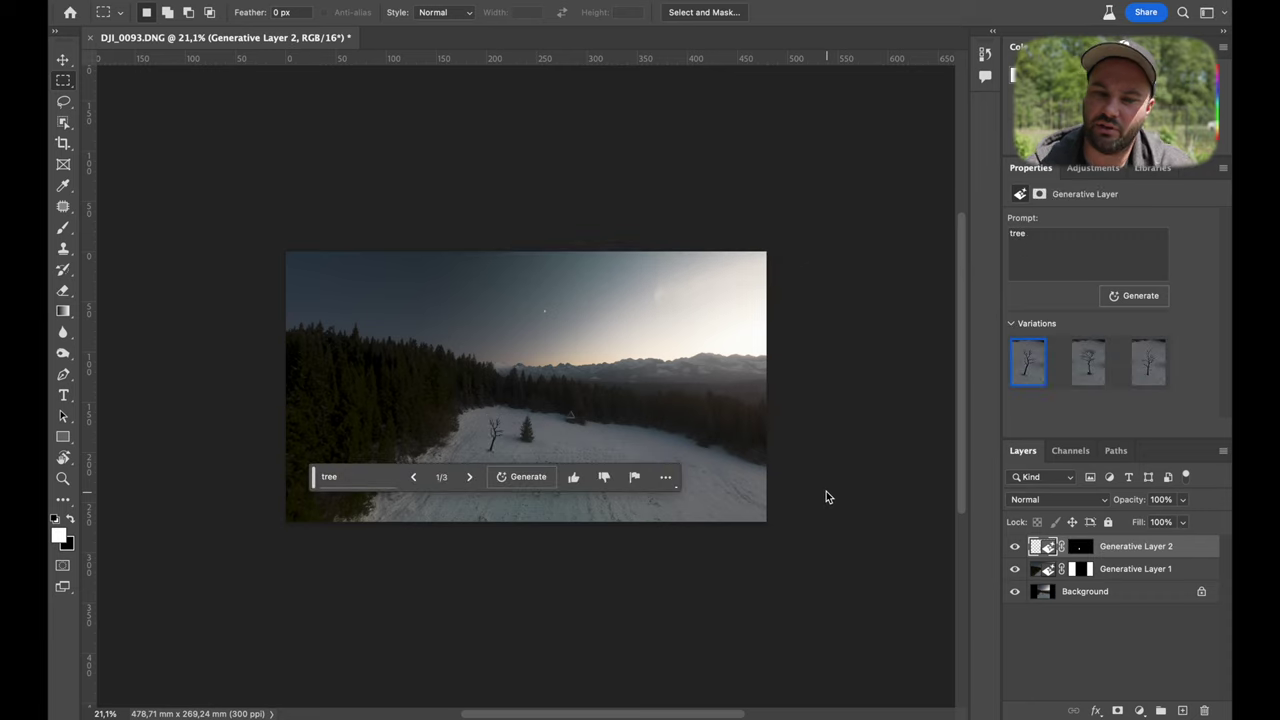
# Compare the tree variations, then regenerate the patch with a 'pine tree' prompt
pyautogui.click(1091, 367)
pyautogui.click(1148, 365)
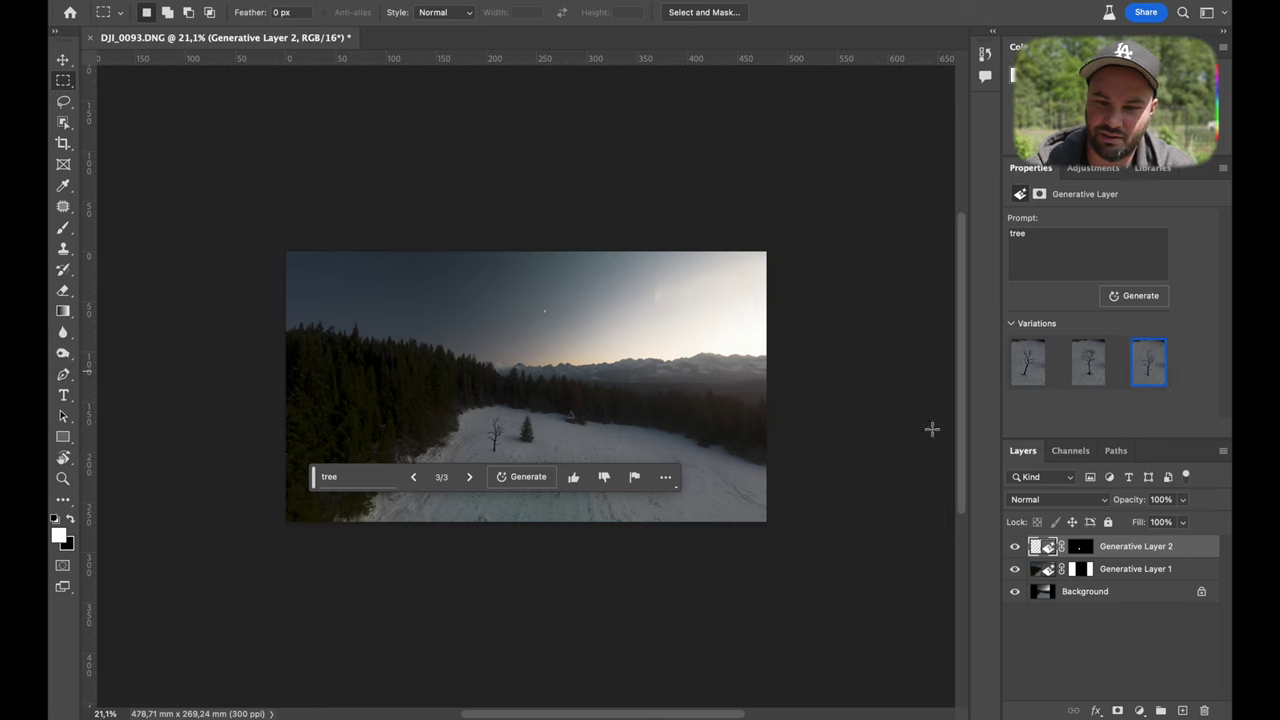
pyautogui.click(365, 478)
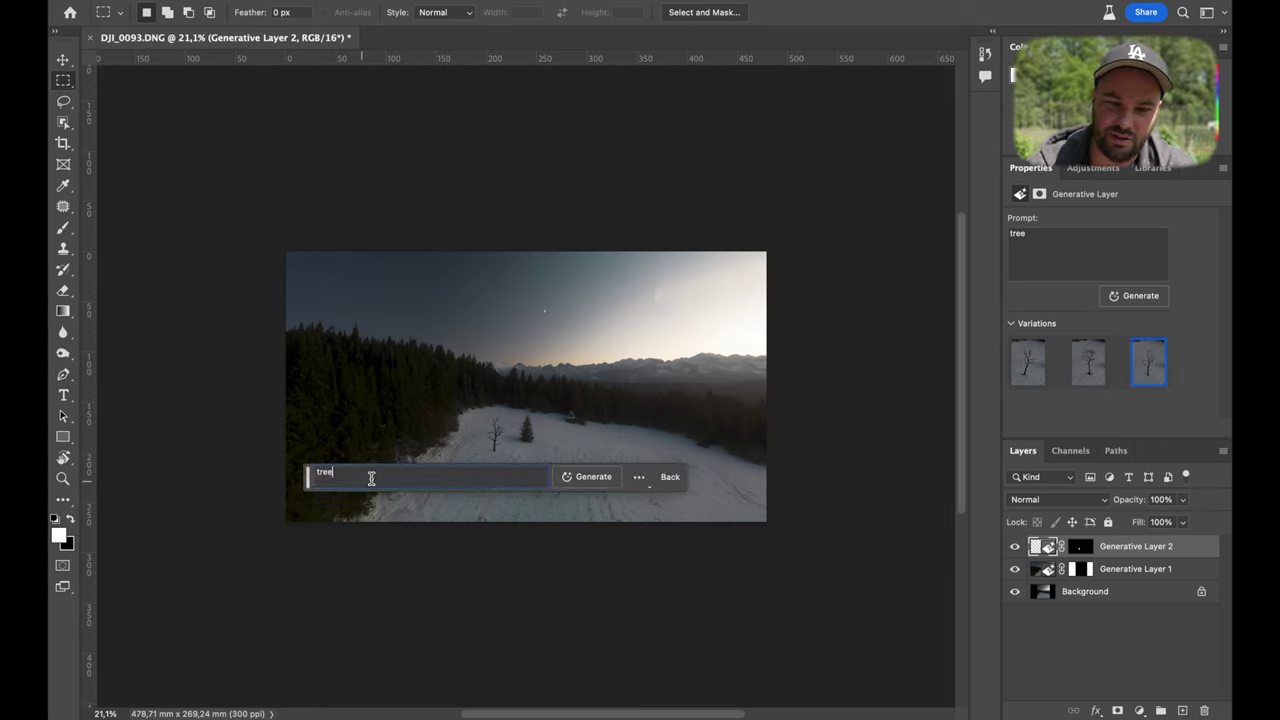
pyautogui.write('pl')
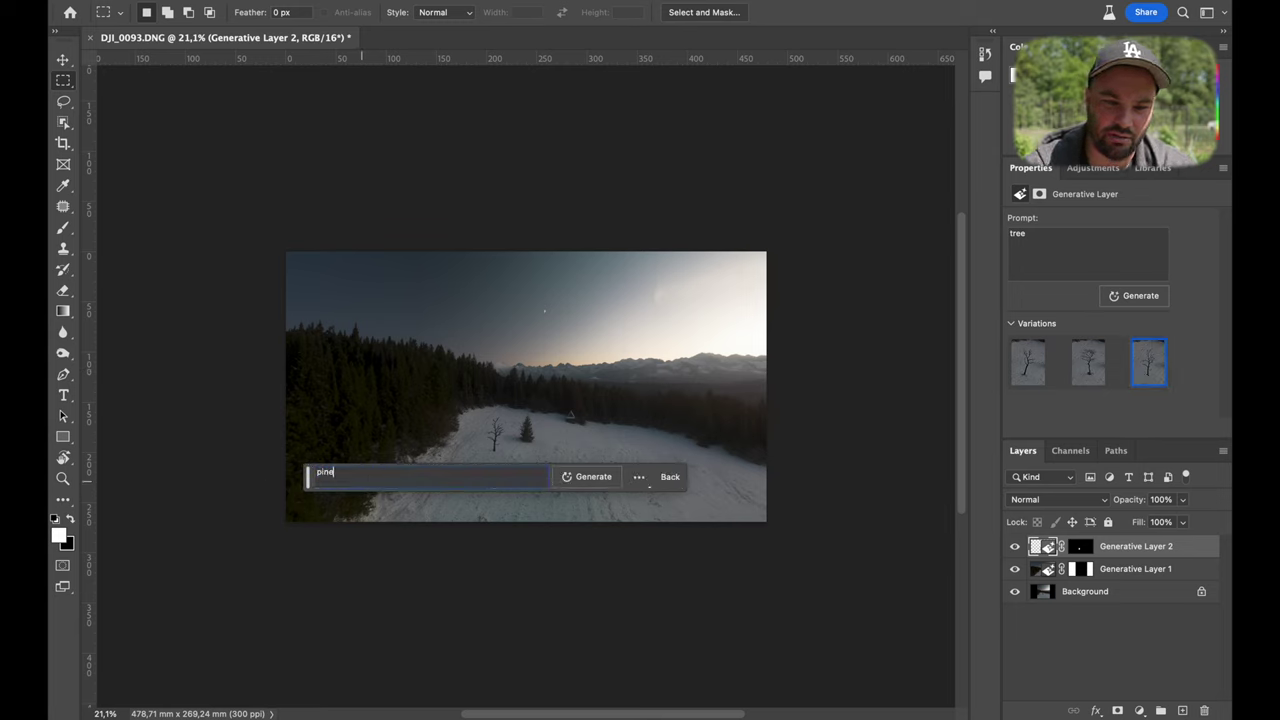
pyautogui.write('ne tree')
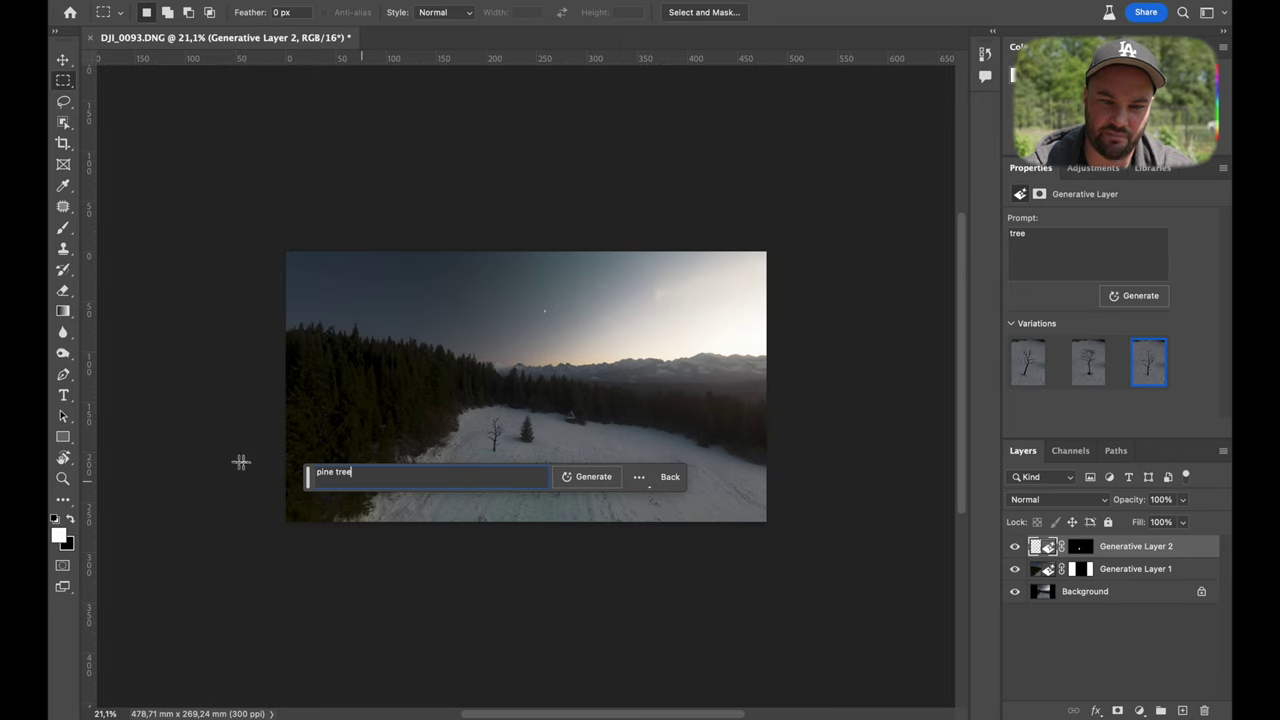
pyautogui.click(578, 479)
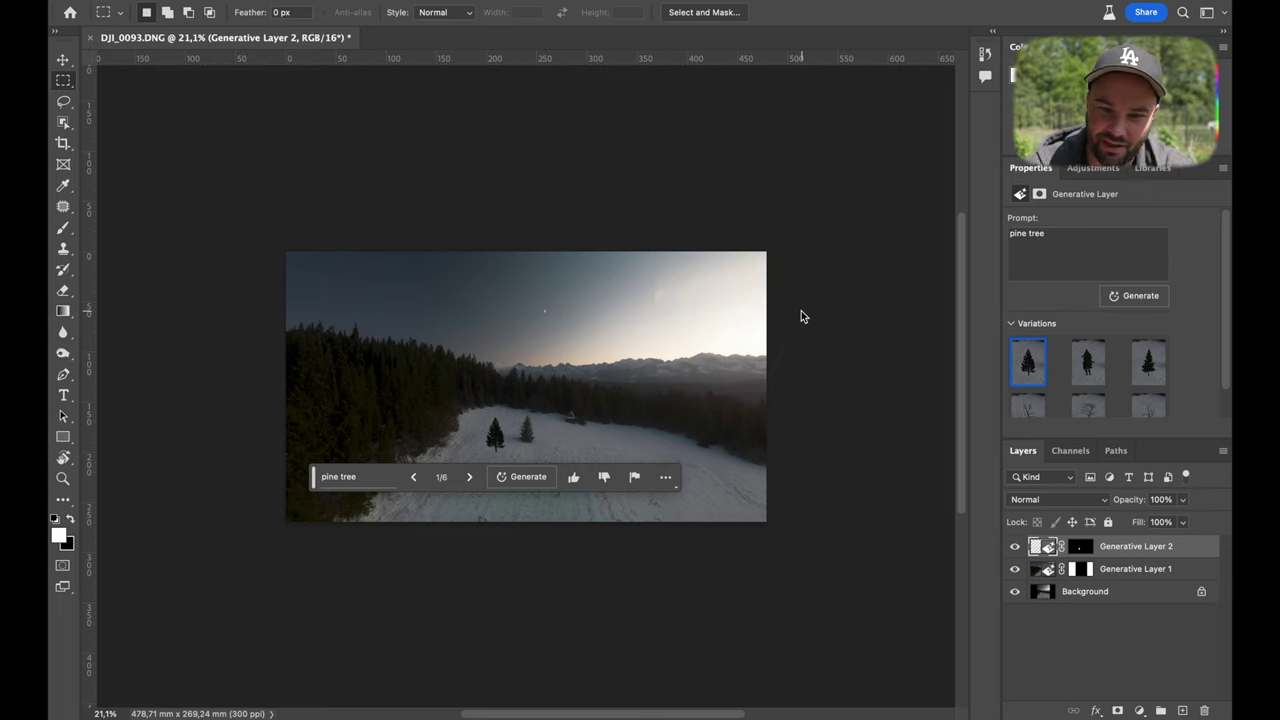
# Compare the three pine tree variations and return to the first
pyautogui.click(1092, 365)
pyautogui.click(1144, 374)
pyautogui.click(1037, 370)
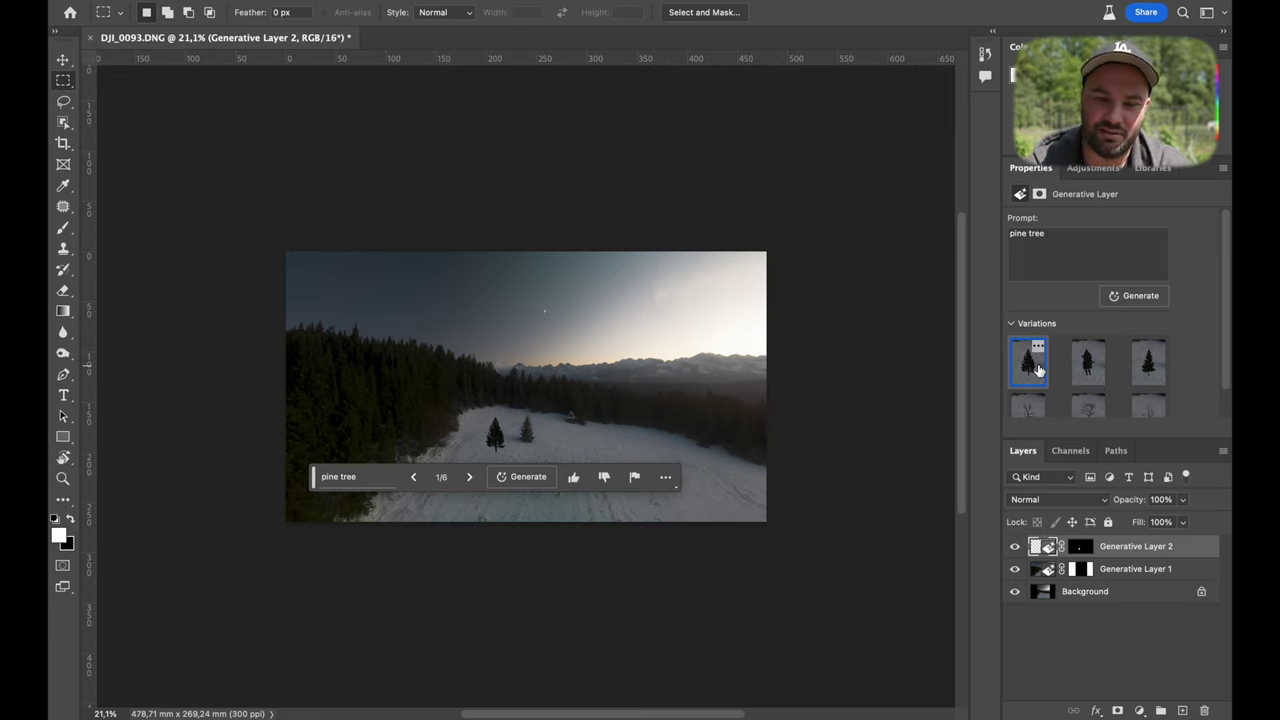
# Delete the generated tree layer, close the forest photo without saving, and open DJI_0124.DNG
pyautogui.press('Delete')
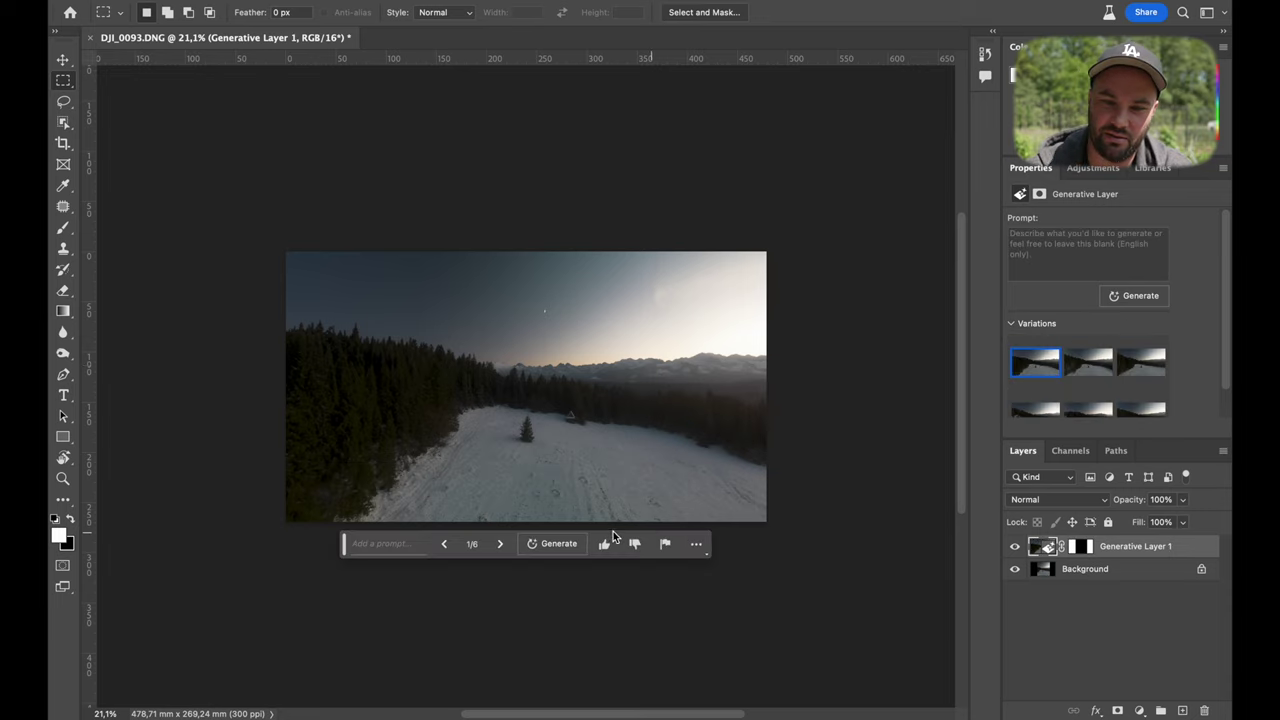
pyautogui.click(89, 37)
pyautogui.click(663, 279)
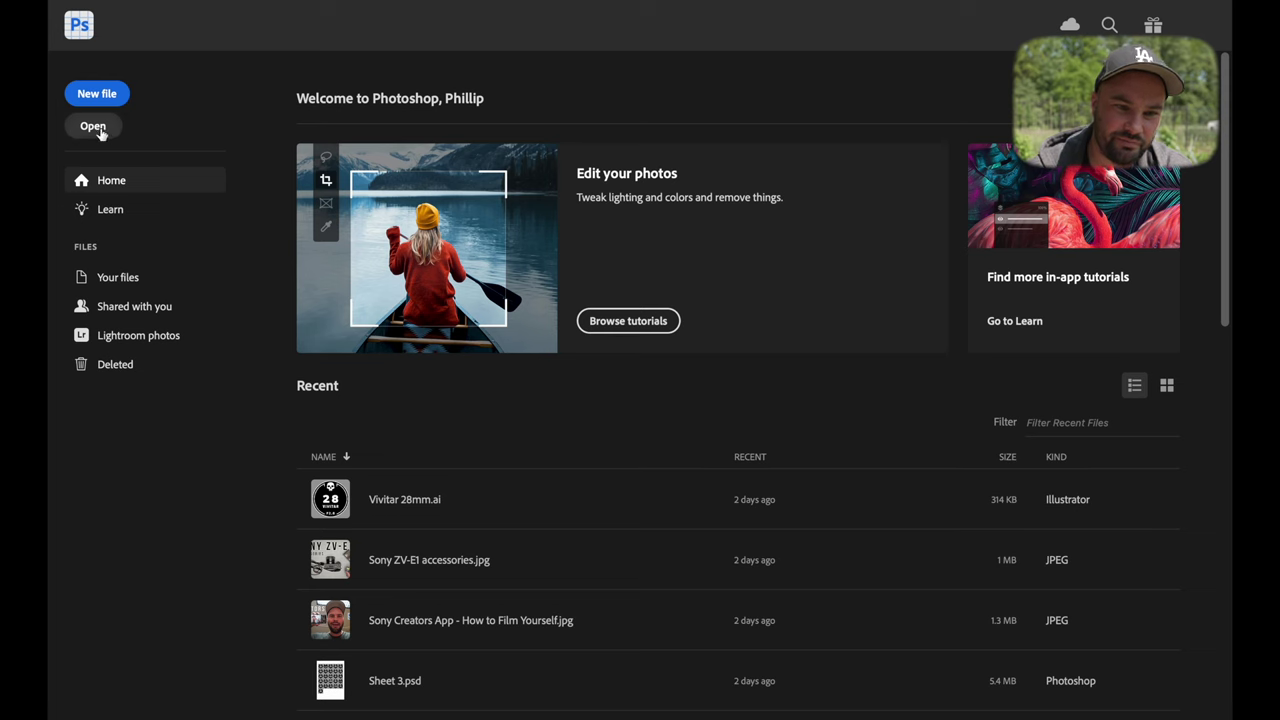
pyautogui.click(95, 128)
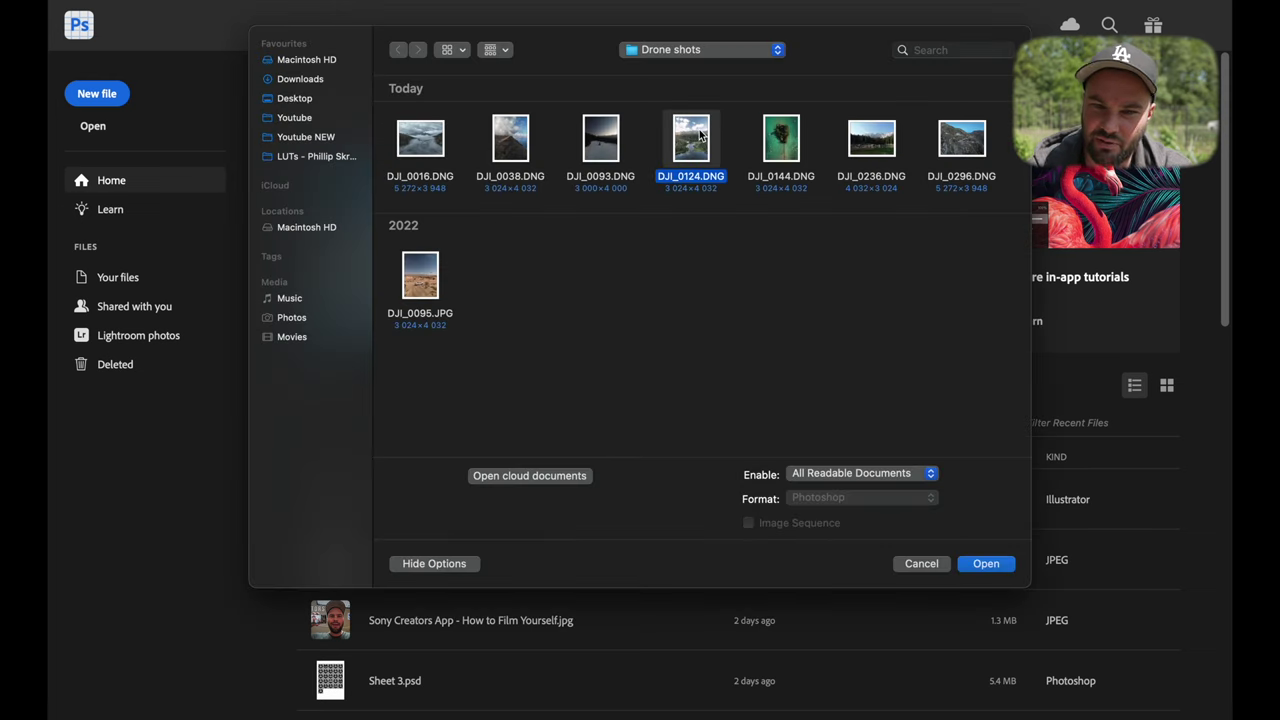
pyautogui.doubleClick(695, 158)
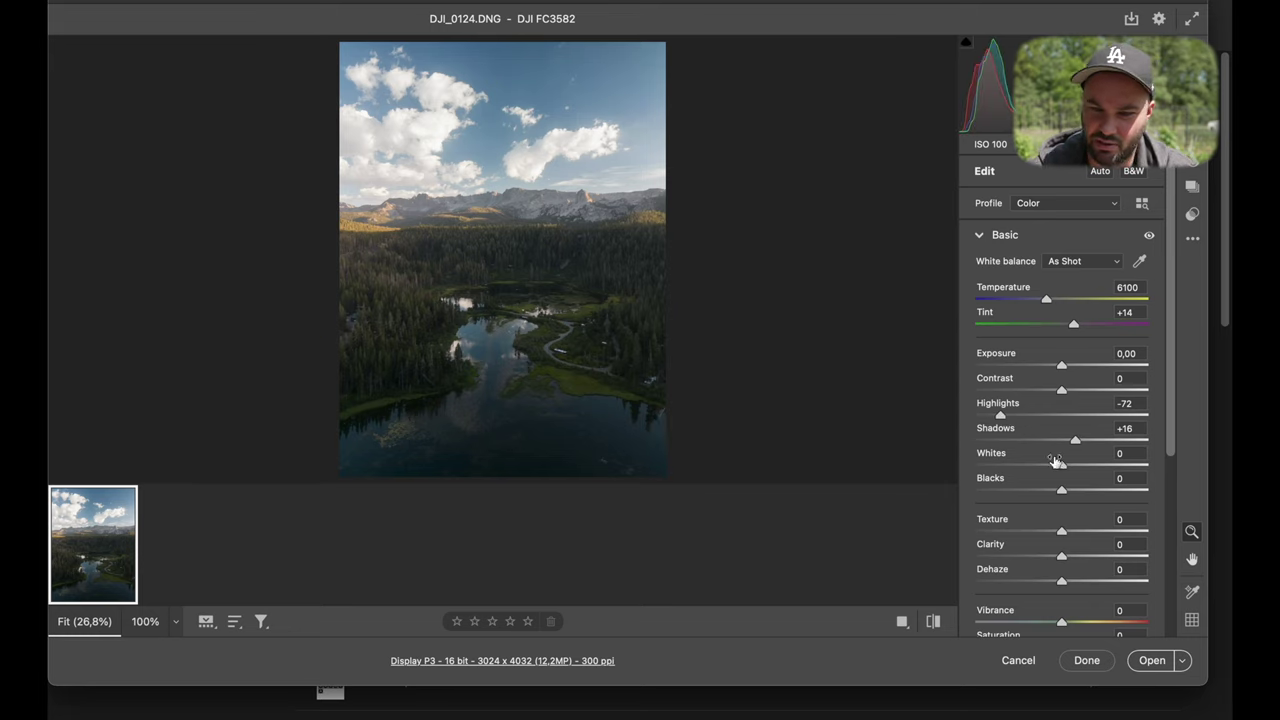
# Bring the lake photo into Photoshop and crop it out to a centred 16:9 canvas
pyautogui.click(1150, 660)
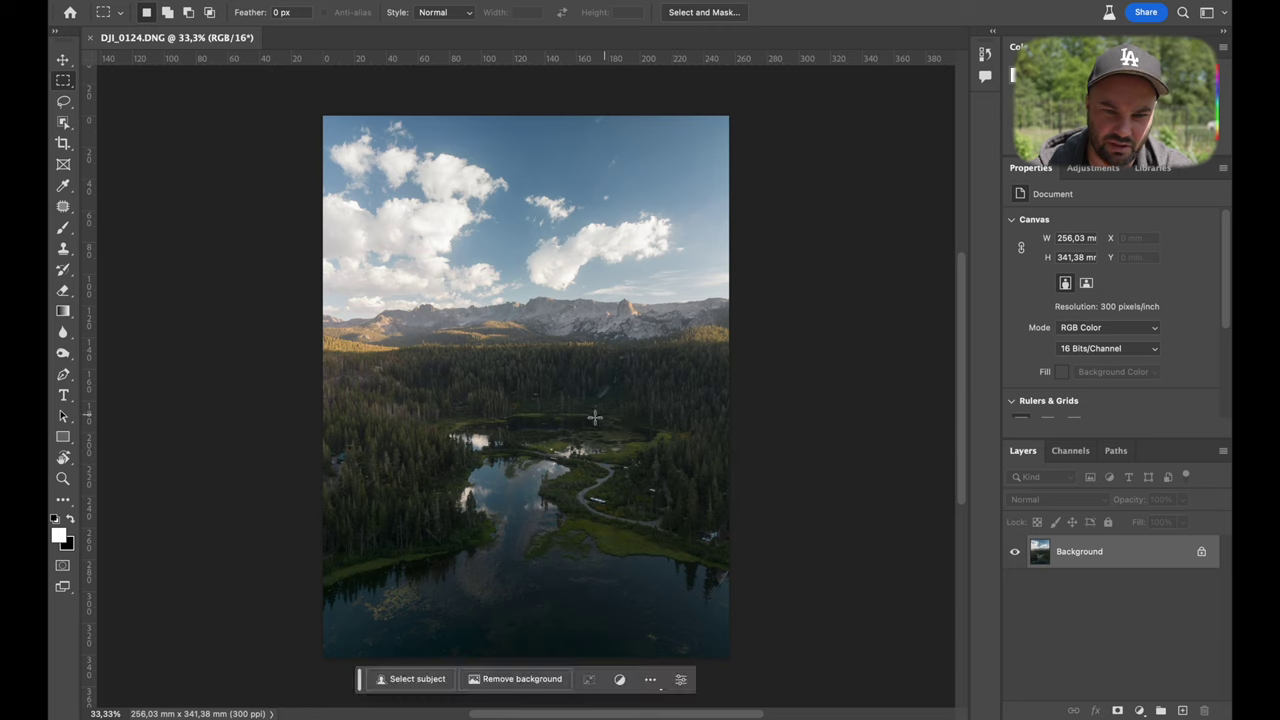
pyautogui.scroll(-3, 516, 477)
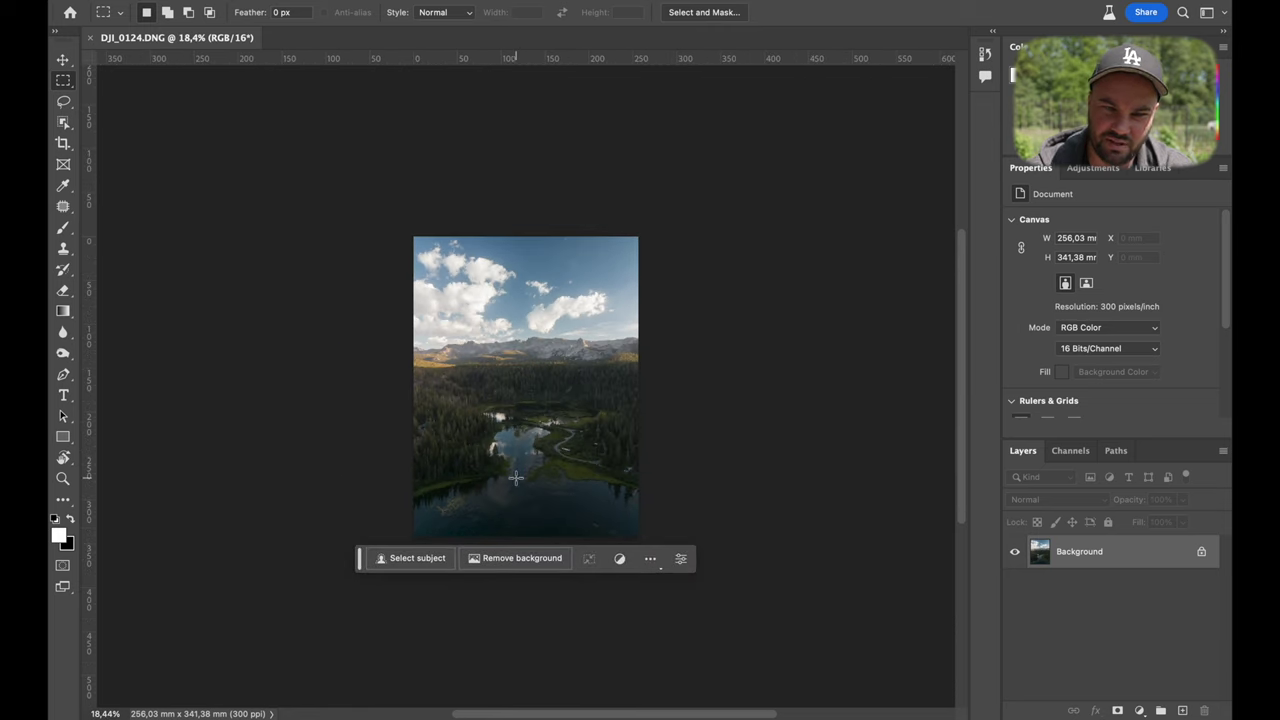
pyautogui.click(63, 143)
pyautogui.moveTo(408, 393); pyautogui.dragTo(300, 397)
pyautogui.moveTo(754, 386); pyautogui.dragTo(800, 387)
pyautogui.moveTo(606, 371); pyautogui.dragTo(563, 384)
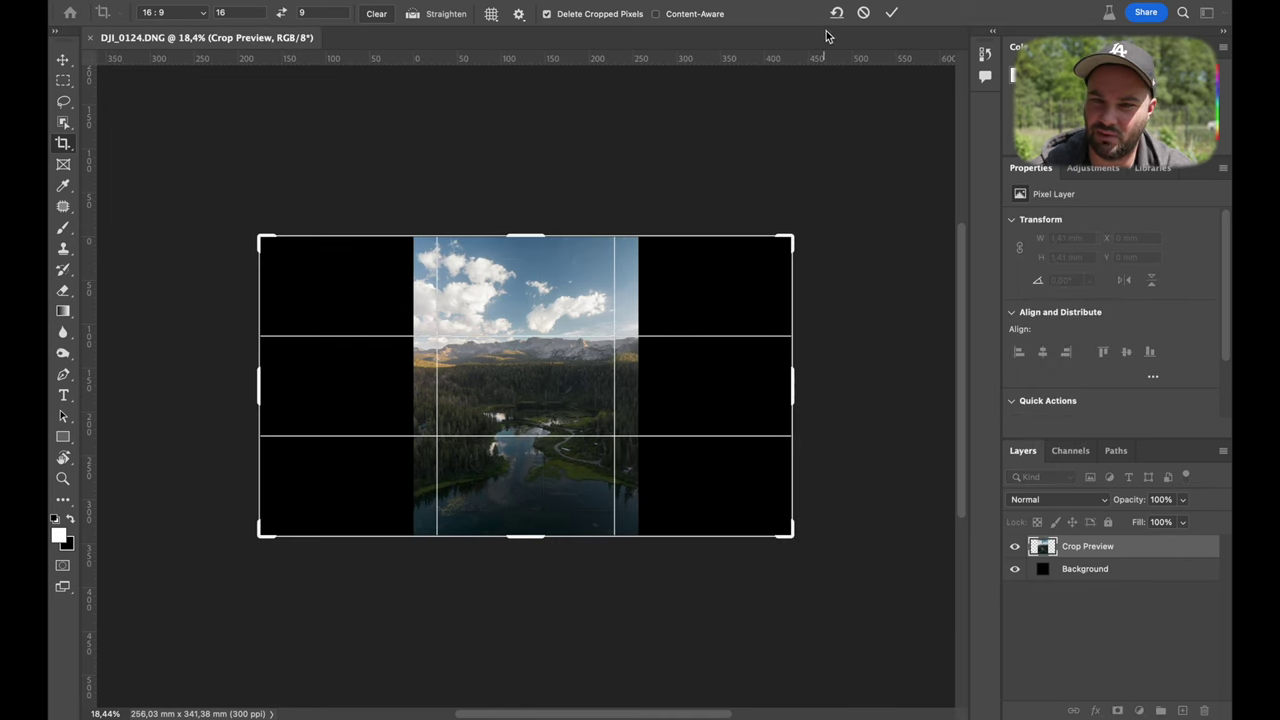
pyautogui.click(891, 13)
# Marquee both empty side strips and fill them with a promptless Generative Fill
pyautogui.click(64, 81)
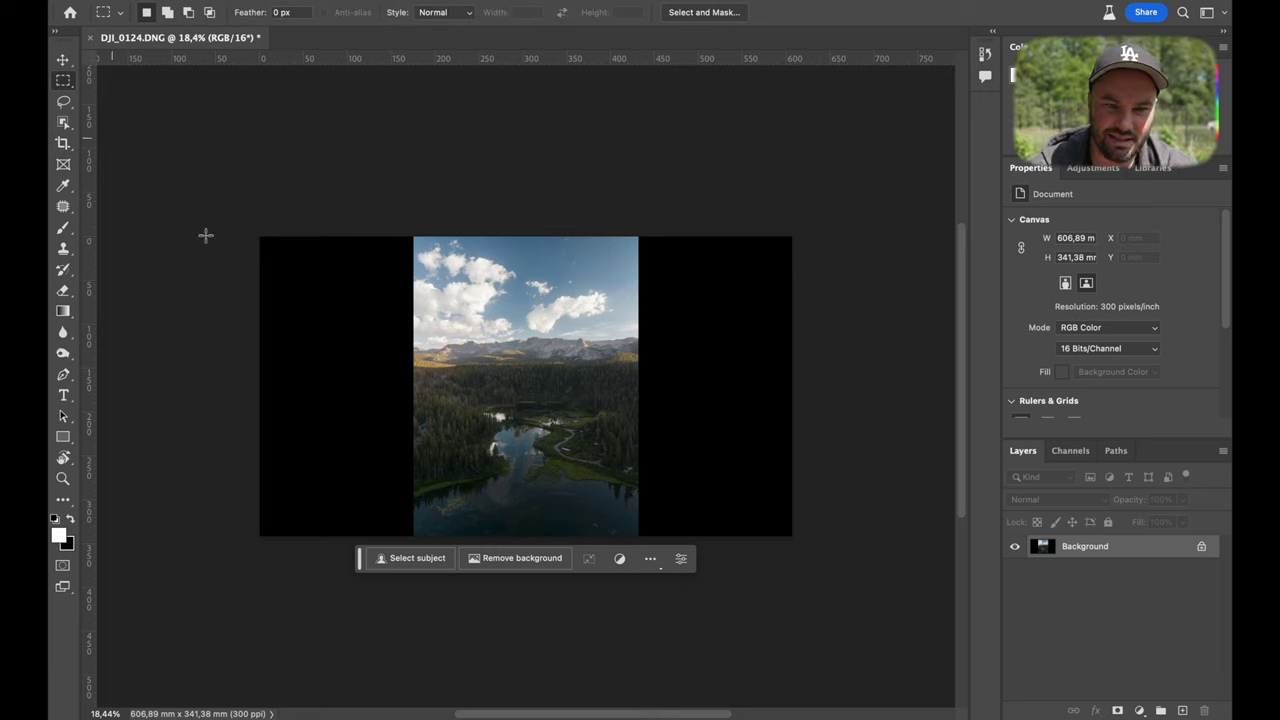
pyautogui.moveTo(234, 189); pyautogui.dragTo(416, 600)
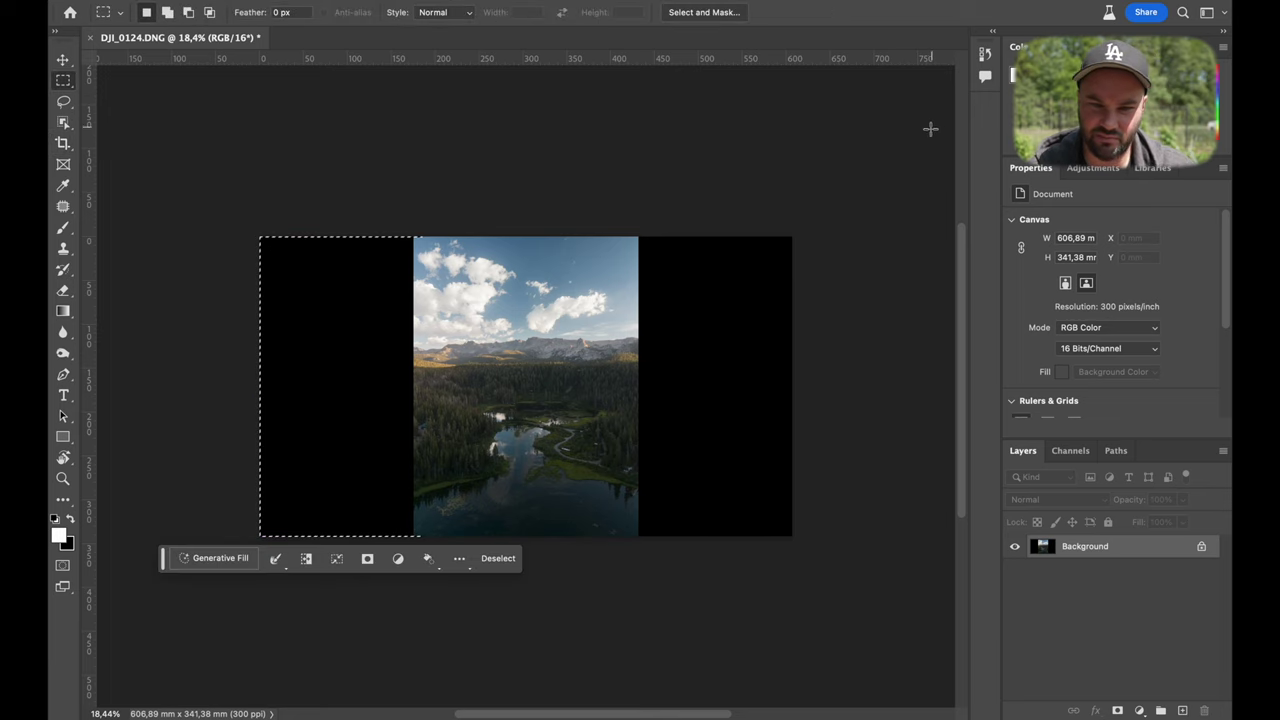
pyautogui.moveTo(929, 131); pyautogui.dragTo(618, 672)
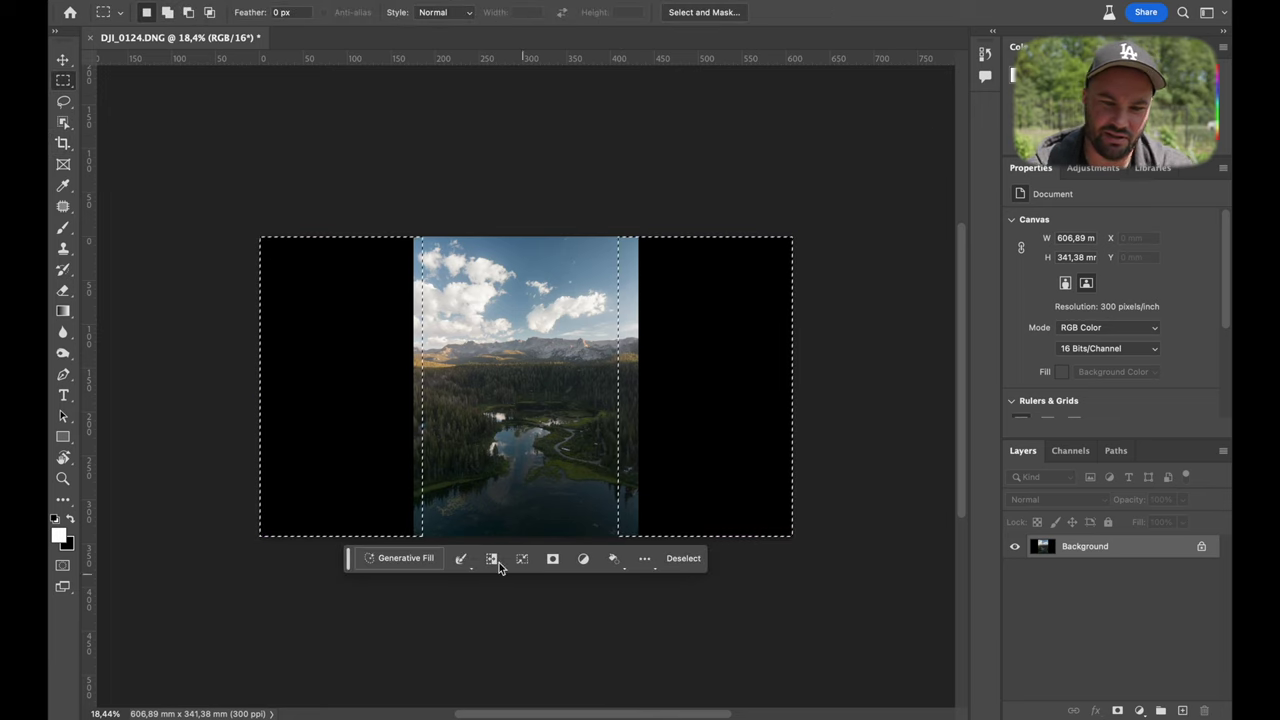
pyautogui.click(420, 558)
pyautogui.click(622, 558)
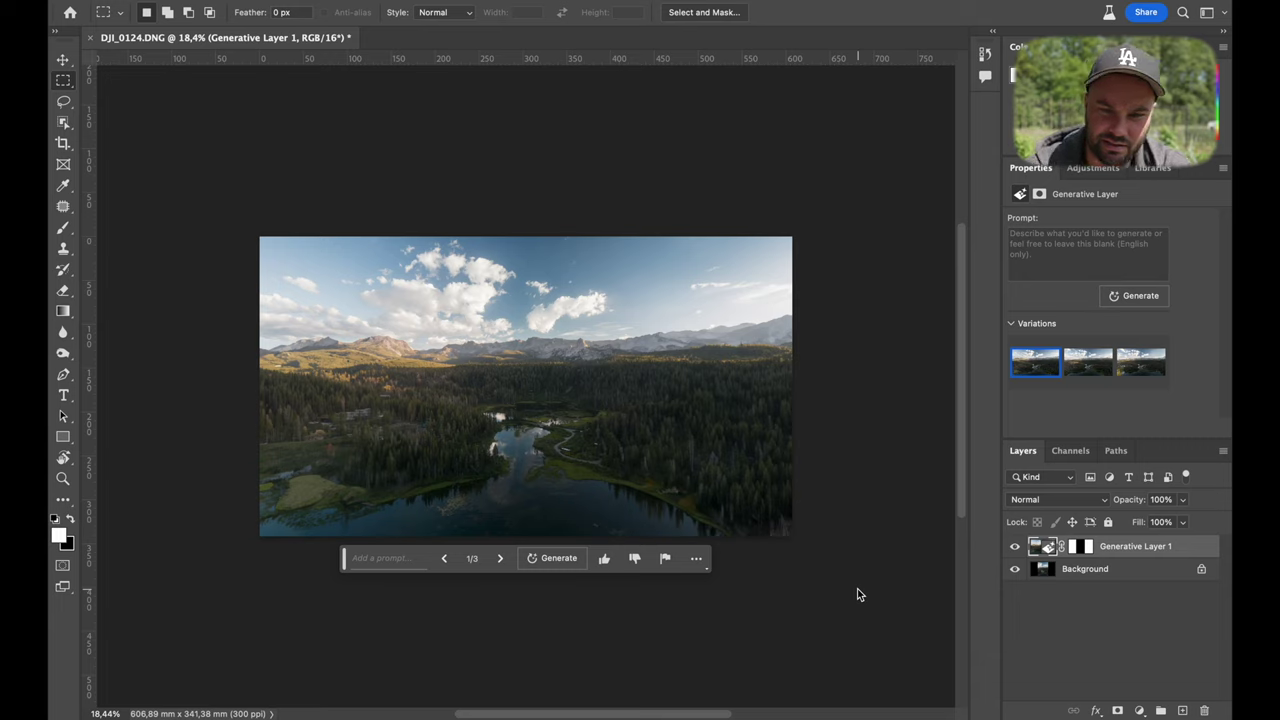
# Compare the three generated variations and keep the first one
pyautogui.click(1093, 372)
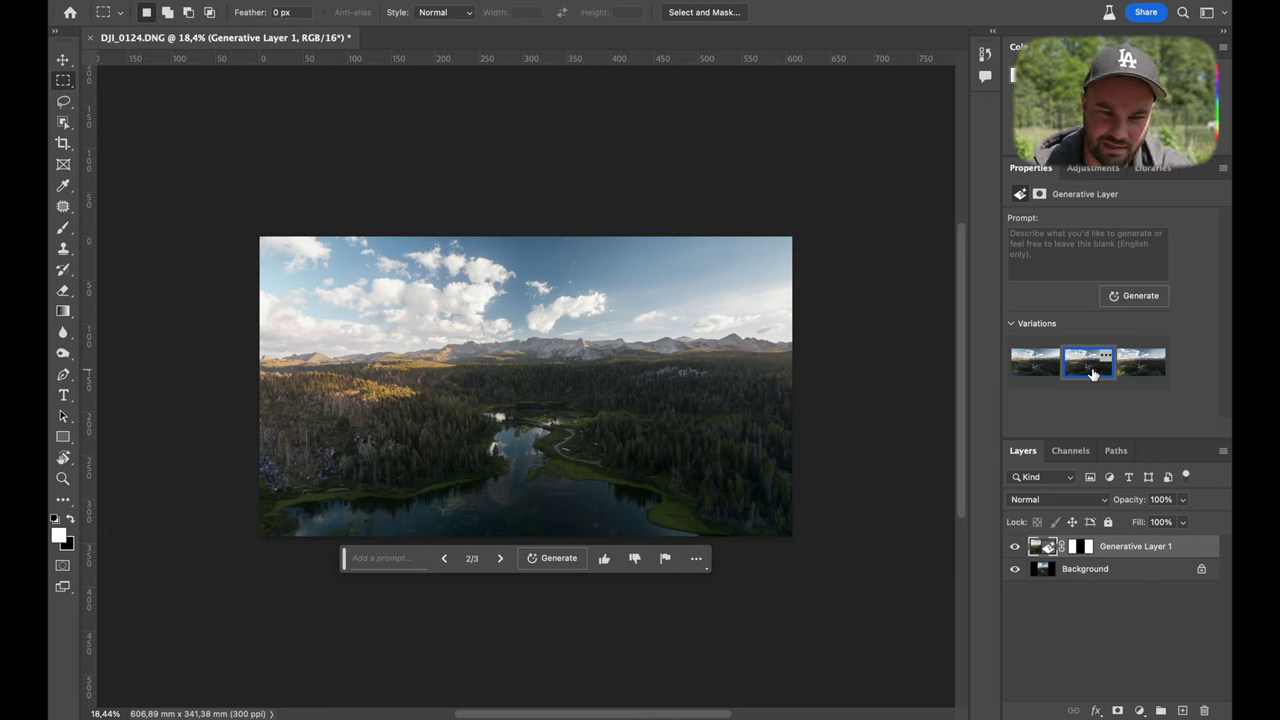
pyautogui.click(1134, 372)
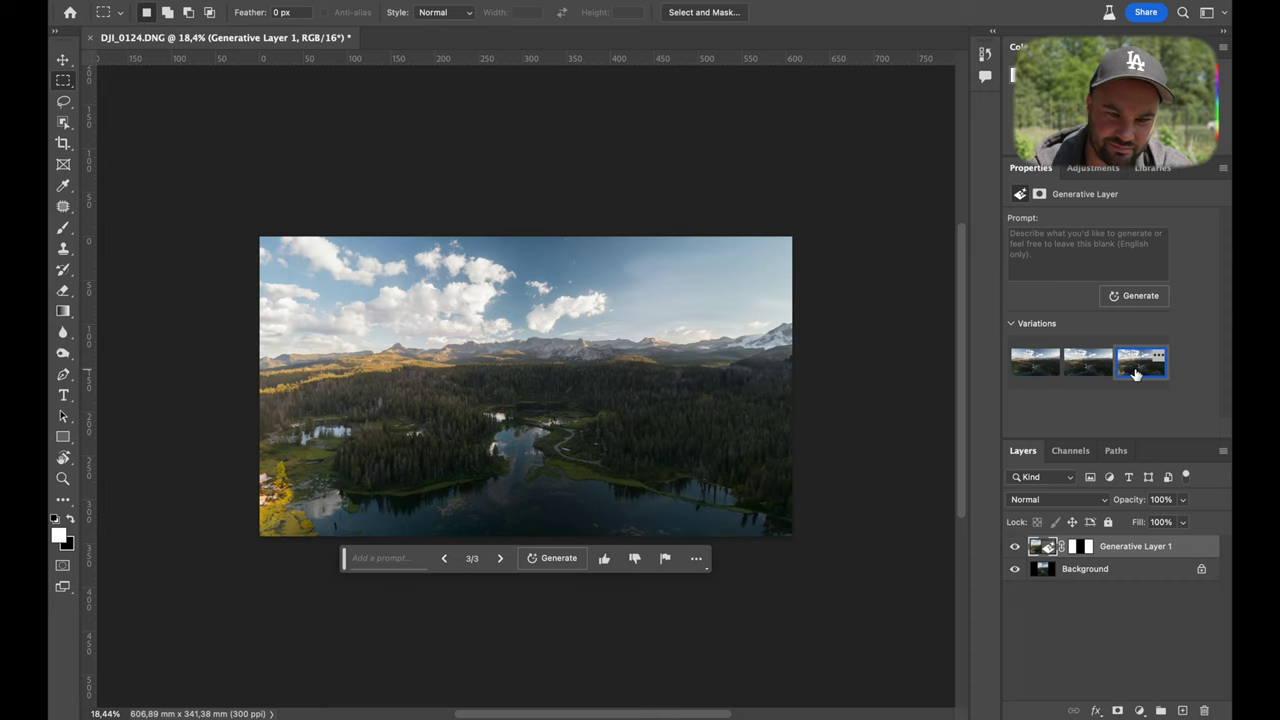
pyautogui.click(1022, 366)
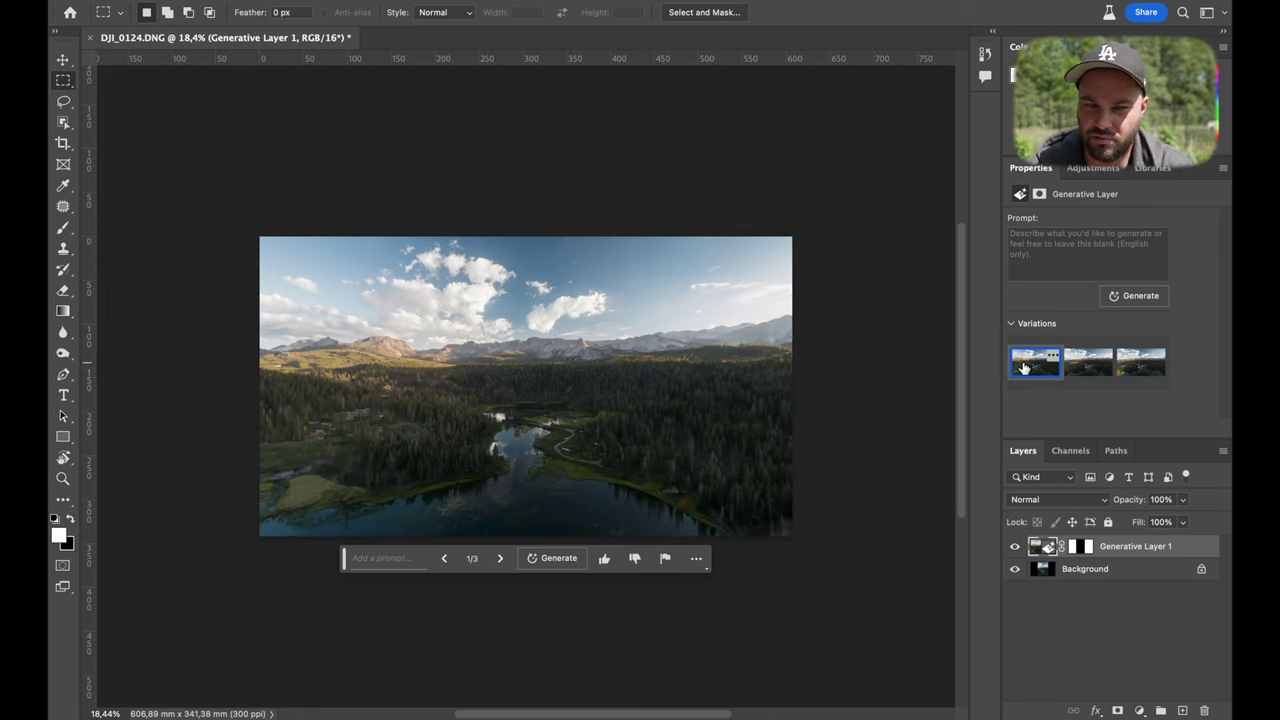
# Zoom and pan around the forest, north shore, lake and winding road to inspect the result
pyautogui.scroll(5, 630, 445)
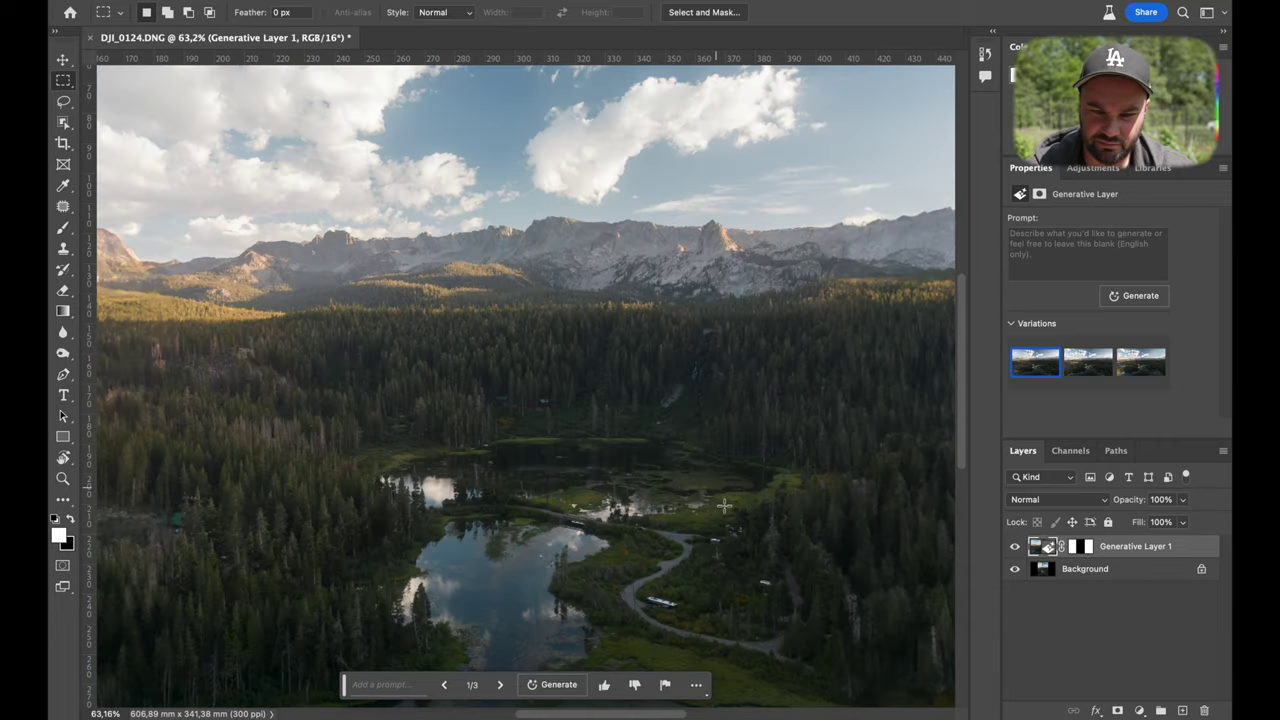
pyautogui.moveTo(714, 517); pyautogui.dragTo(791, 323)
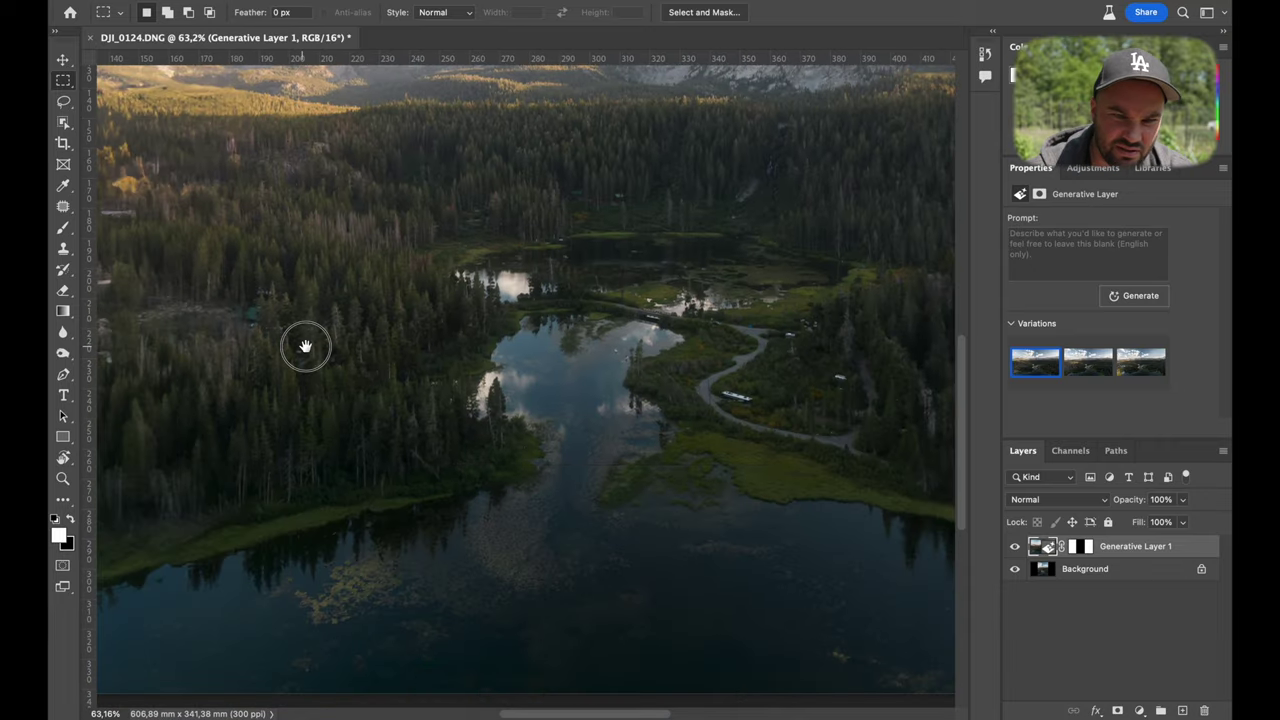
pyautogui.moveTo(363, 357); pyautogui.dragTo(479, 420)
pyautogui.moveTo(618, 415); pyautogui.dragTo(411, 329)
pyautogui.scroll(2, 724, 400)
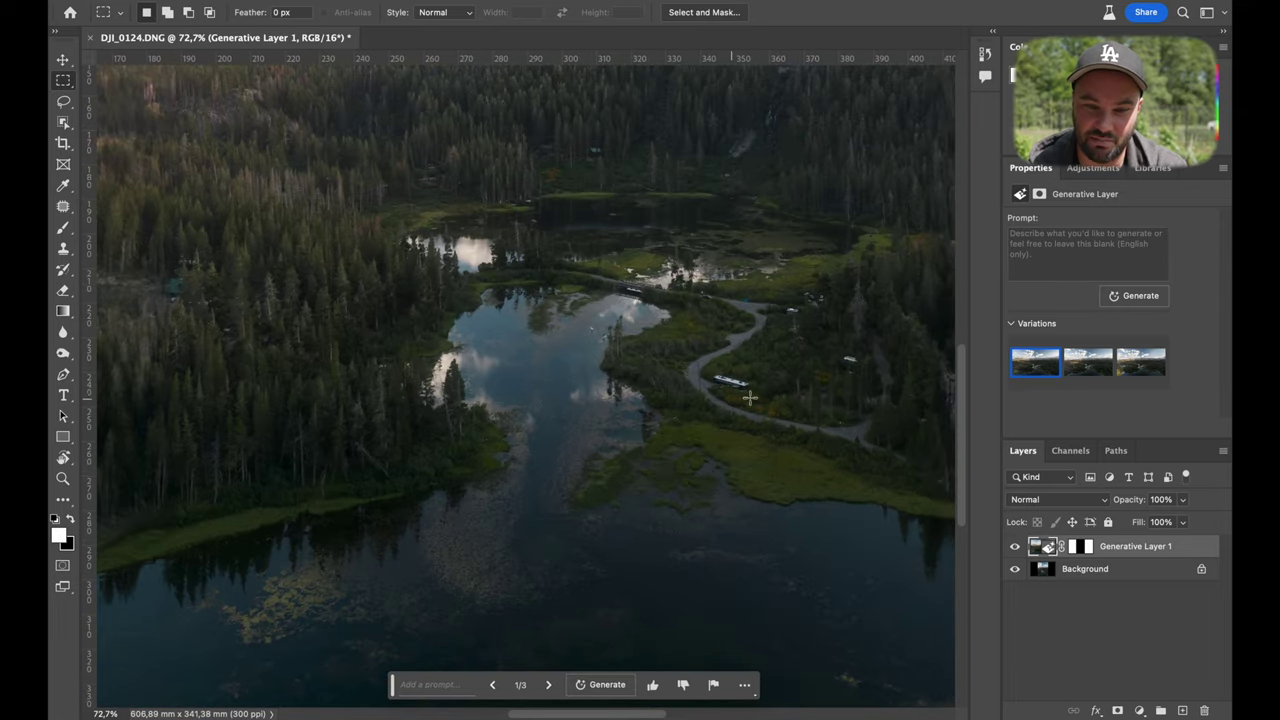
pyautogui.hscroll(2, 655, 370)
pyautogui.scroll(3, 655, 370)
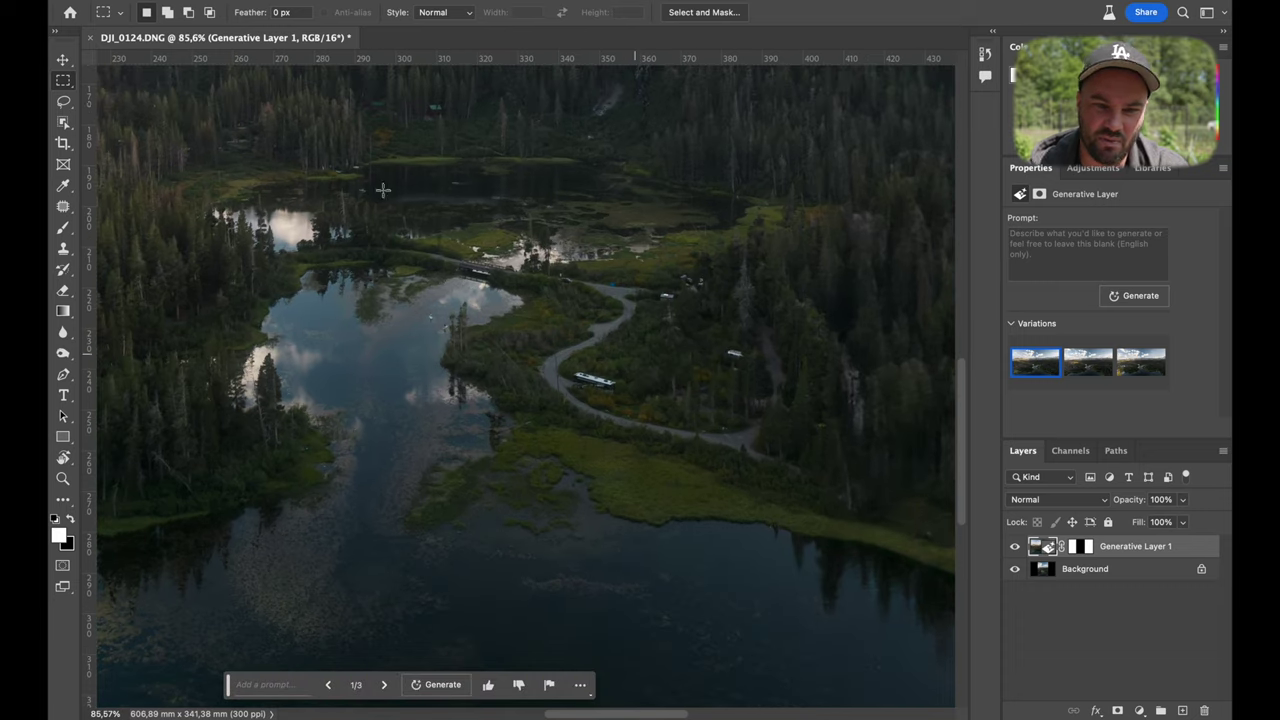
# Lasso the three vehicles on the lakeside road and erase them with an empty-prompt Generative Fill
pyautogui.click(63, 101)
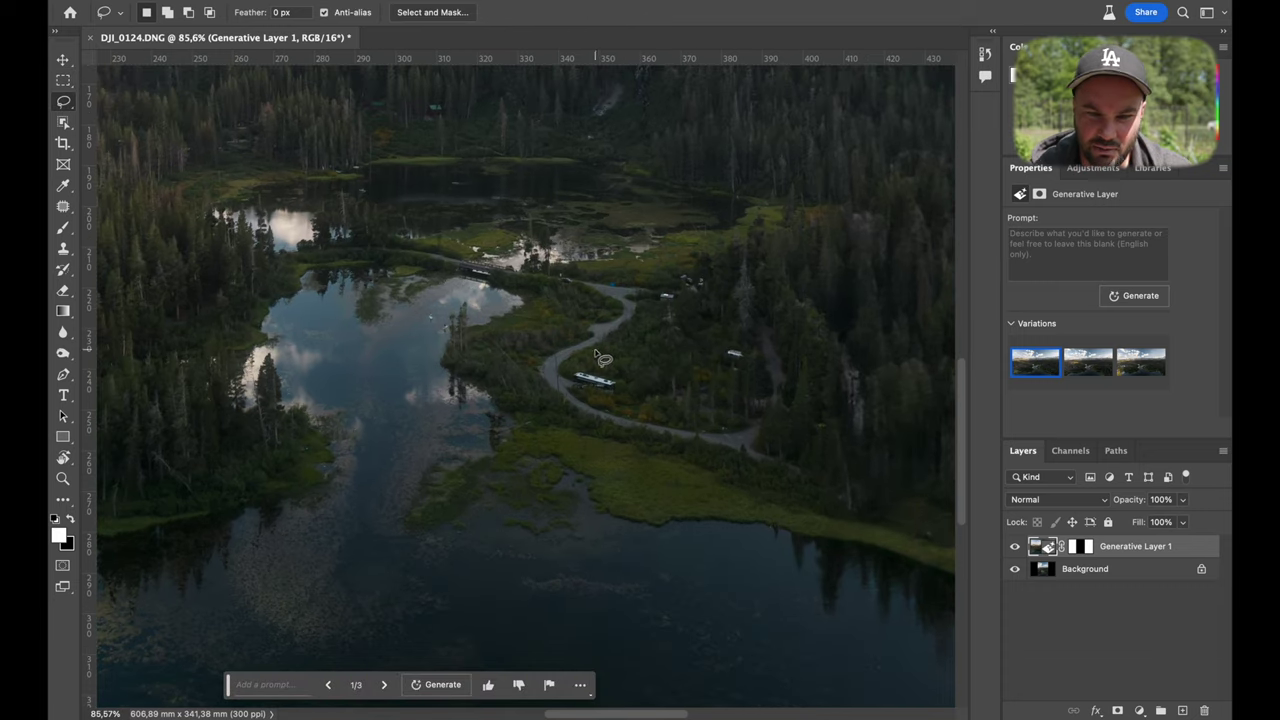
pyautogui.moveTo(597, 355)
pyautogui.mouseDown()
pyautogui.moveTo(563, 364)
pyautogui.moveTo(576, 393)
pyautogui.moveTo(631, 390)
pyautogui.moveTo(606, 347)
pyautogui.mouseUp()
pyautogui.moveTo(676, 293)
pyautogui.mouseDown()
pyautogui.moveTo(722, 290)
pyautogui.moveTo(683, 262)
pyautogui.moveTo(664, 303)
pyautogui.mouseUp()
pyautogui.moveTo(736, 334); pyautogui.dragTo(760, 362)
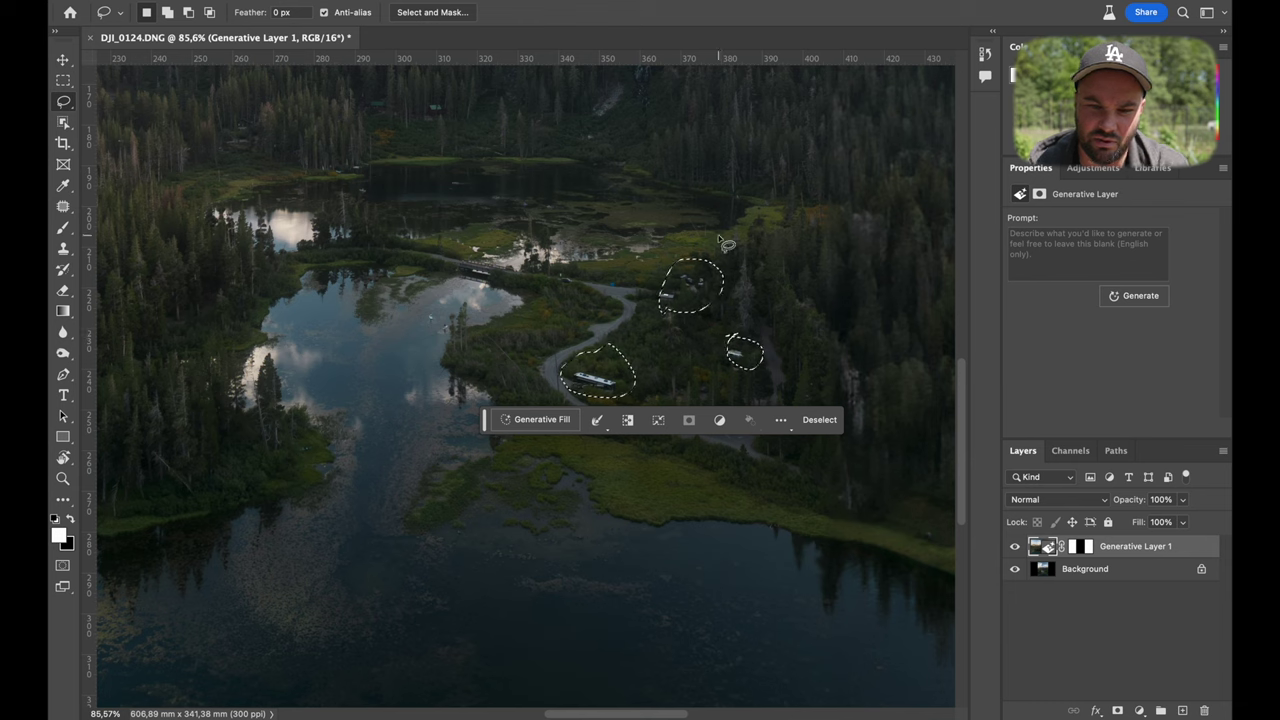
pyautogui.click(528, 416)
pyautogui.click(755, 420)
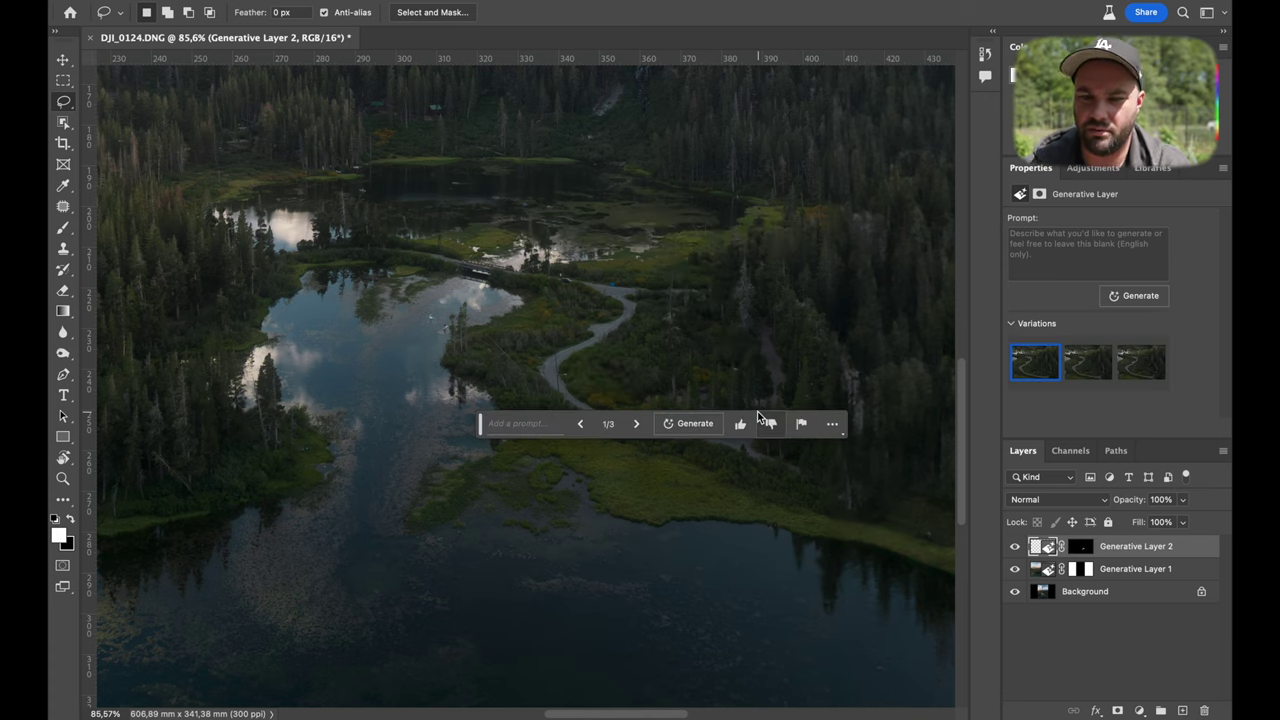
# Save As DJI_0124.psd in Drone shots, accepting the Photoshop Format Options
pyautogui.scroll(-5, 549, 418)
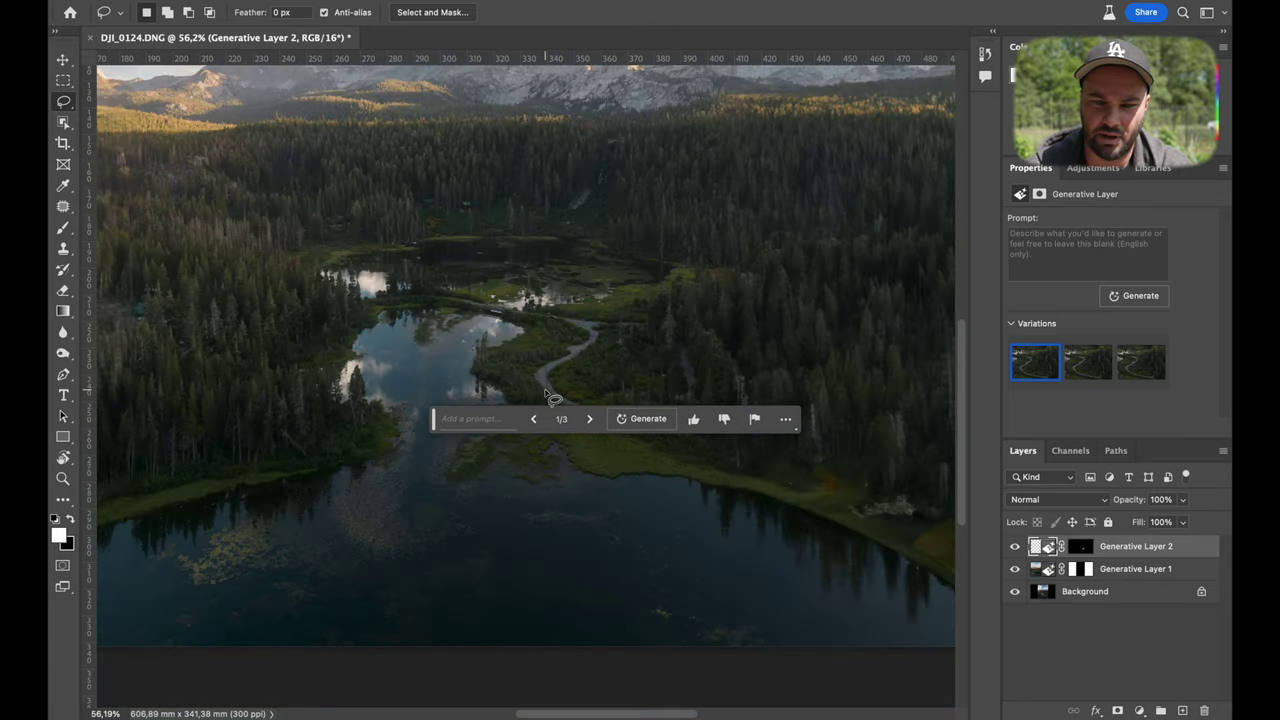
pyautogui.scroll(-3, 551, 398)
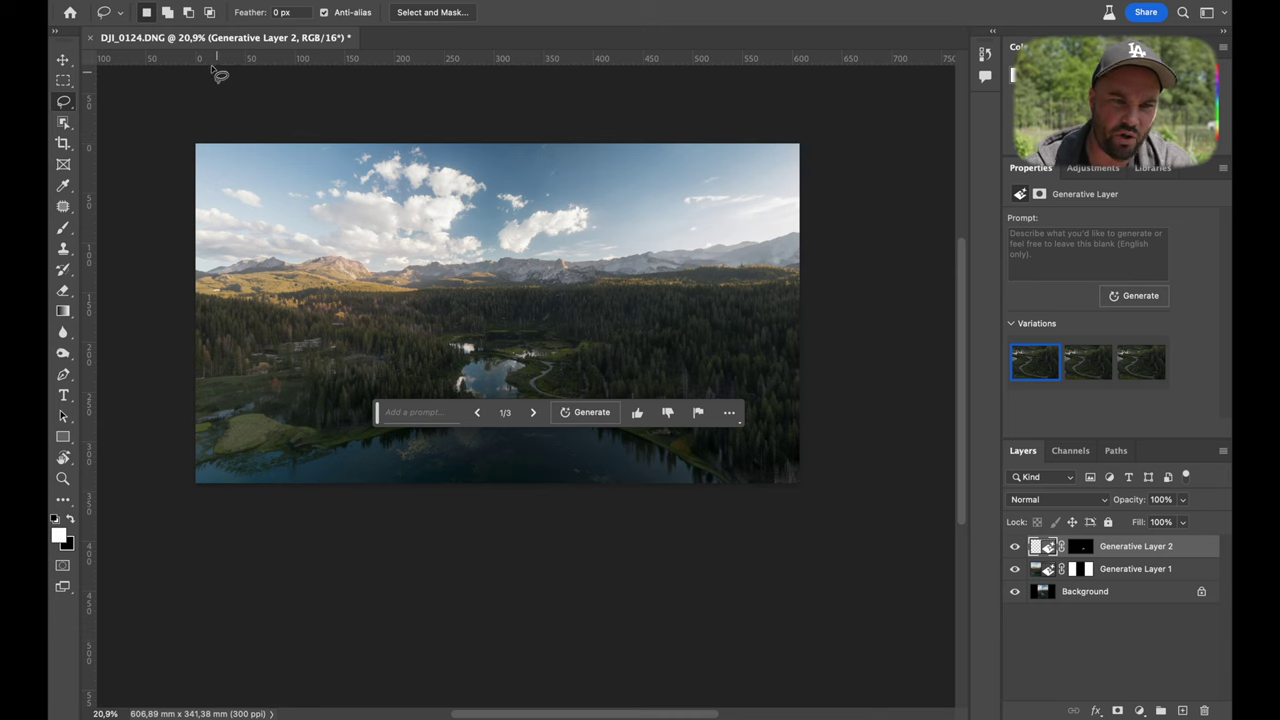
pyautogui.click(208, 1)
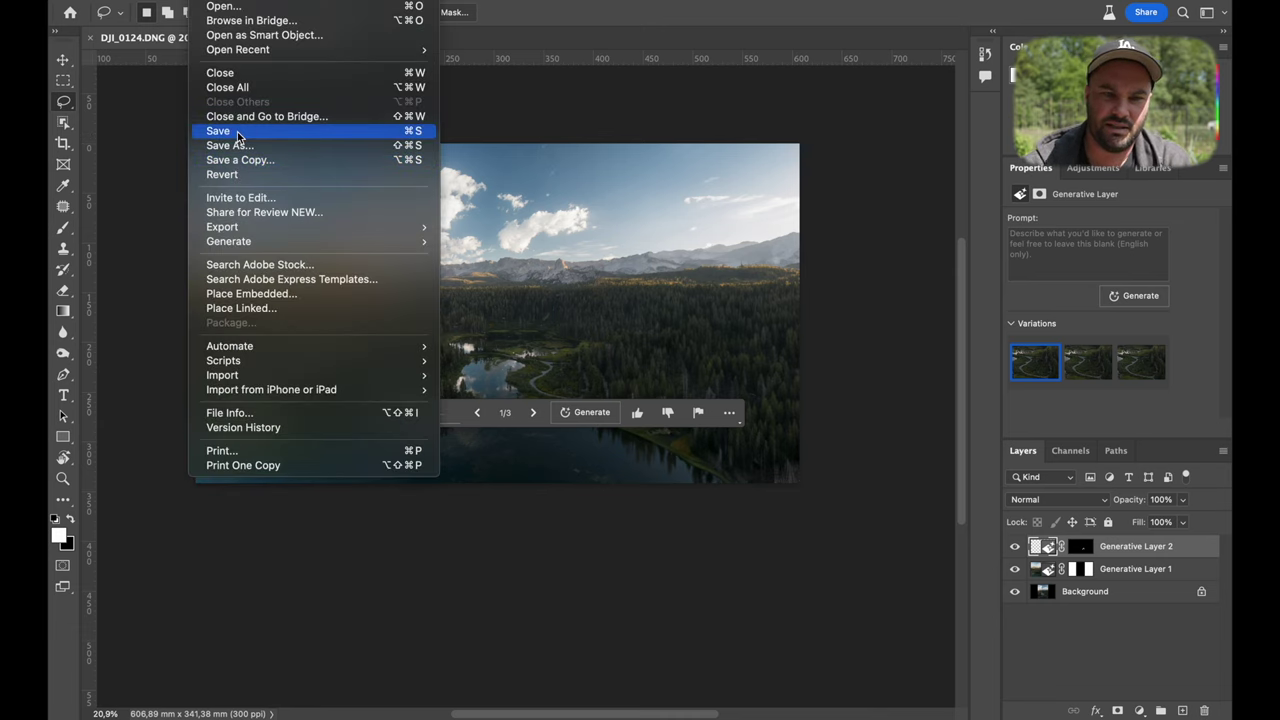
pyautogui.click(236, 144)
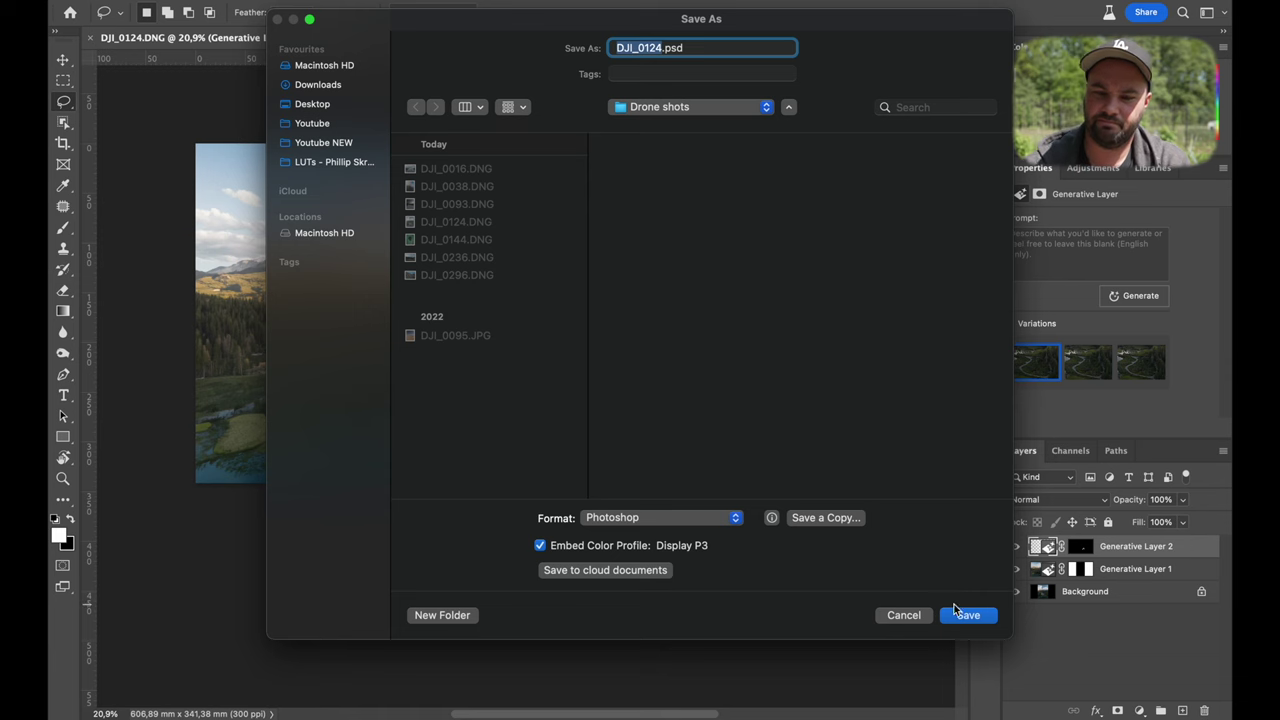
pyautogui.click(975, 618)
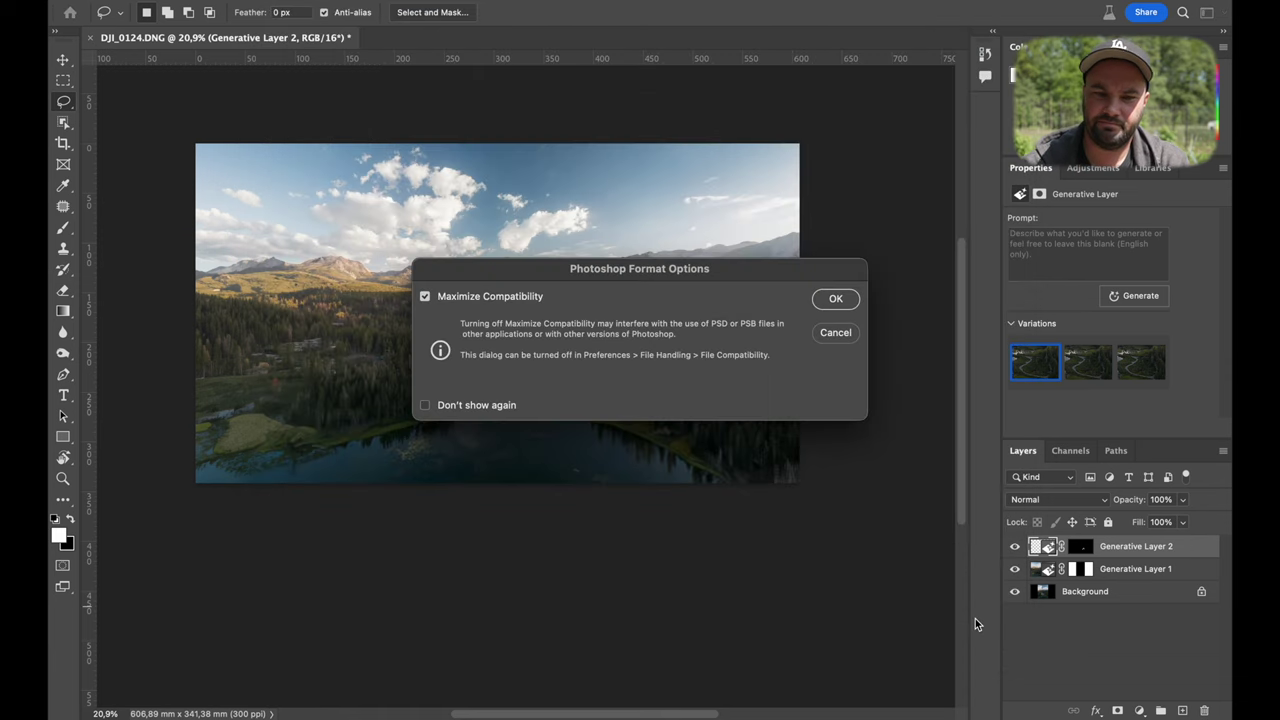
pyautogui.click(836, 299)
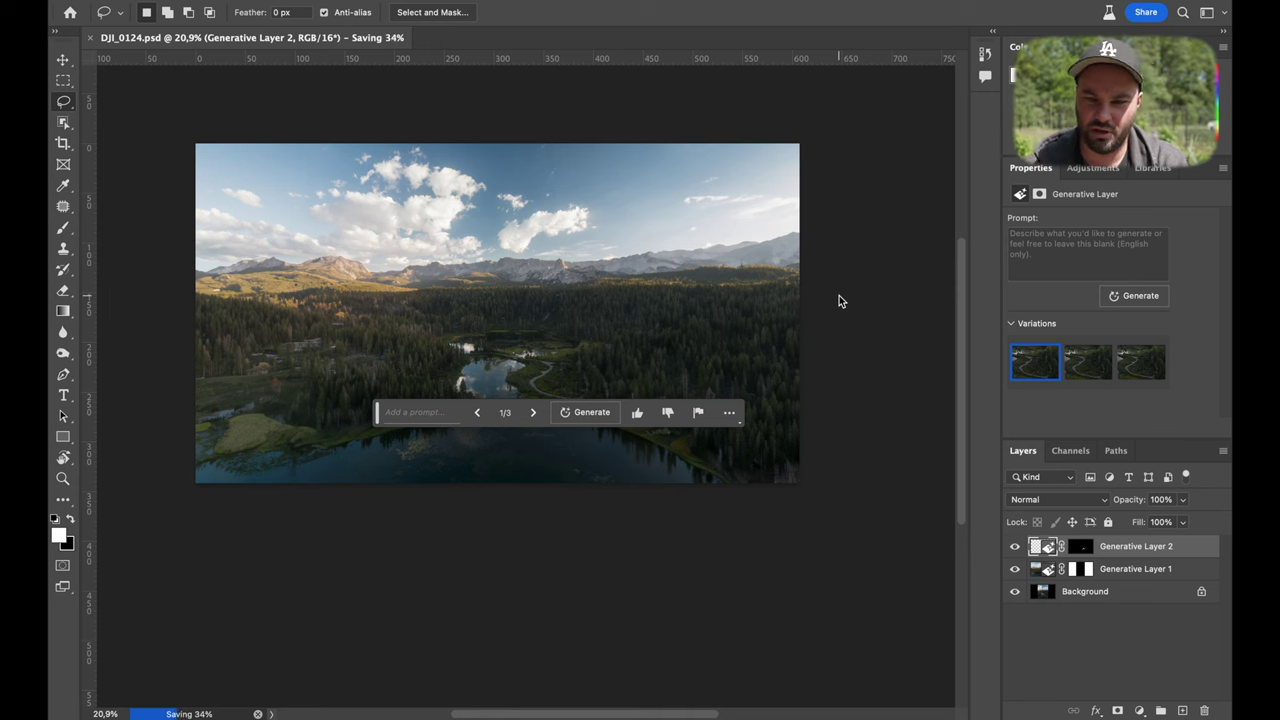
# Open the DJI_0144.DNG island photo through Camera Raw
pyautogui.press('super+o')
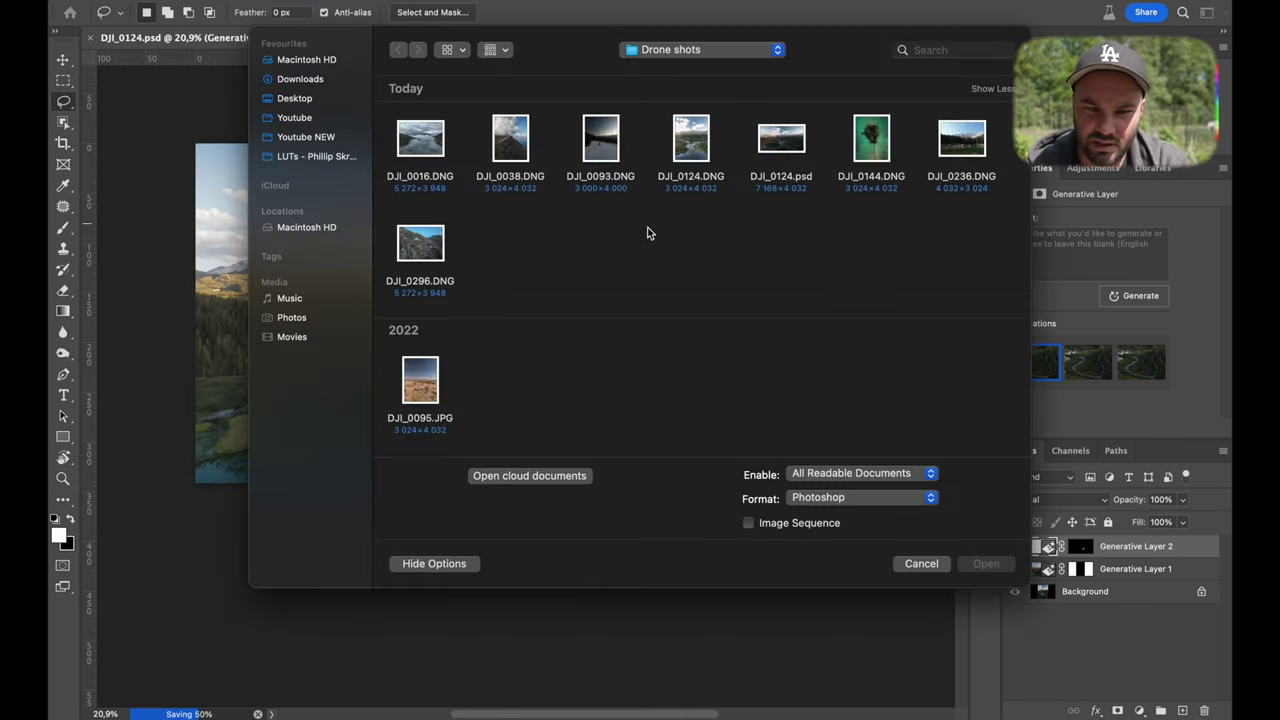
pyautogui.doubleClick(870, 137)
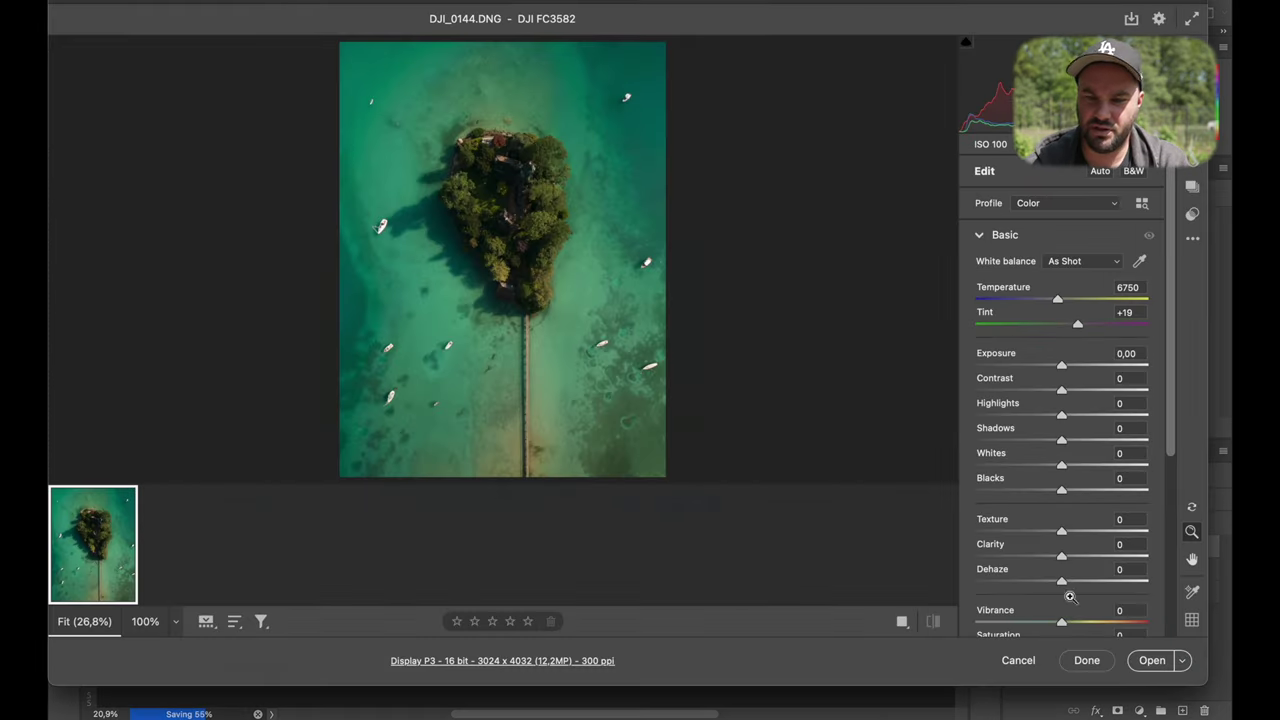
pyautogui.press('Return')
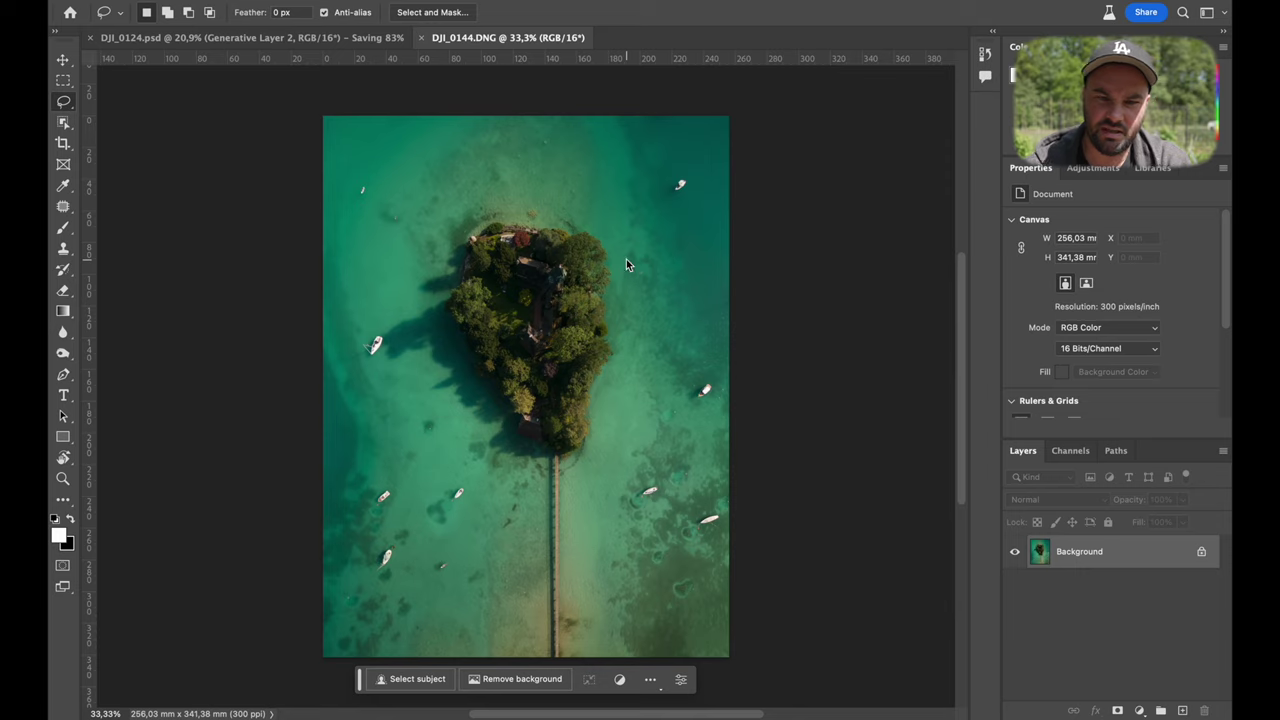
# Extend the canvas rightward to 16:9 and select the empty black strip for Generative Fill
pyautogui.click(63, 143)
pyautogui.moveTo(649, 385); pyautogui.dragTo(757, 390)
pyautogui.click(891, 12)
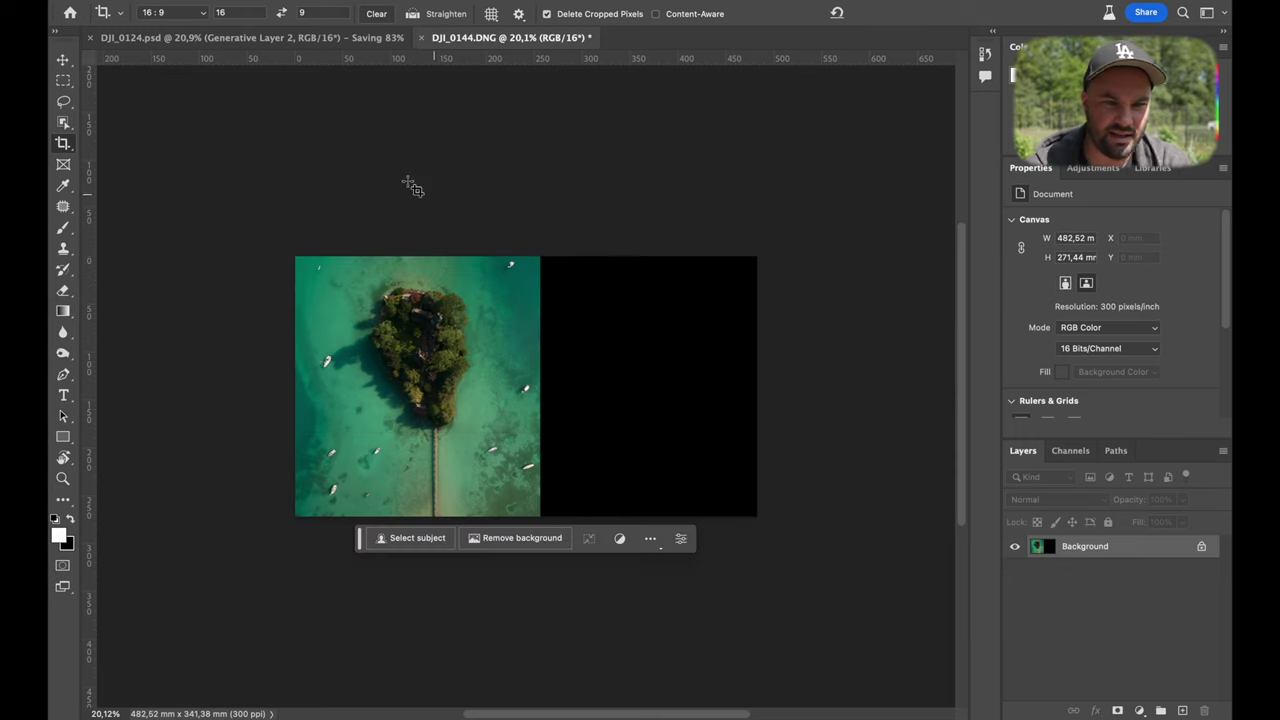
pyautogui.click(66, 80)
pyautogui.moveTo(757, 257); pyautogui.dragTo(512, 619)
pyautogui.click(500, 538)
# Generate water for the right strip and choose the second variation
pyautogui.click(734, 541)
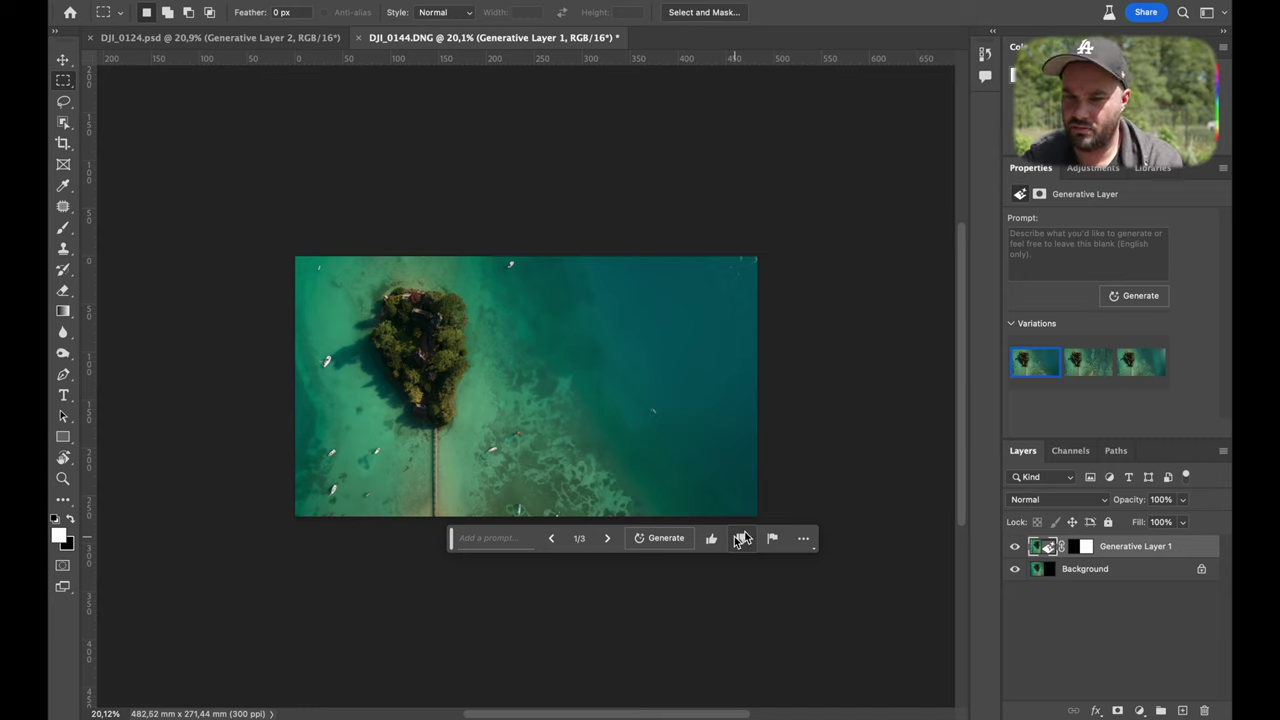
pyautogui.click(1086, 365)
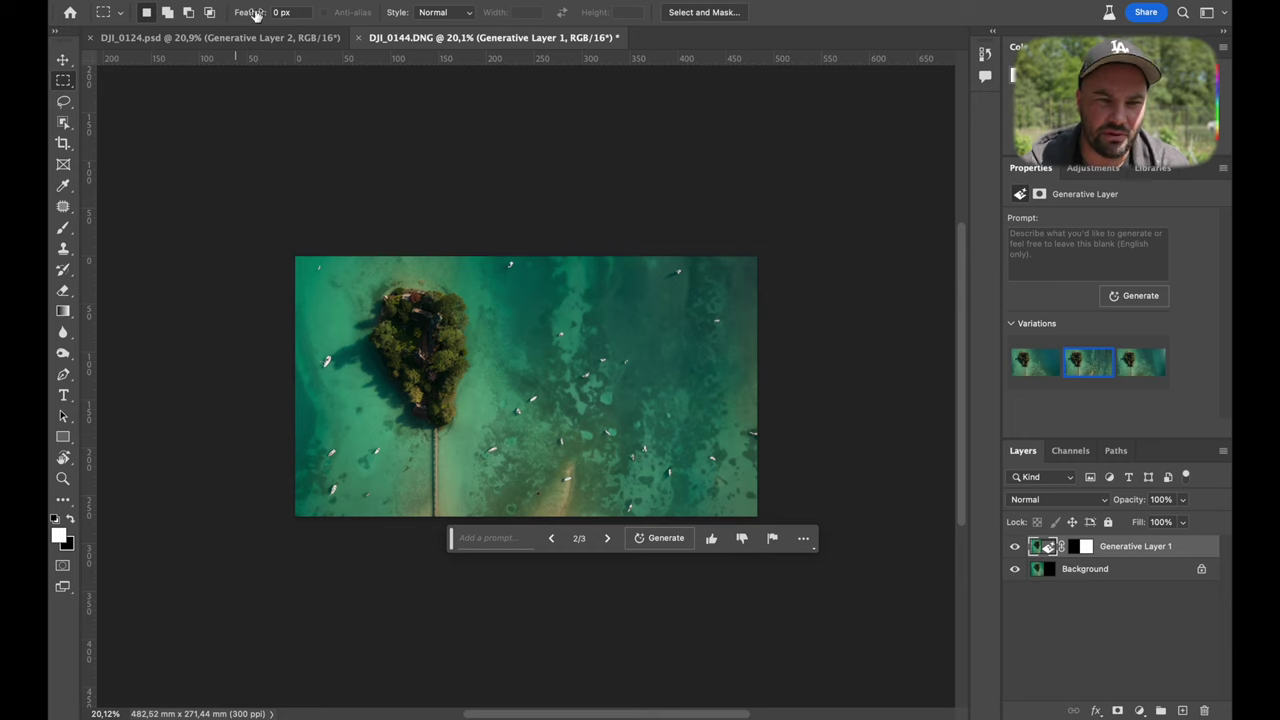
# Close the DJI_0144 and DJI_0124.psd documents without saving
pyautogui.click(359, 38)
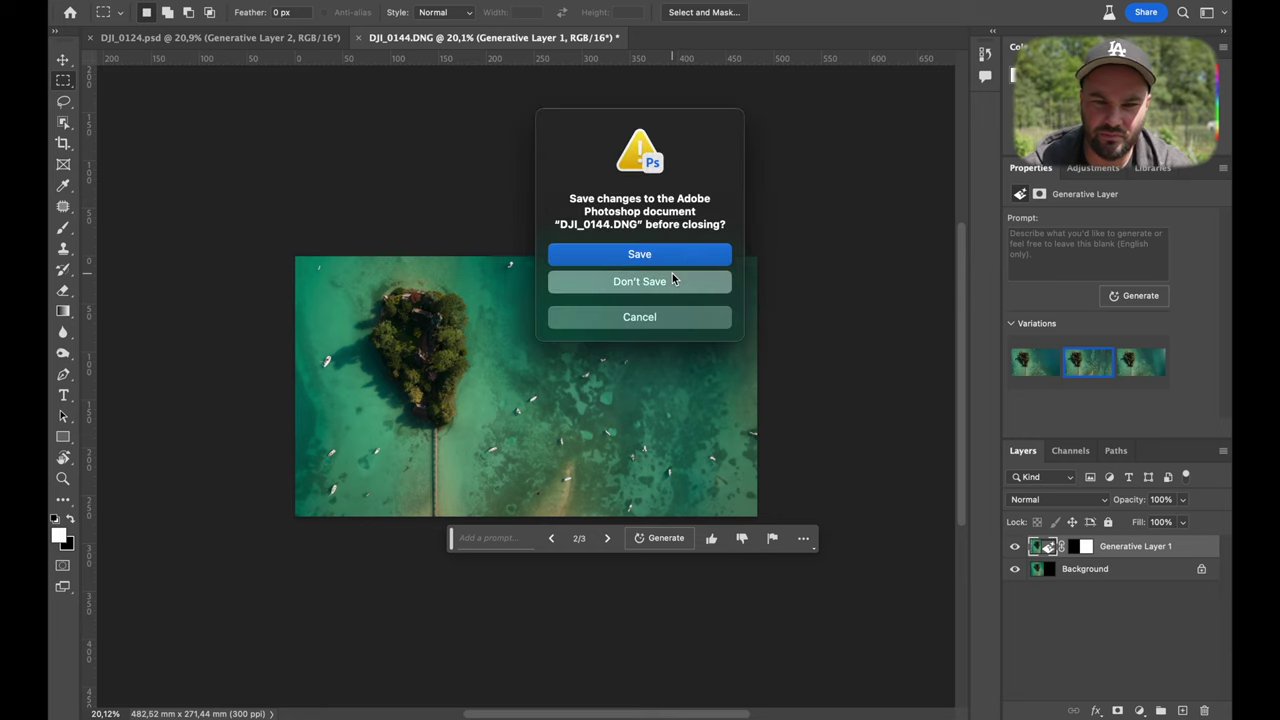
pyautogui.click(674, 282)
pyautogui.click(91, 39)
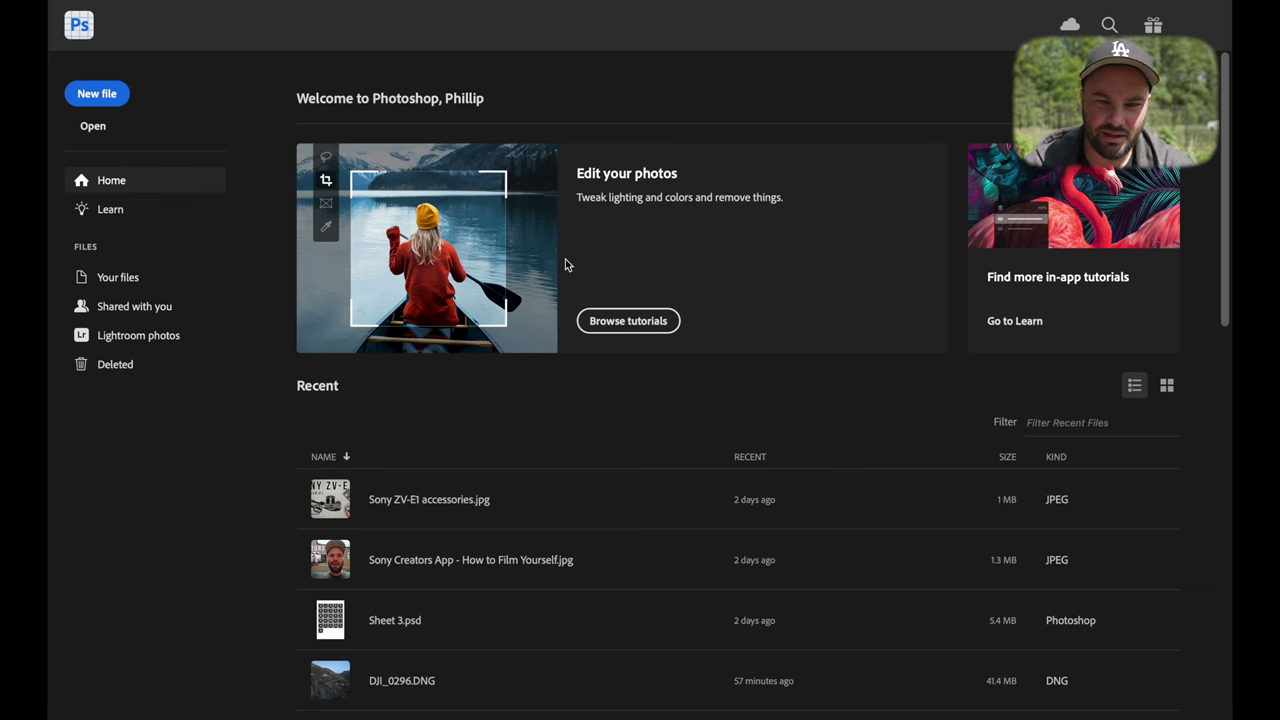
# Open the DJI_0296.DNG mountain road shot through Camera Raw
pyautogui.click(106, 127)
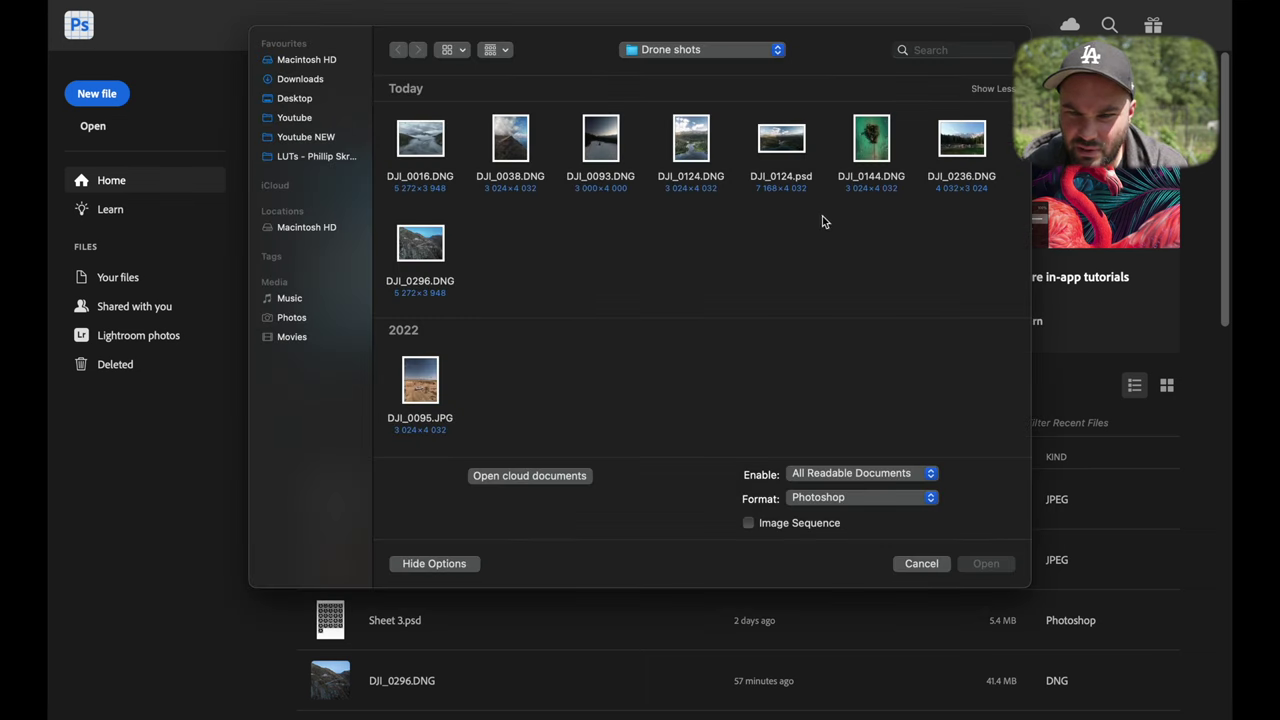
pyautogui.doubleClick(430, 248)
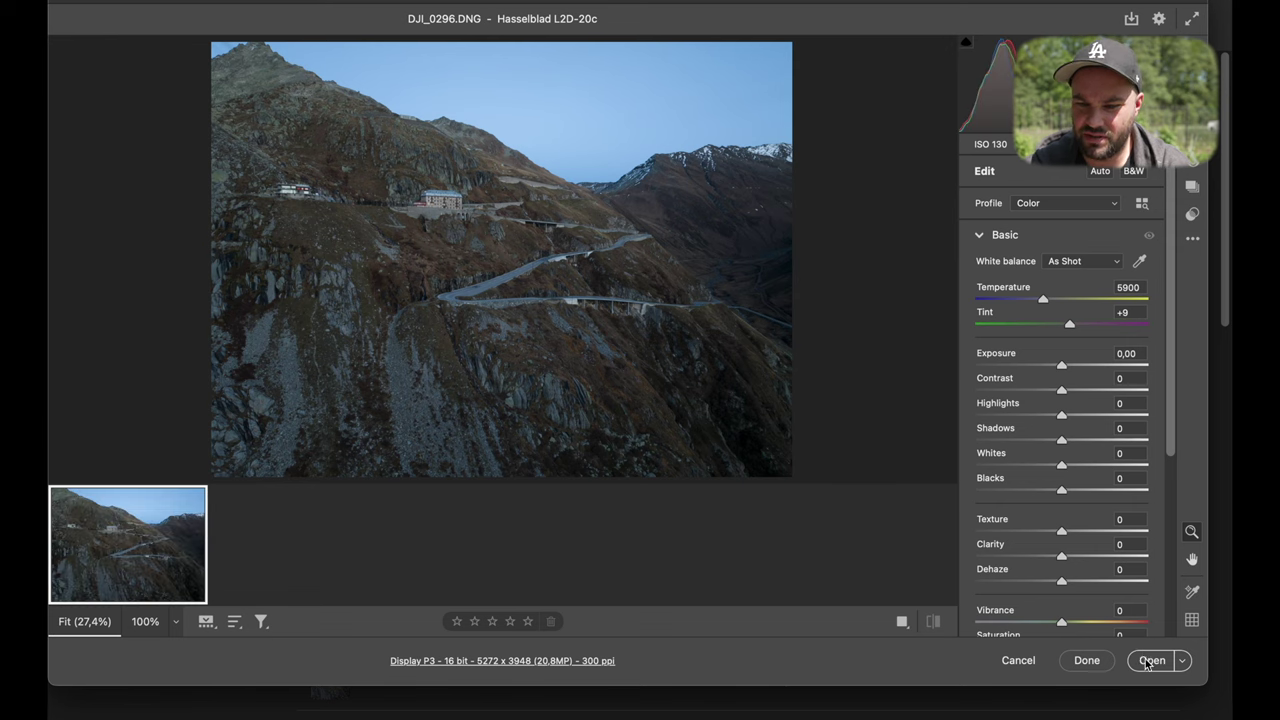
pyautogui.click(1148, 660)
pyautogui.scroll(-1, 400, 307)
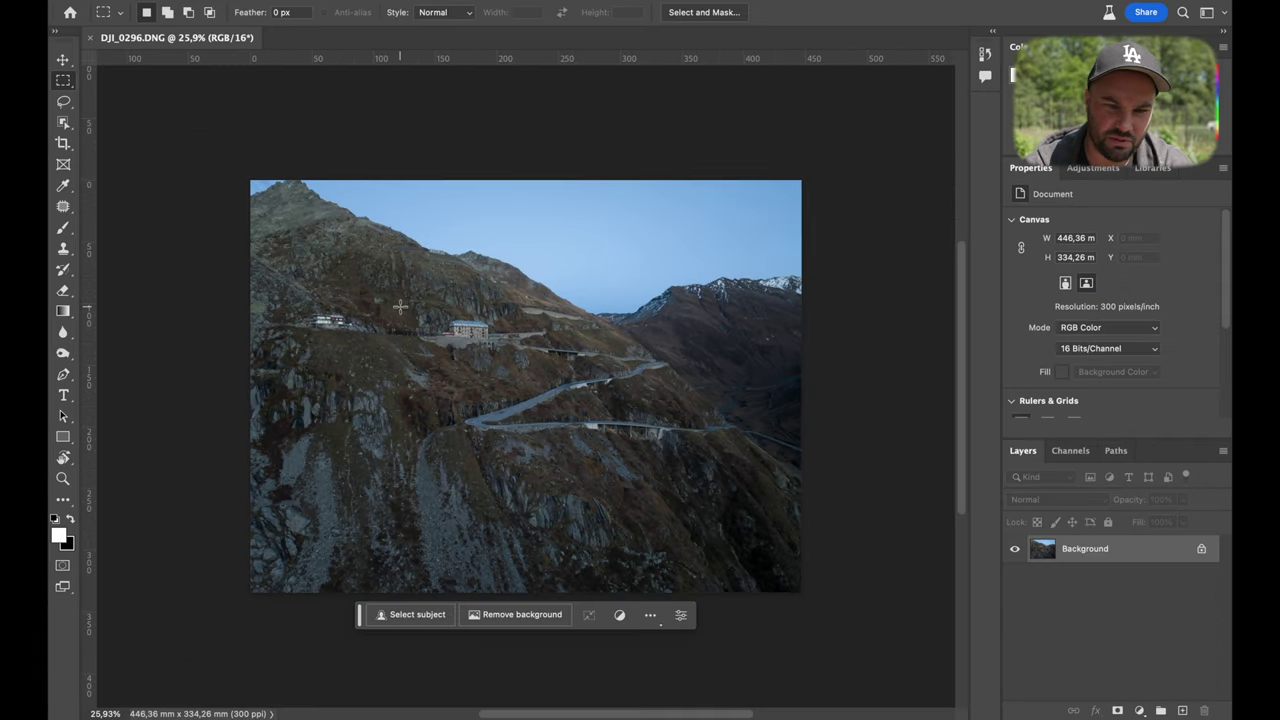
pyautogui.scroll(-4, 388, 339)
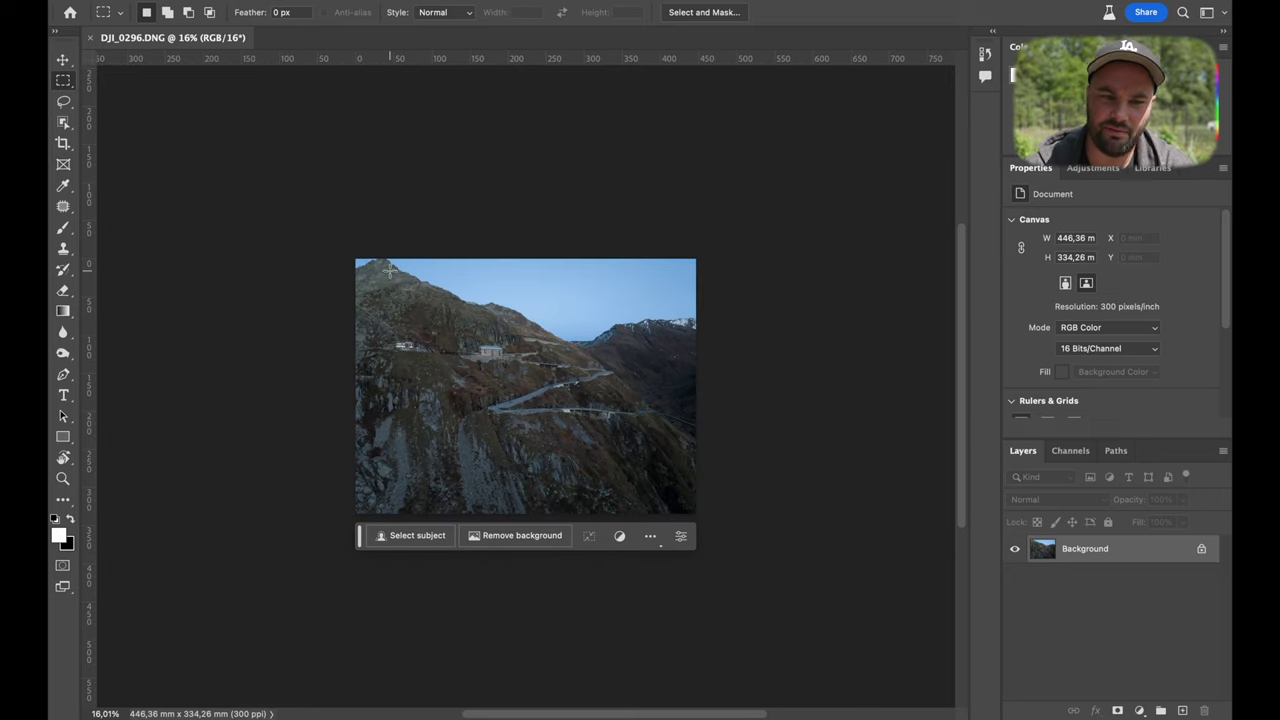
# Widen the mountain road photo to the left with a 16:9 crop
pyautogui.click(63, 143)
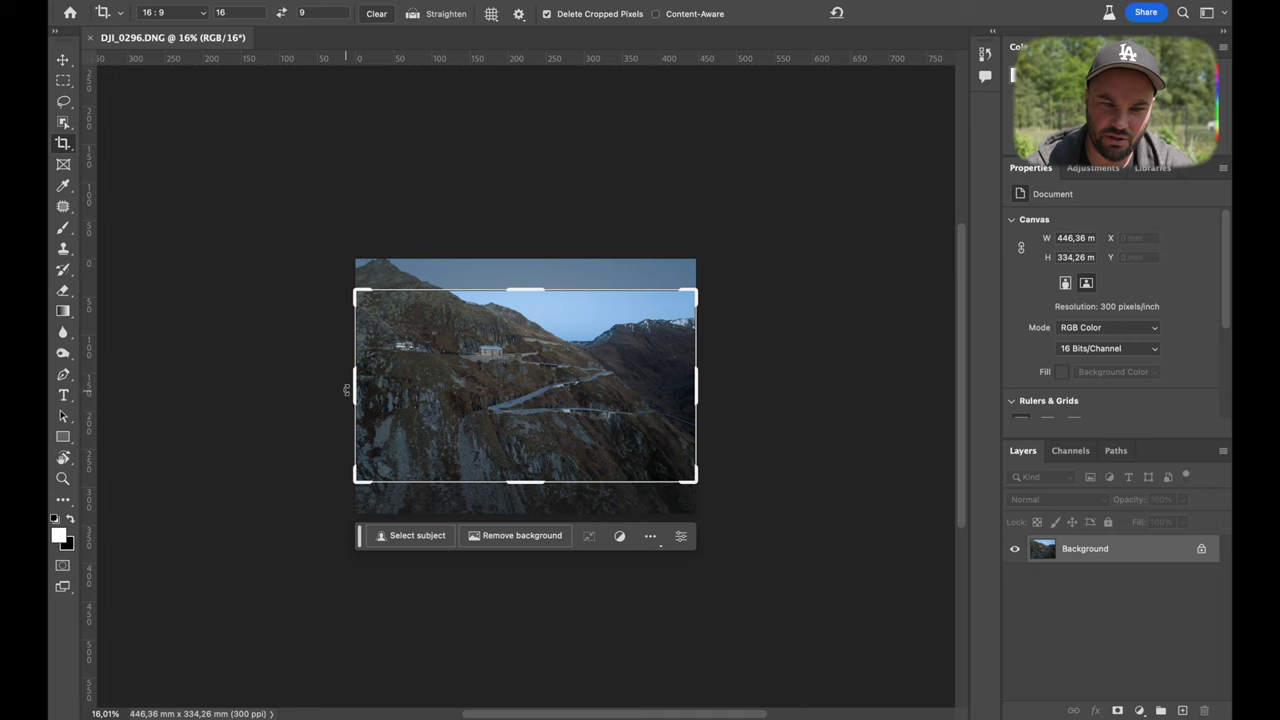
pyautogui.moveTo(350, 388); pyautogui.dragTo(266, 350)
pyautogui.click(891, 14)
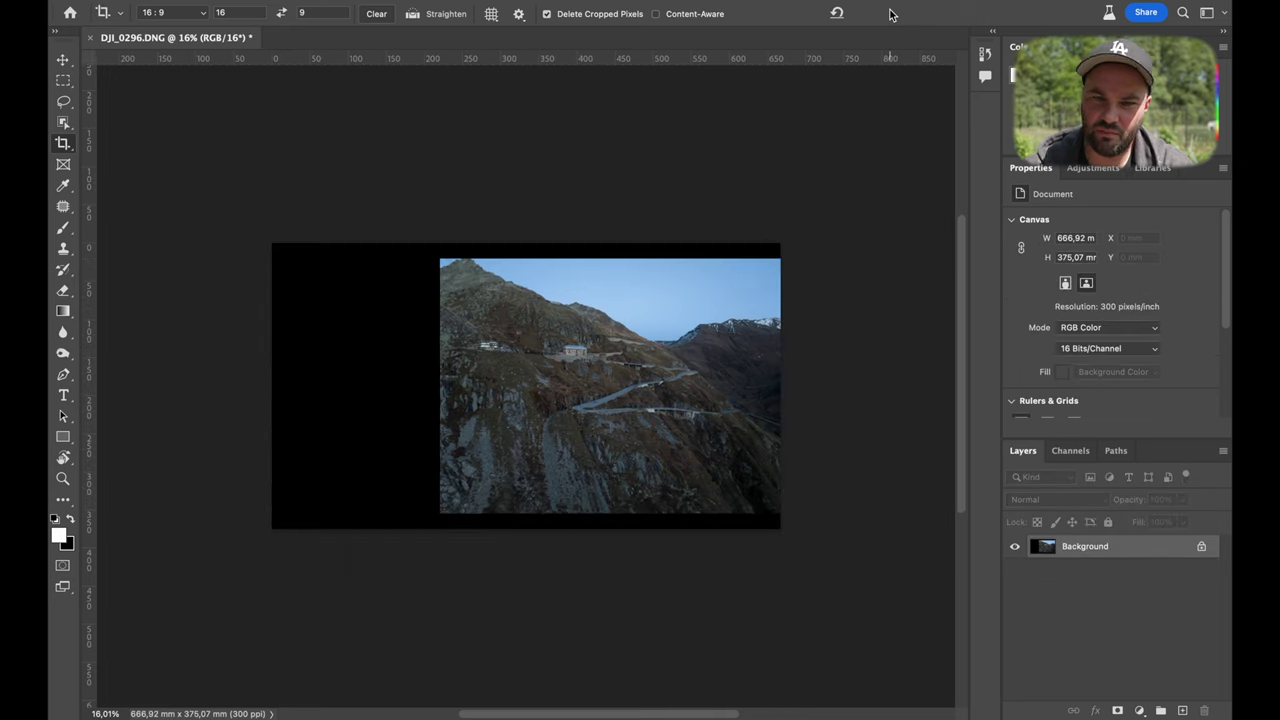
# Select the empty top strip and left area and run Generative Fill without a prompt
pyautogui.click(58, 83)
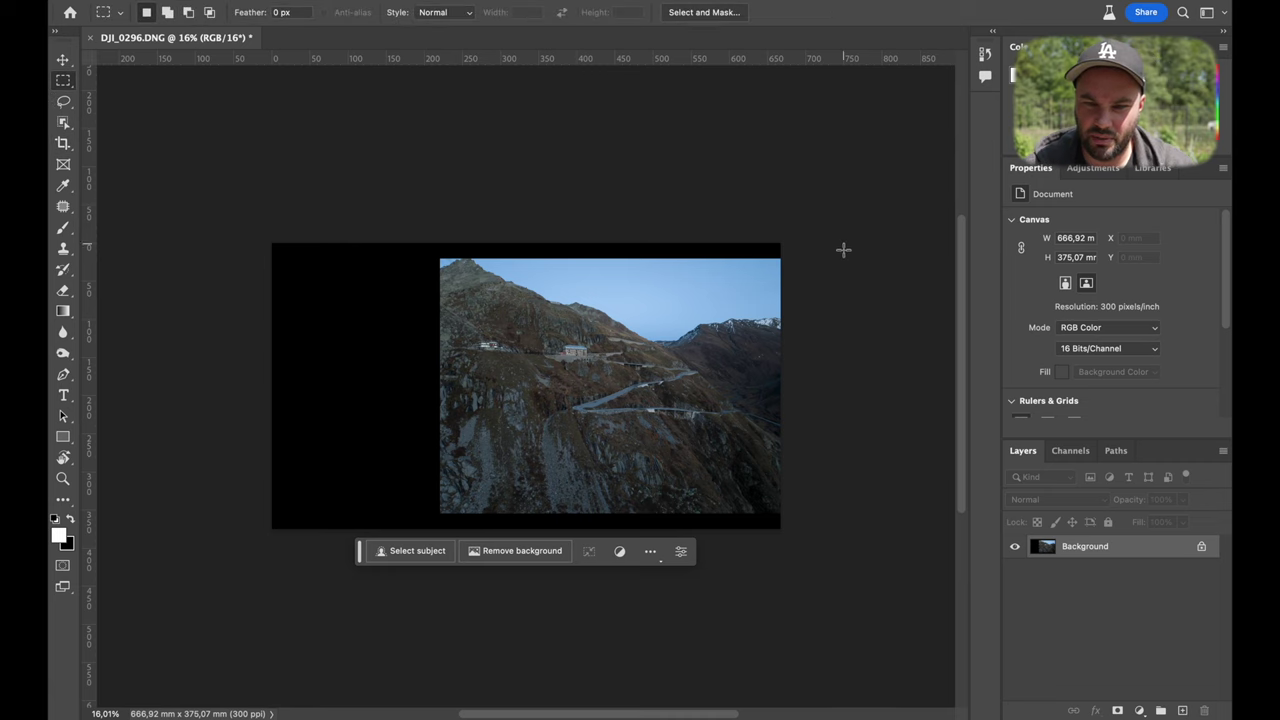
pyautogui.click(817, 269)
pyautogui.moveTo(817, 269); pyautogui.dragTo(451, 617)
pyautogui.moveTo(829, 563); pyautogui.dragTo(441, 507)
pyautogui.click(395, 551)
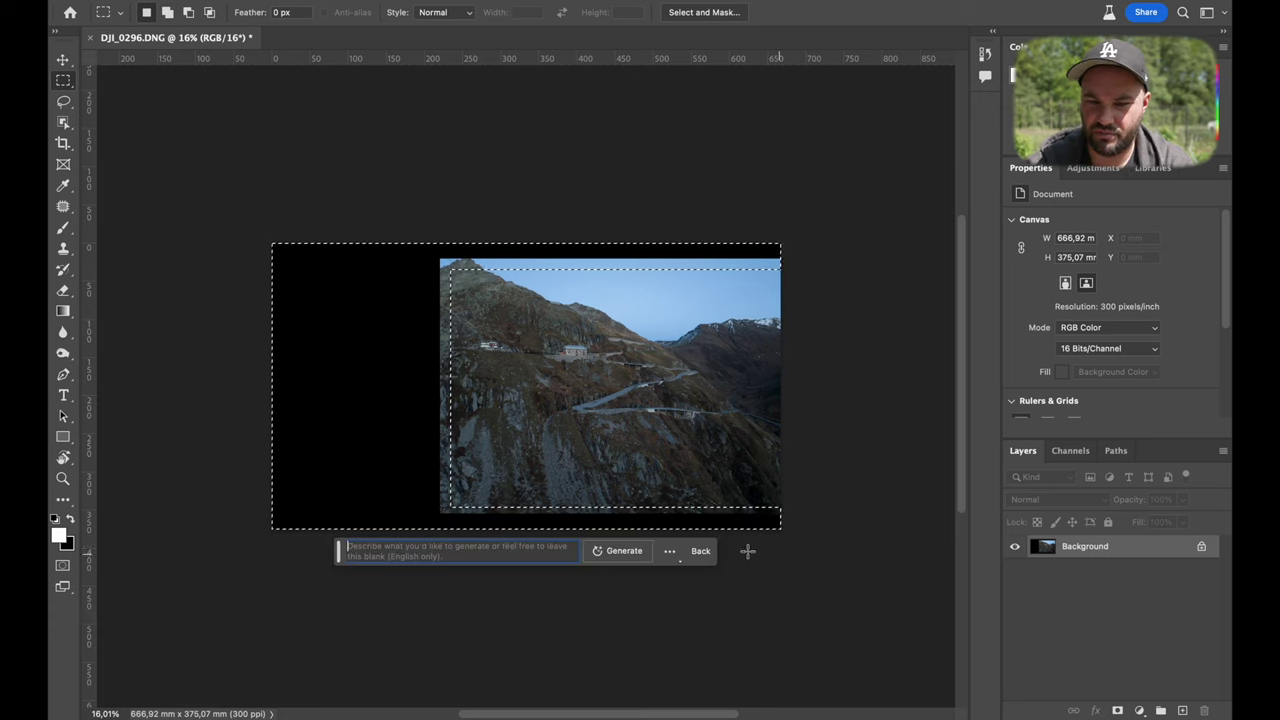
pyautogui.click(616, 549)
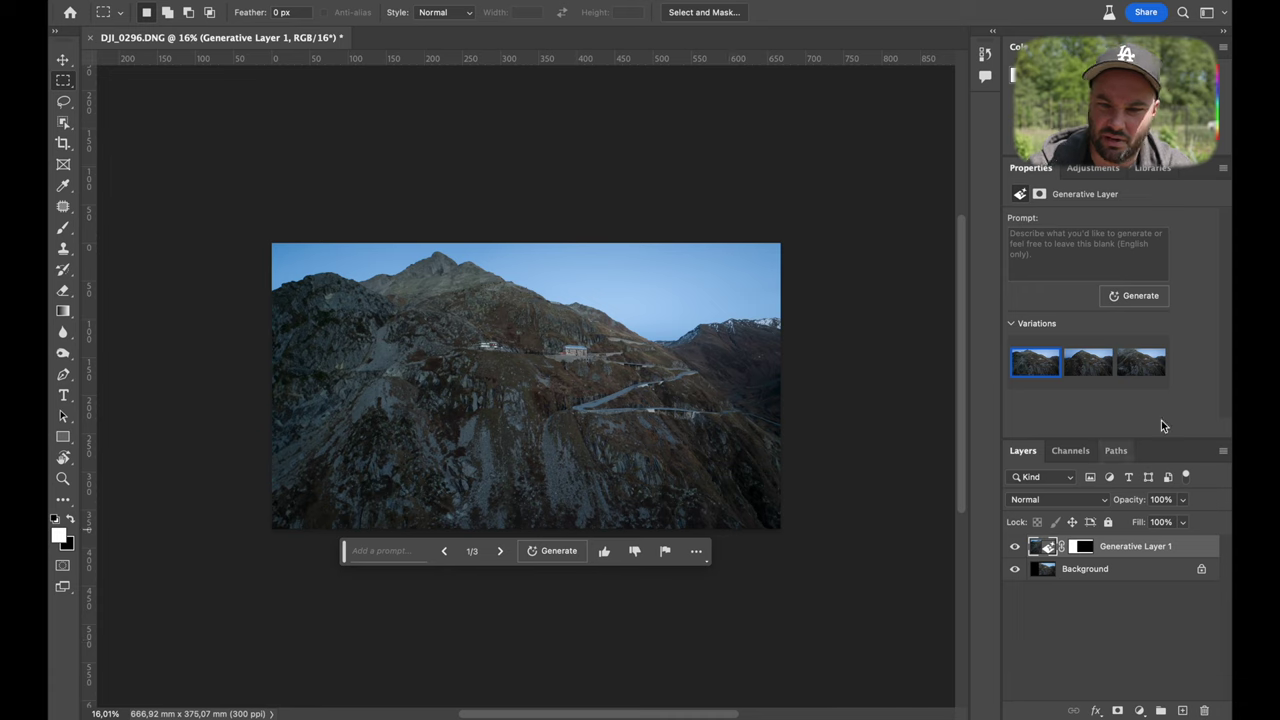
# Compare the generated variations, keep variation 2 and target the Background layer
pyautogui.click(1083, 360)
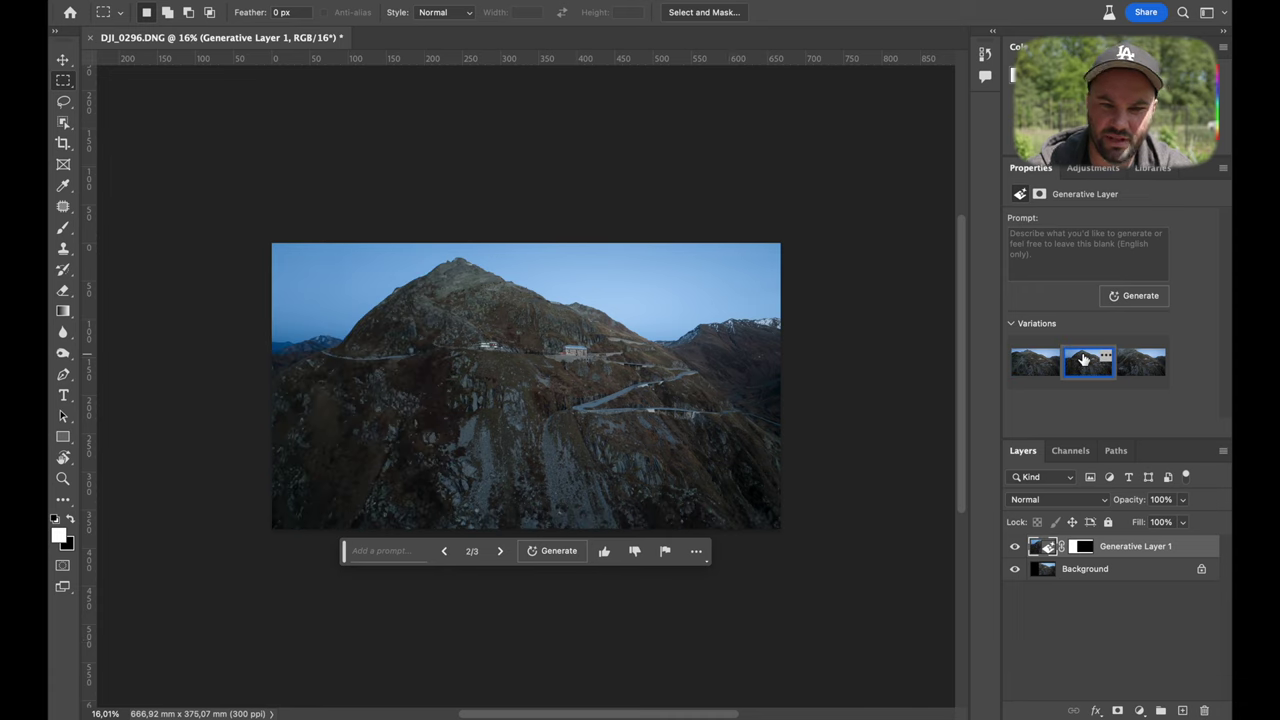
pyautogui.click(1140, 364)
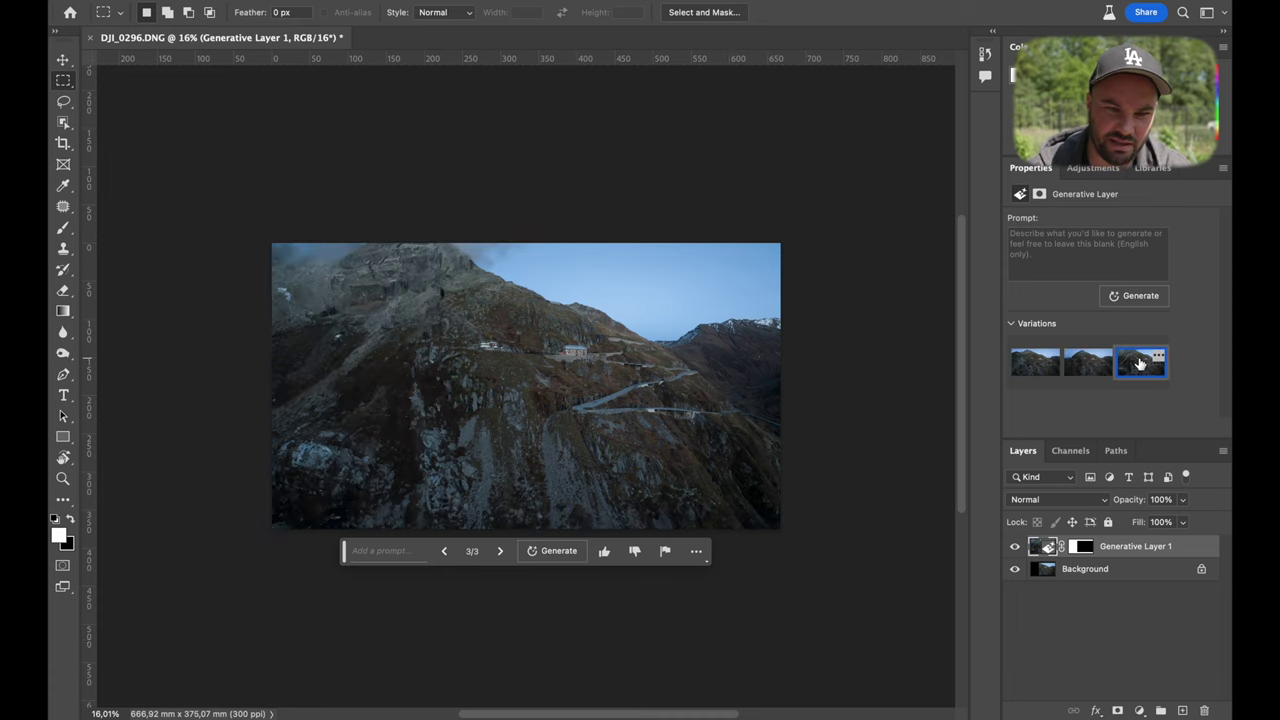
pyautogui.click(1082, 370)
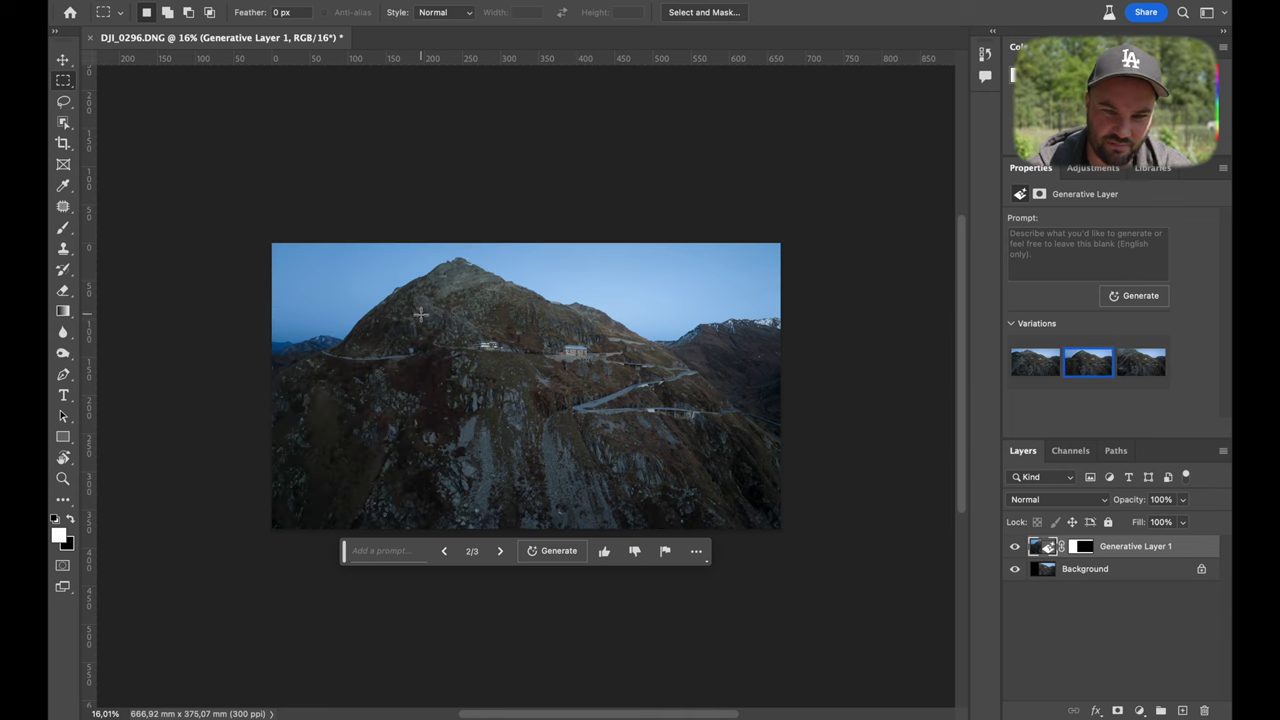
pyautogui.scroll(2, 504, 378)
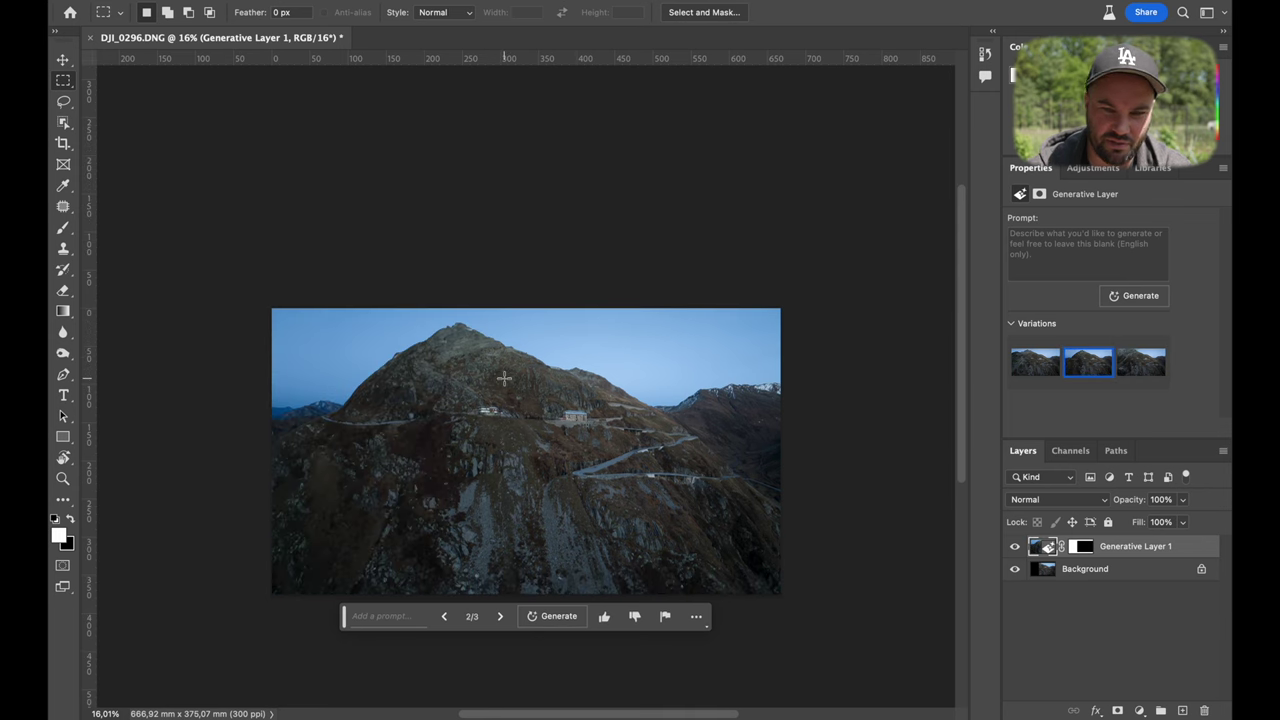
pyautogui.click(1077, 570)
# Marquee the small white building left of the road and erase it with prompt-less Generative Fill
pyautogui.scroll(3, 538, 403)
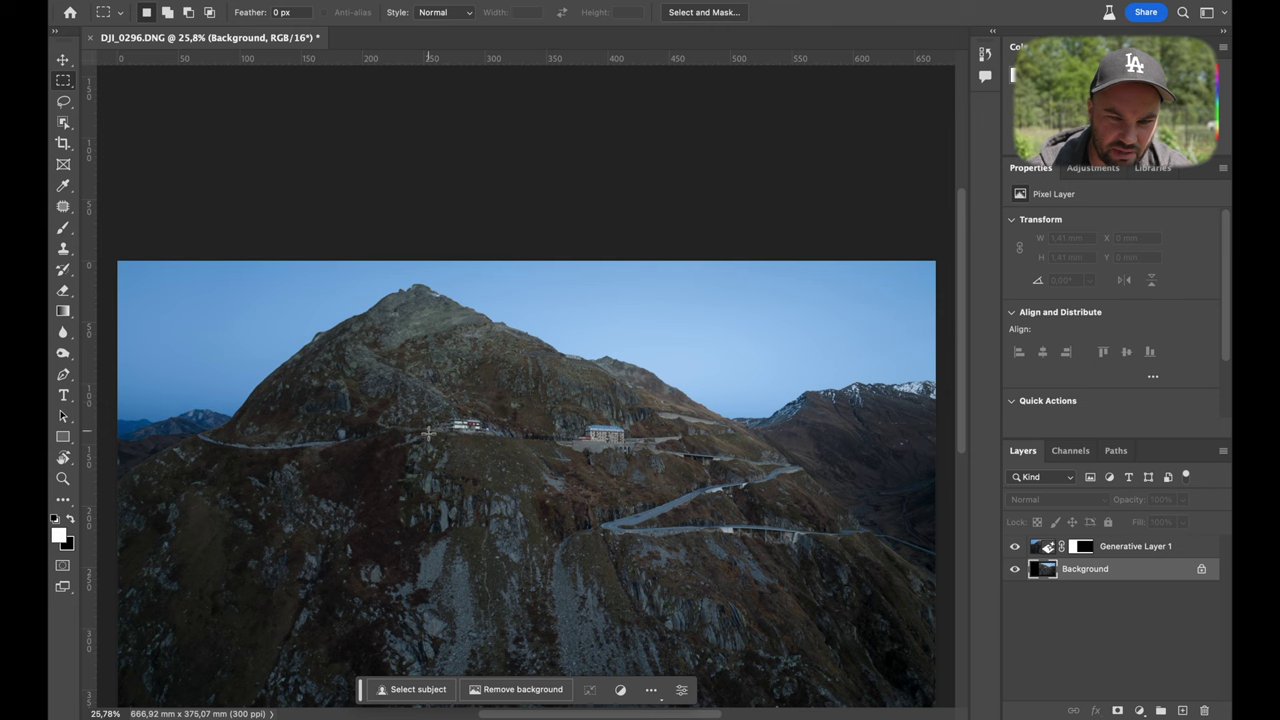
pyautogui.moveTo(418, 435)
pyautogui.mouseDown()
pyautogui.moveTo(525, 416)
pyautogui.moveTo(434, 428)
pyautogui.moveTo(437, 441)
pyautogui.mouseUp()
pyautogui.click(537, 408)
pyautogui.click(362, 468)
pyautogui.click(585, 464)
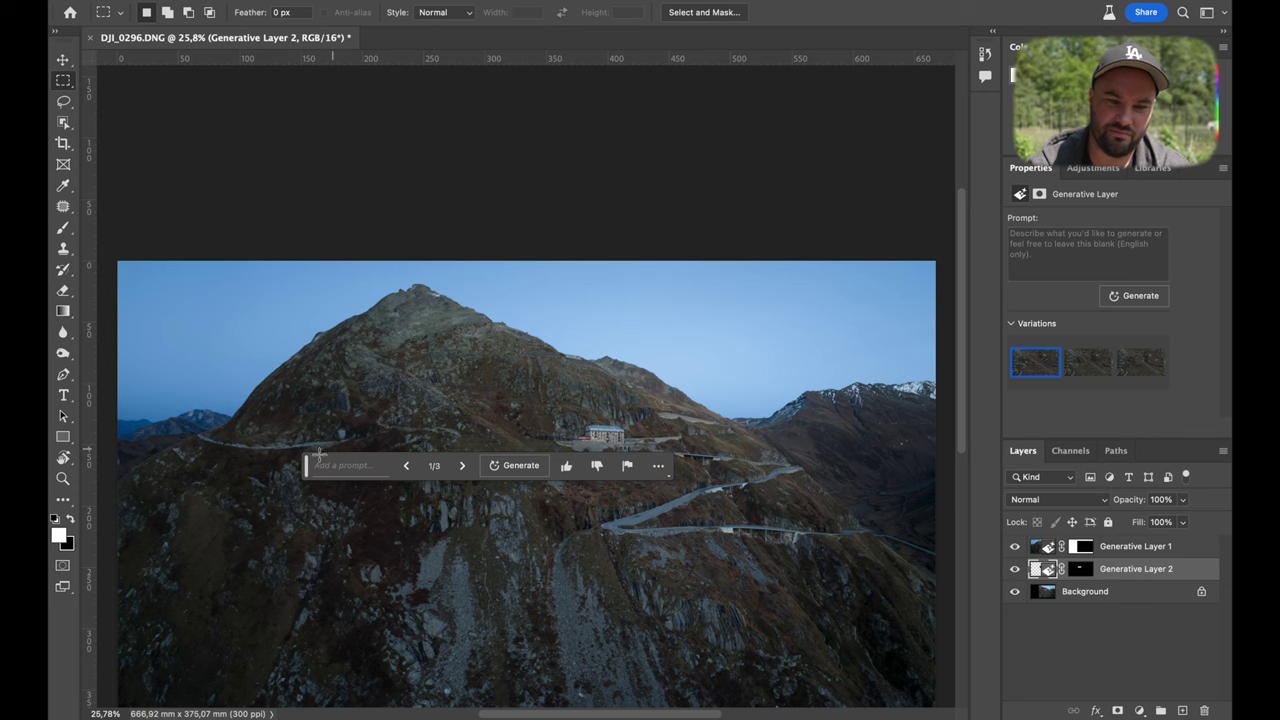
pyautogui.moveTo(311, 460); pyautogui.dragTo(343, 151)
pyautogui.scroll(-3, 402, 316)
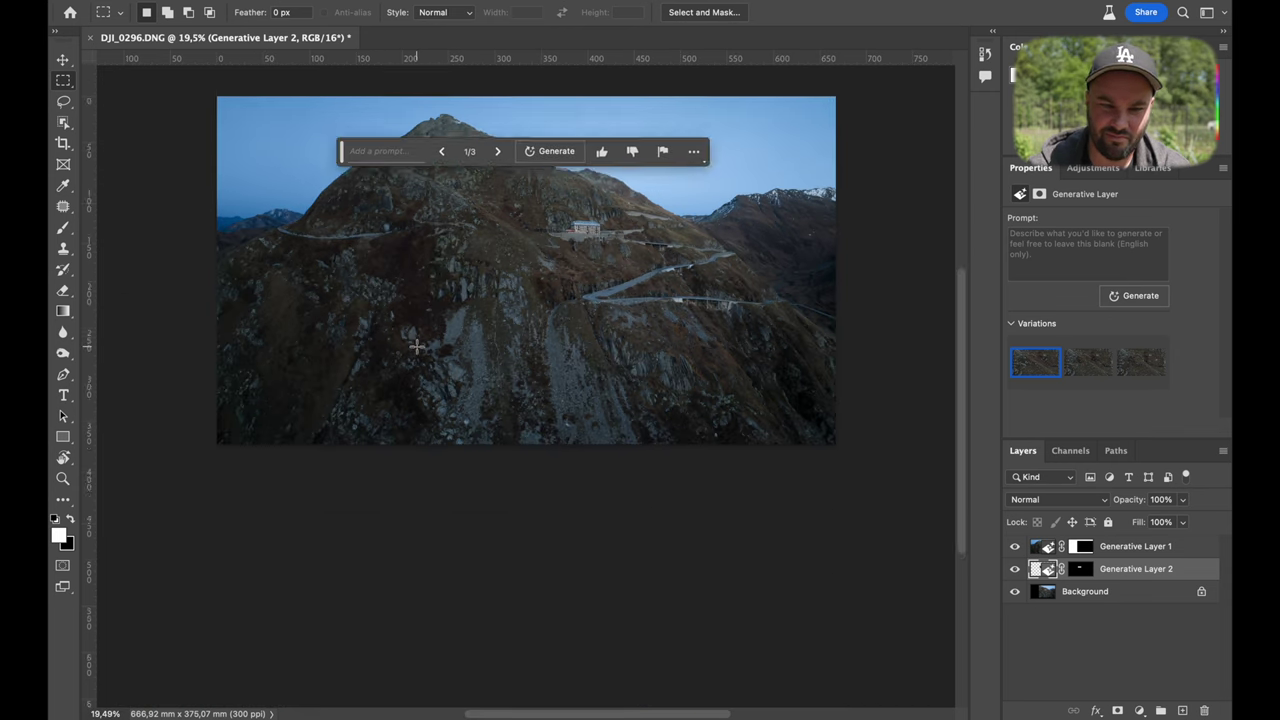
pyautogui.scroll(2, 416, 346)
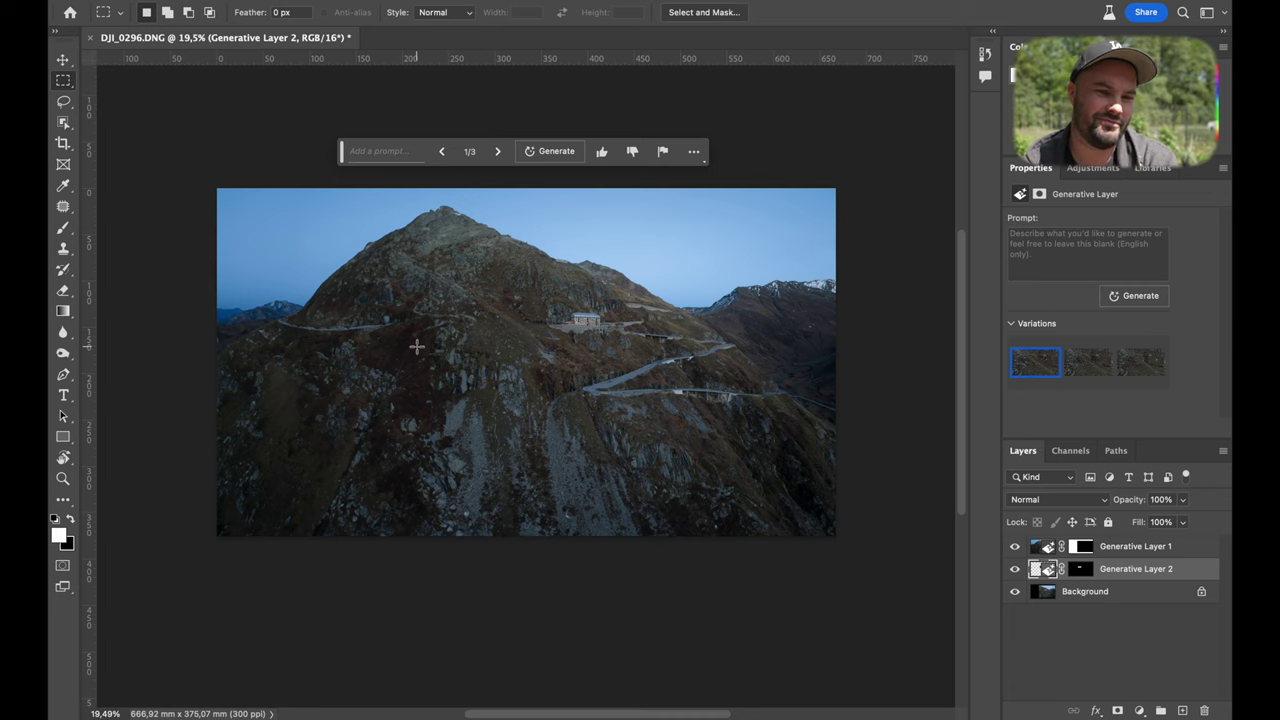
# Close the mountain photo without saving and open DJI_0095.JPG
pyautogui.click(91, 38)
pyautogui.click(688, 284)
pyautogui.click(87, 138)
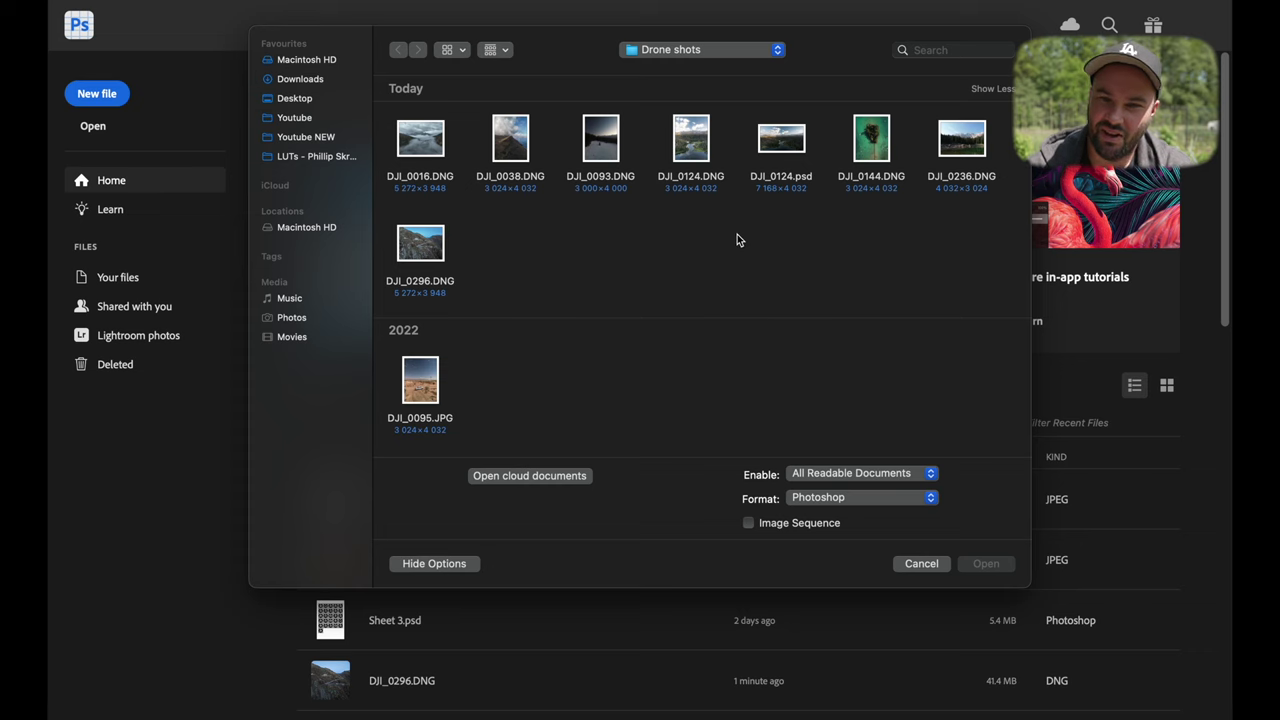
pyautogui.doubleClick(420, 380)
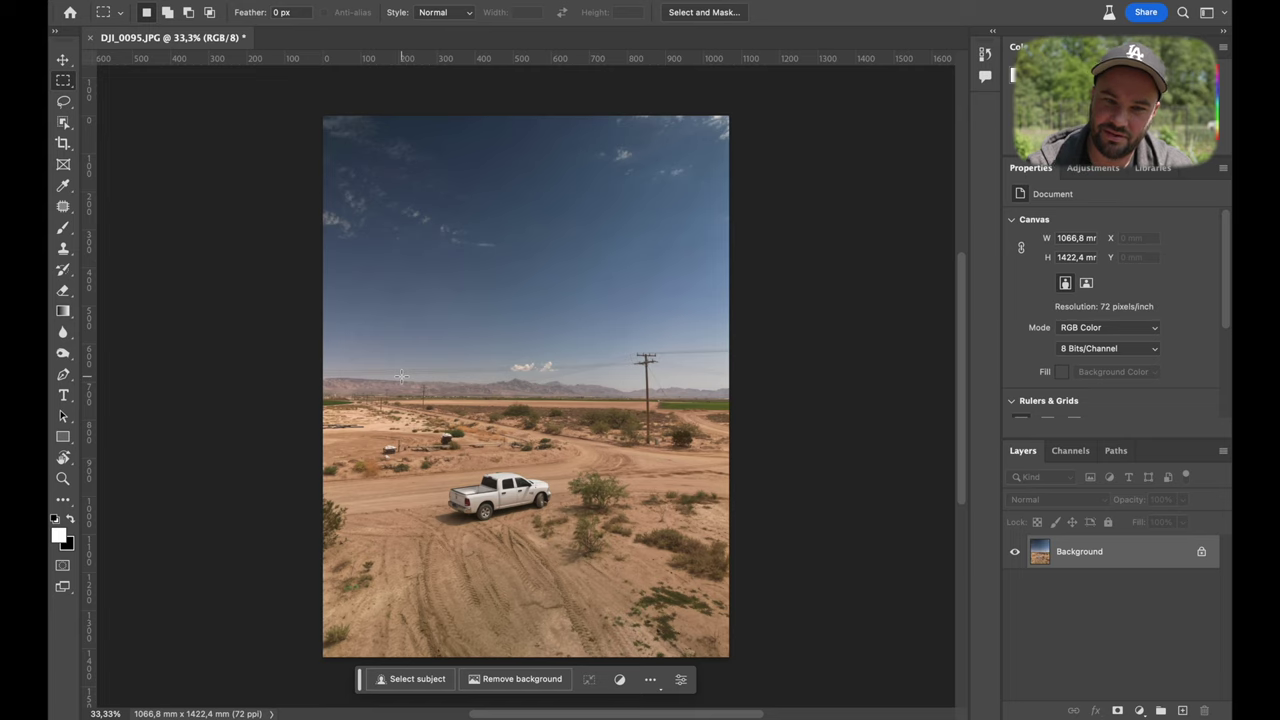
# Extend the desert photo on both sides with a 16:9 crop
pyautogui.scroll(-5, 559, 253)
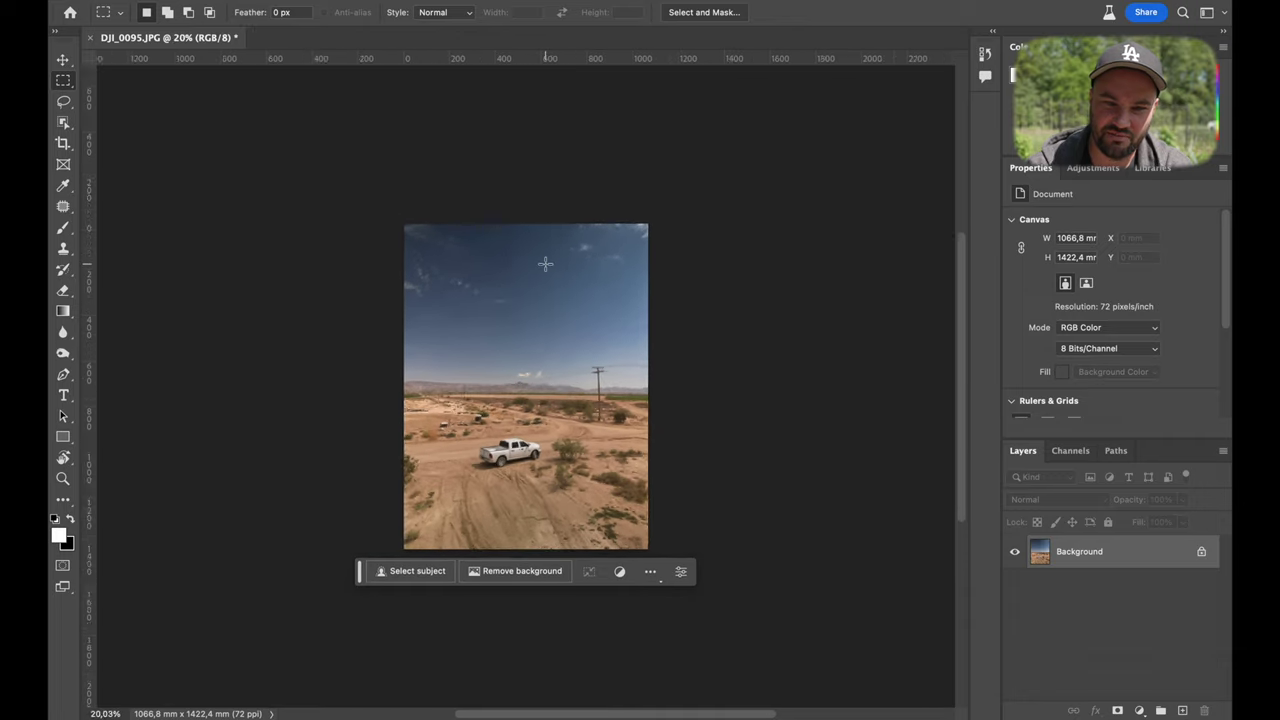
pyautogui.click(62, 145)
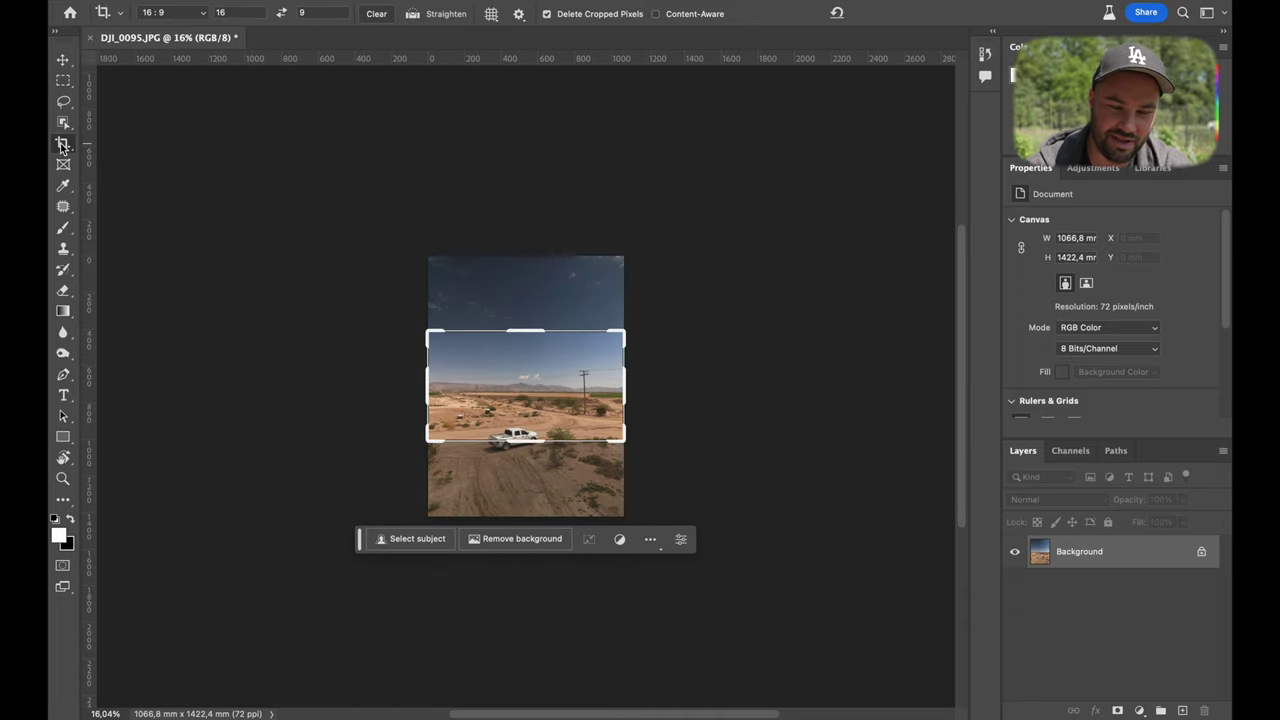
pyautogui.moveTo(430, 386); pyautogui.dragTo(355, 385)
pyautogui.moveTo(703, 381); pyautogui.dragTo(757, 381)
pyautogui.moveTo(513, 400); pyautogui.dragTo(497, 399)
pyautogui.click(891, 13)
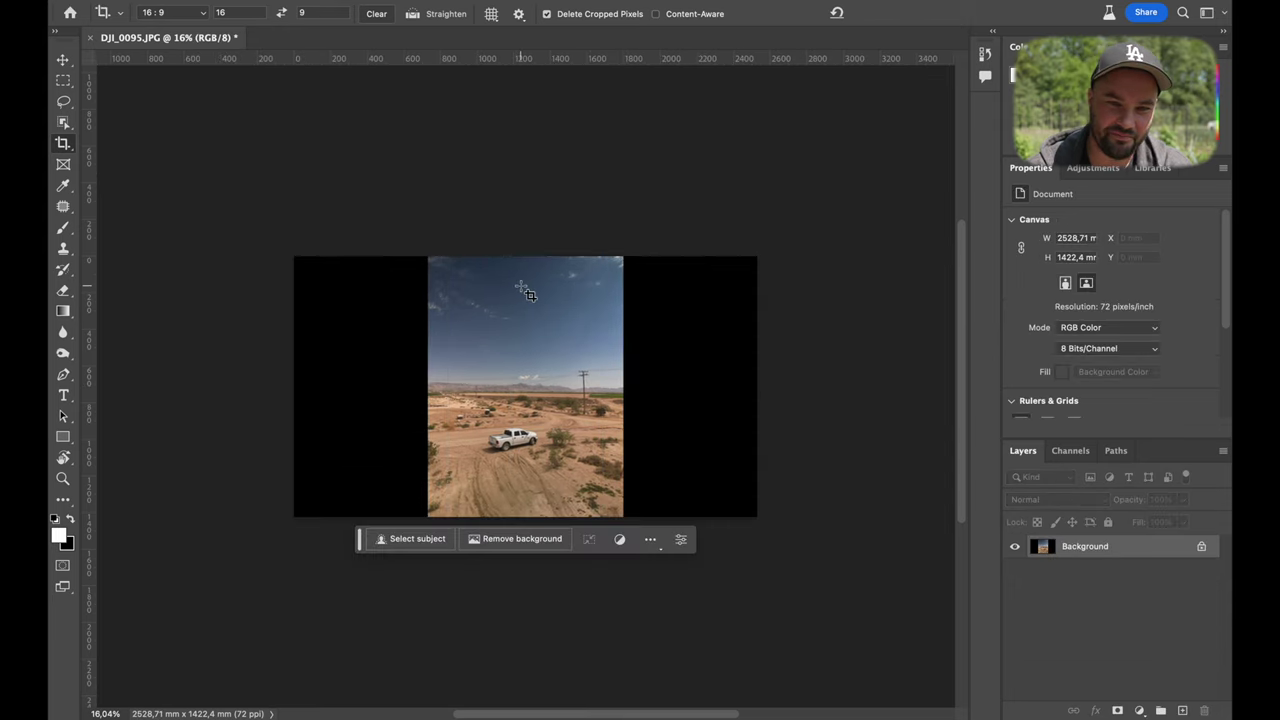
pyautogui.click(63, 80)
# Select the empty left and right strips and generate fill for them without a prompt
pyautogui.moveTo(265, 240); pyautogui.dragTo(427, 532)
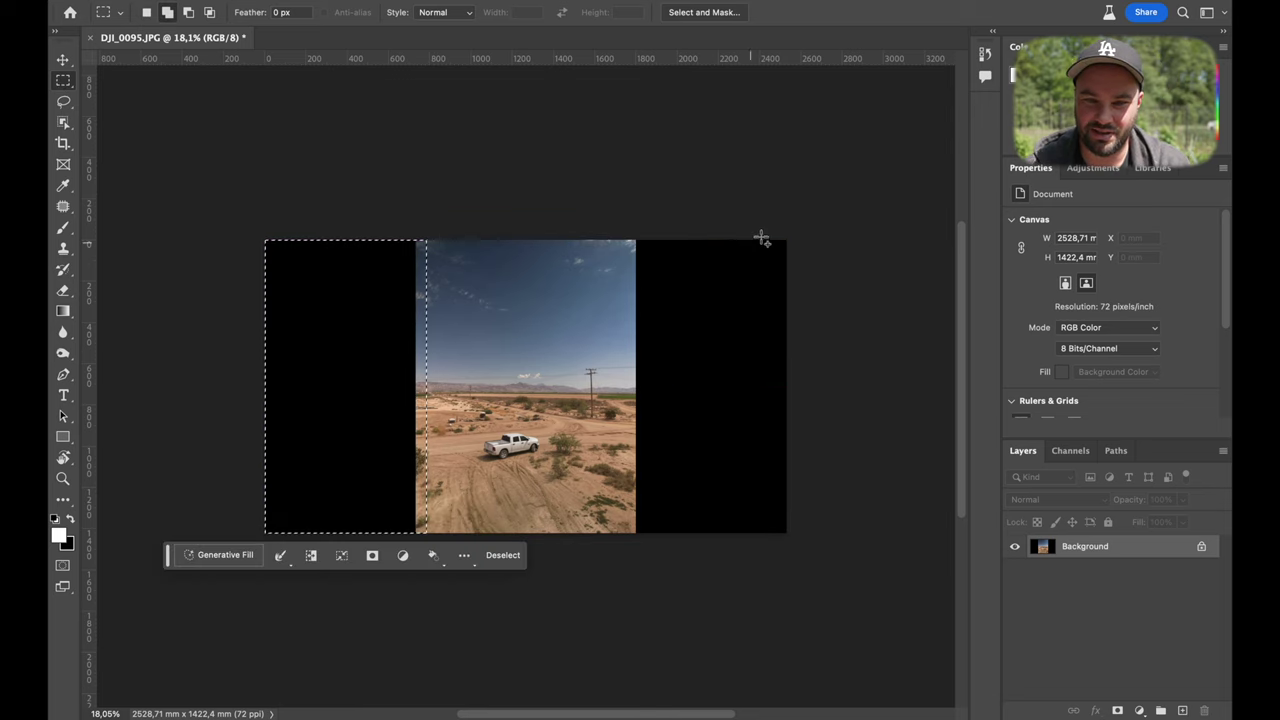
pyautogui.moveTo(786, 240); pyautogui.dragTo(733, 294)
pyautogui.moveTo(663, 442); pyautogui.dragTo(628, 590)
pyautogui.click(400, 555)
pyautogui.click(618, 556)
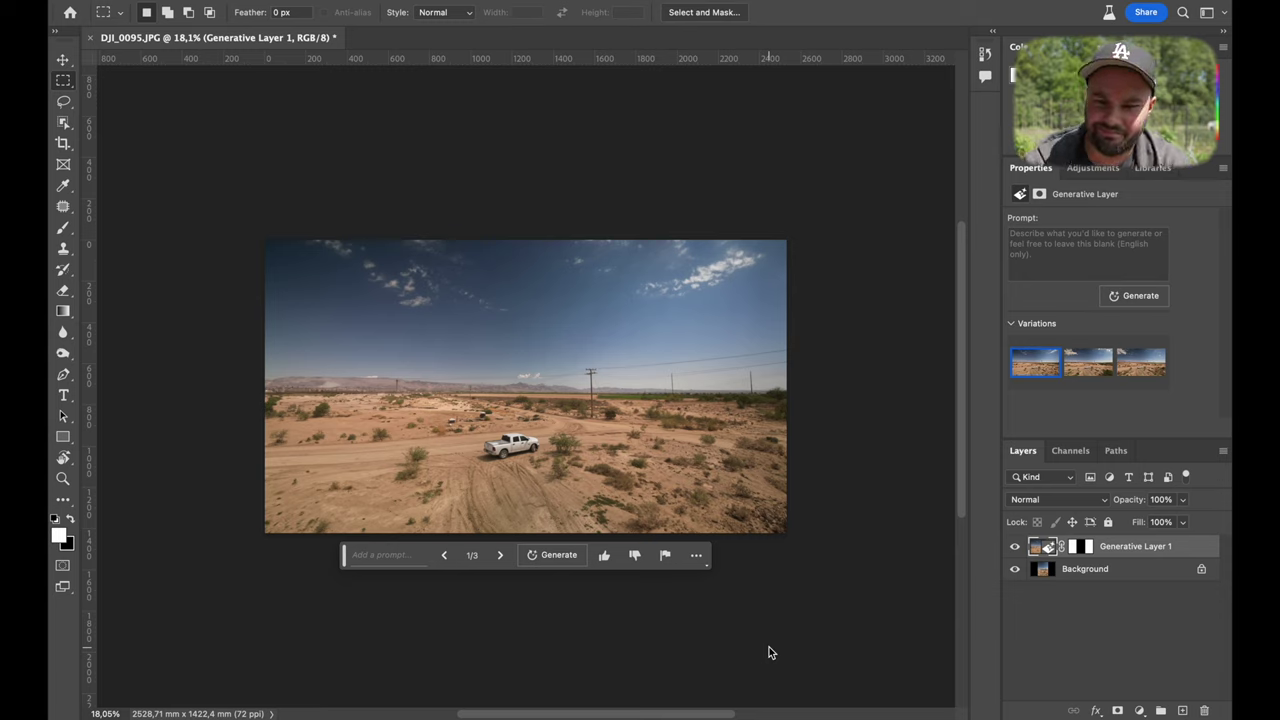
# Compare the three side-fill variations and settle on variation 1
pyautogui.click(1087, 368)
pyautogui.click(1136, 370)
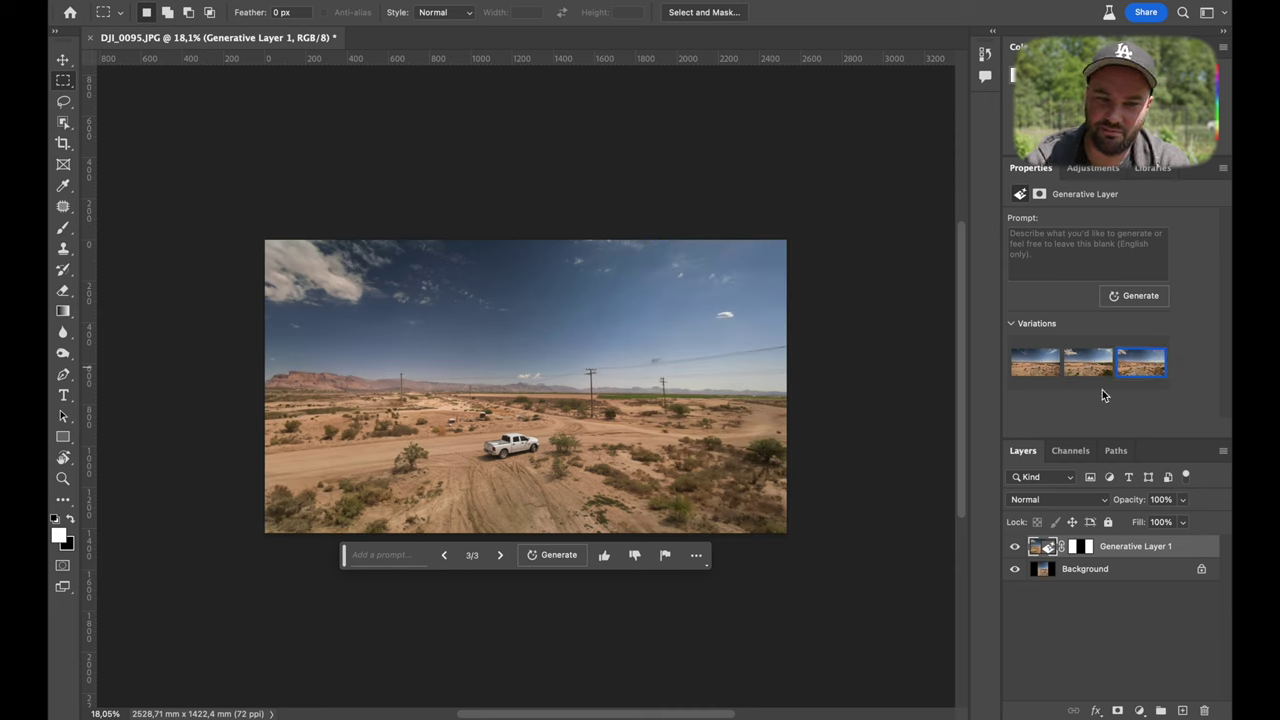
pyautogui.click(1085, 368)
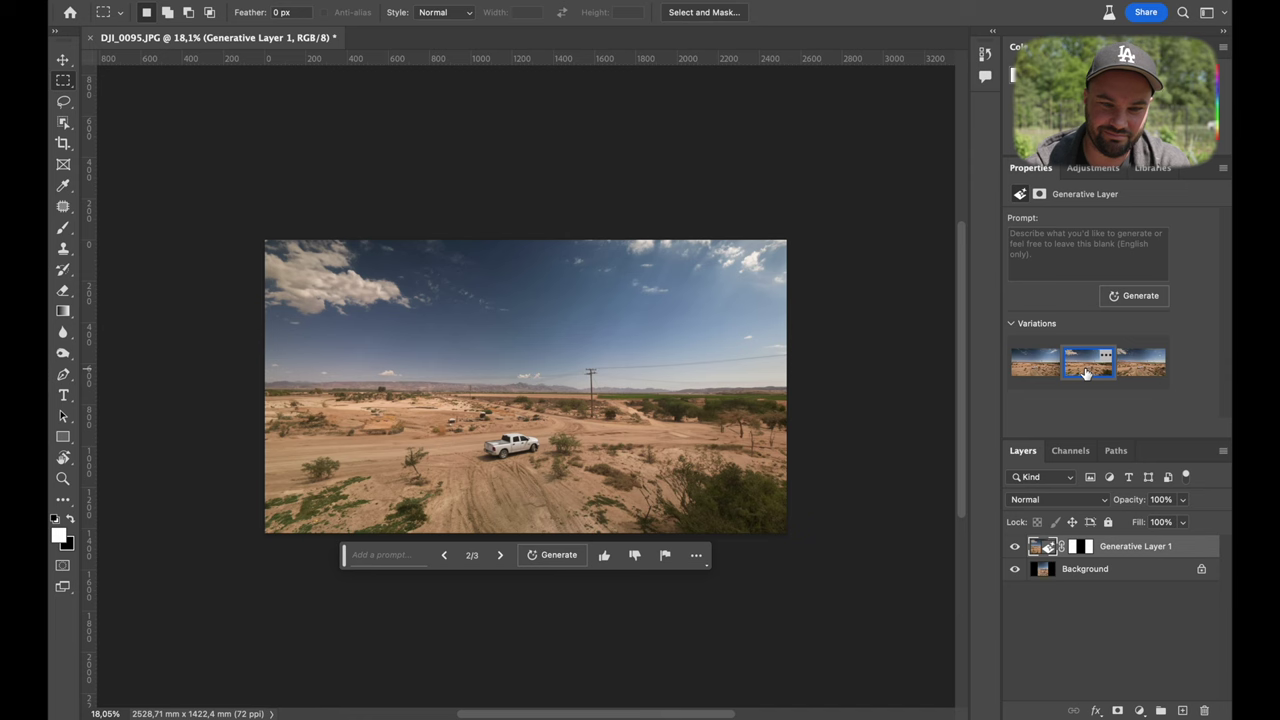
pyautogui.click(1140, 366)
pyautogui.scroll(3, 583, 453)
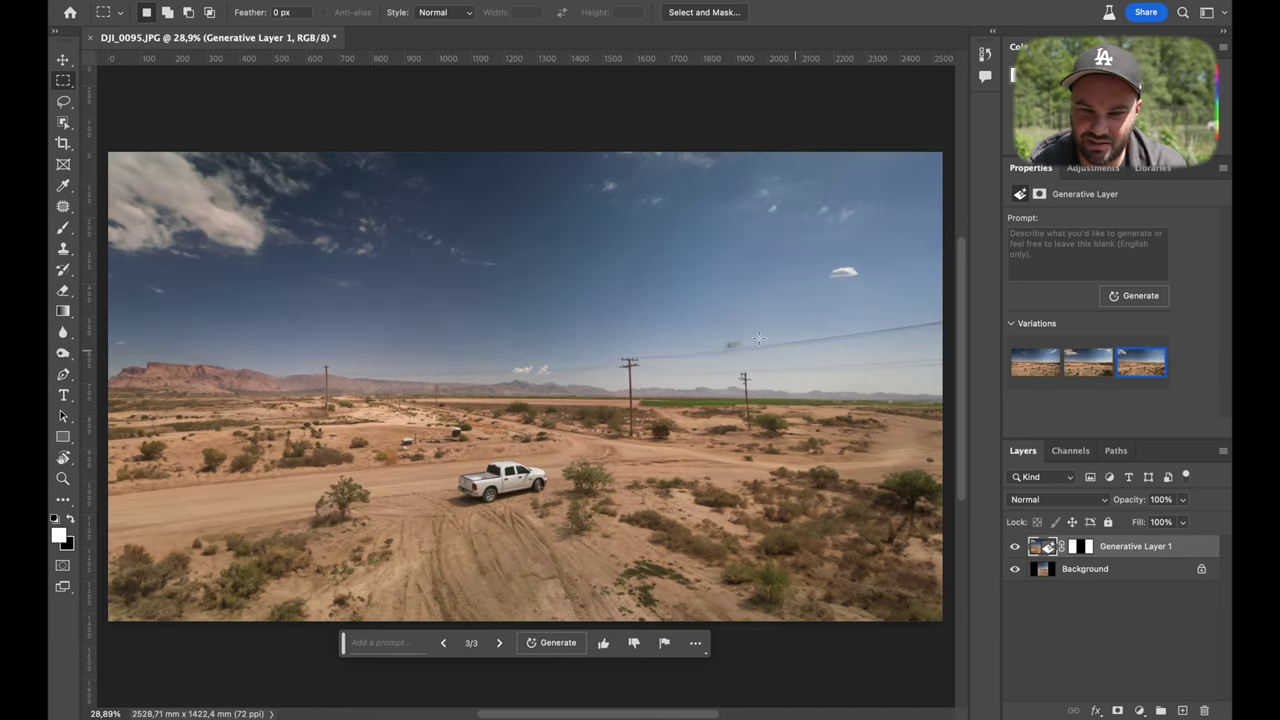
pyautogui.click(1088, 378)
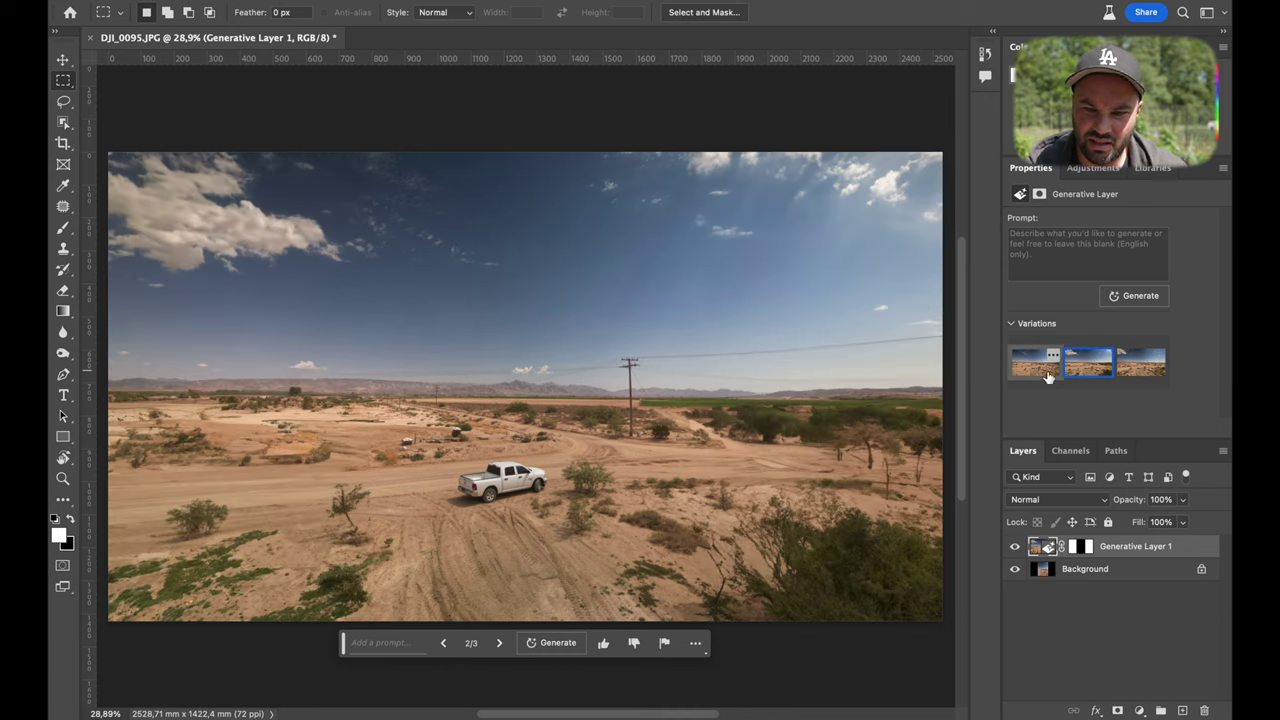
pyautogui.click(1039, 372)
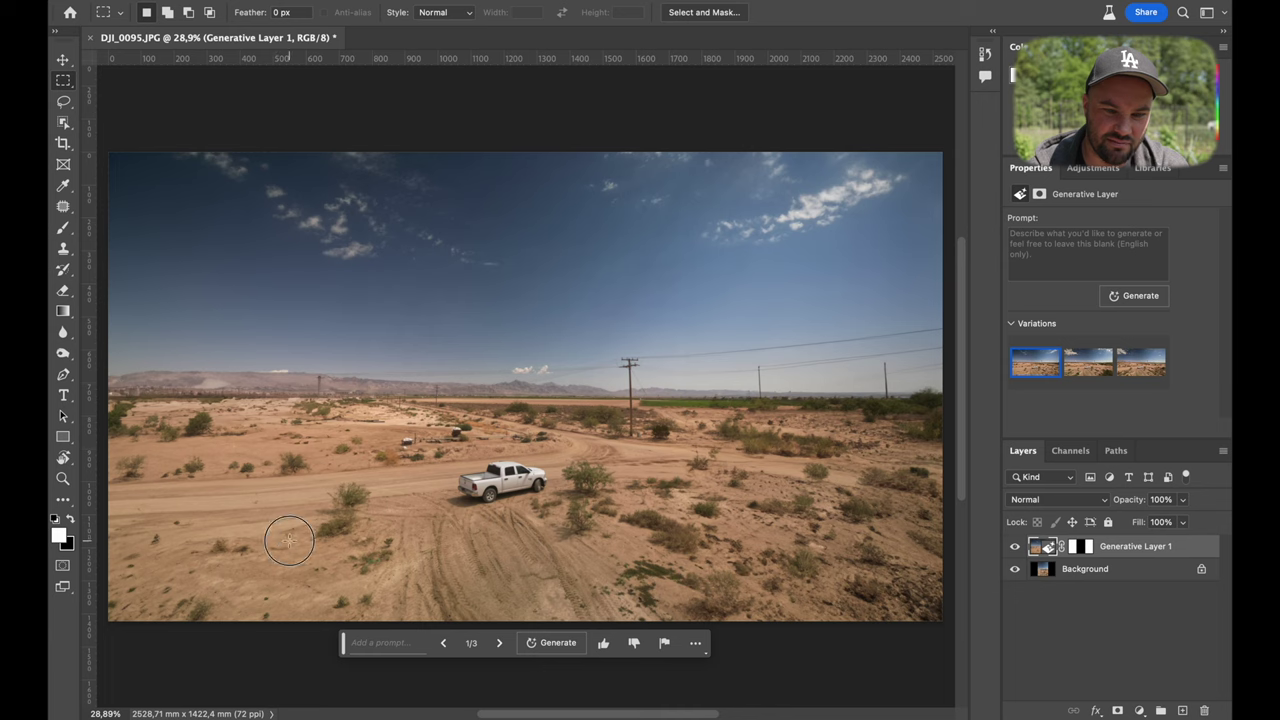
# Select the ground left of the white truck, generate 'ford f150 black', and keep variation 3
pyautogui.moveTo(290, 541); pyautogui.dragTo(437, 483)
pyautogui.click(253, 569)
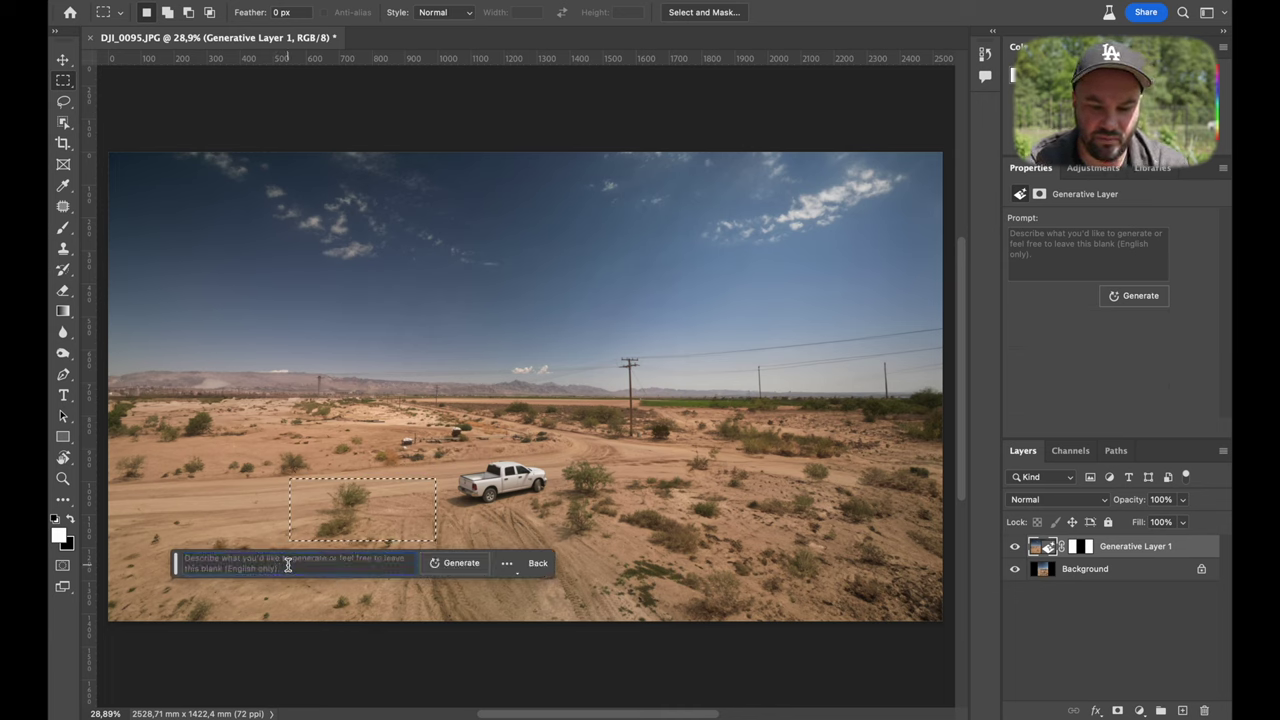
pyautogui.write('ford f150 black')
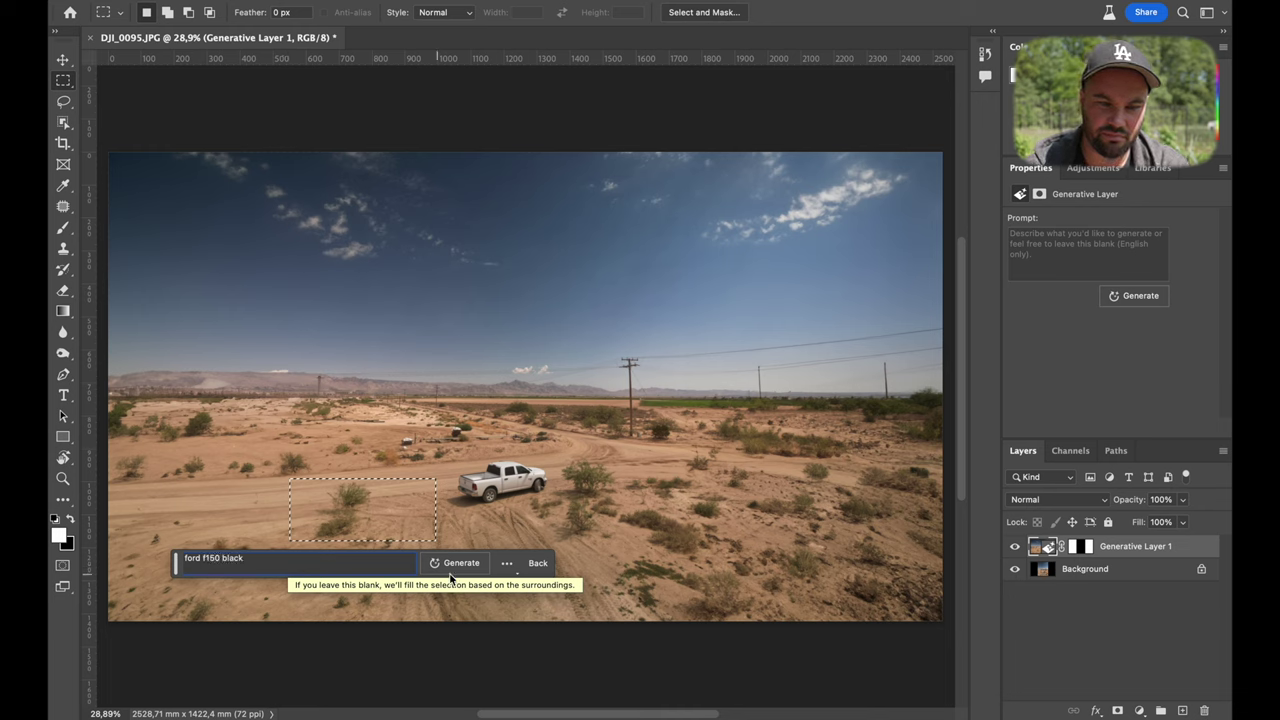
pyautogui.click(456, 570)
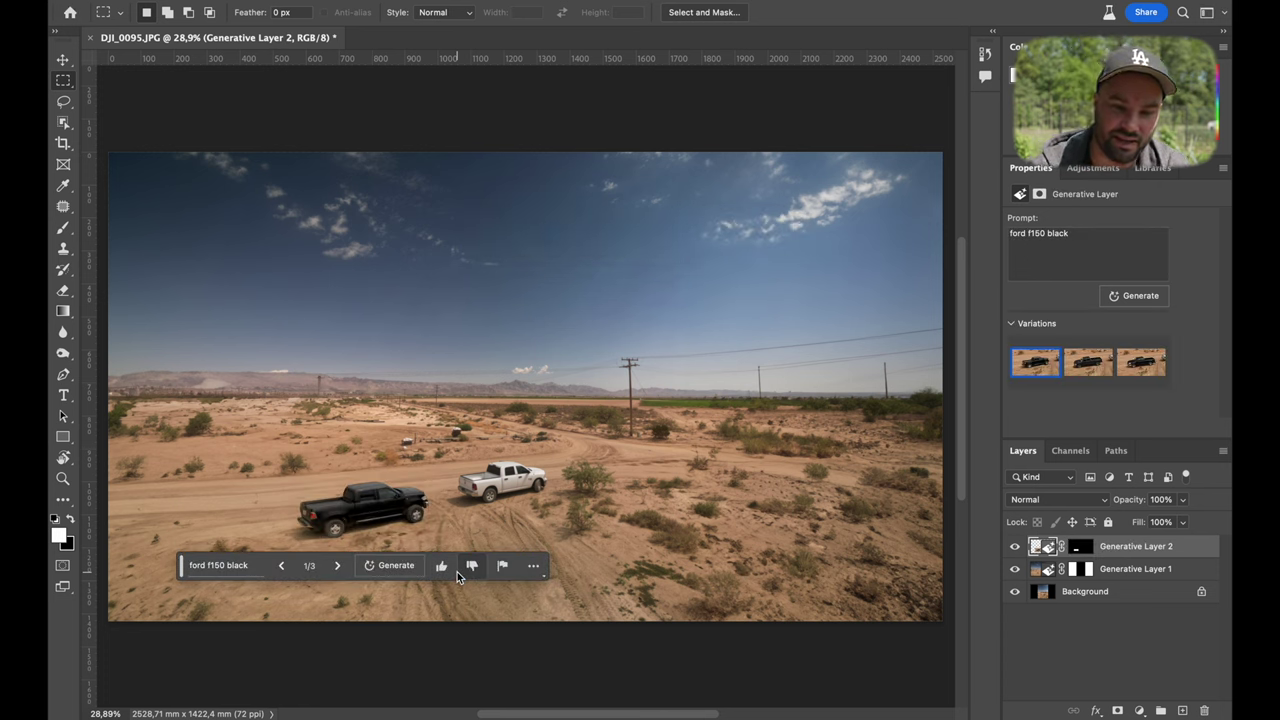
pyautogui.click(1090, 366)
pyautogui.click(1141, 368)
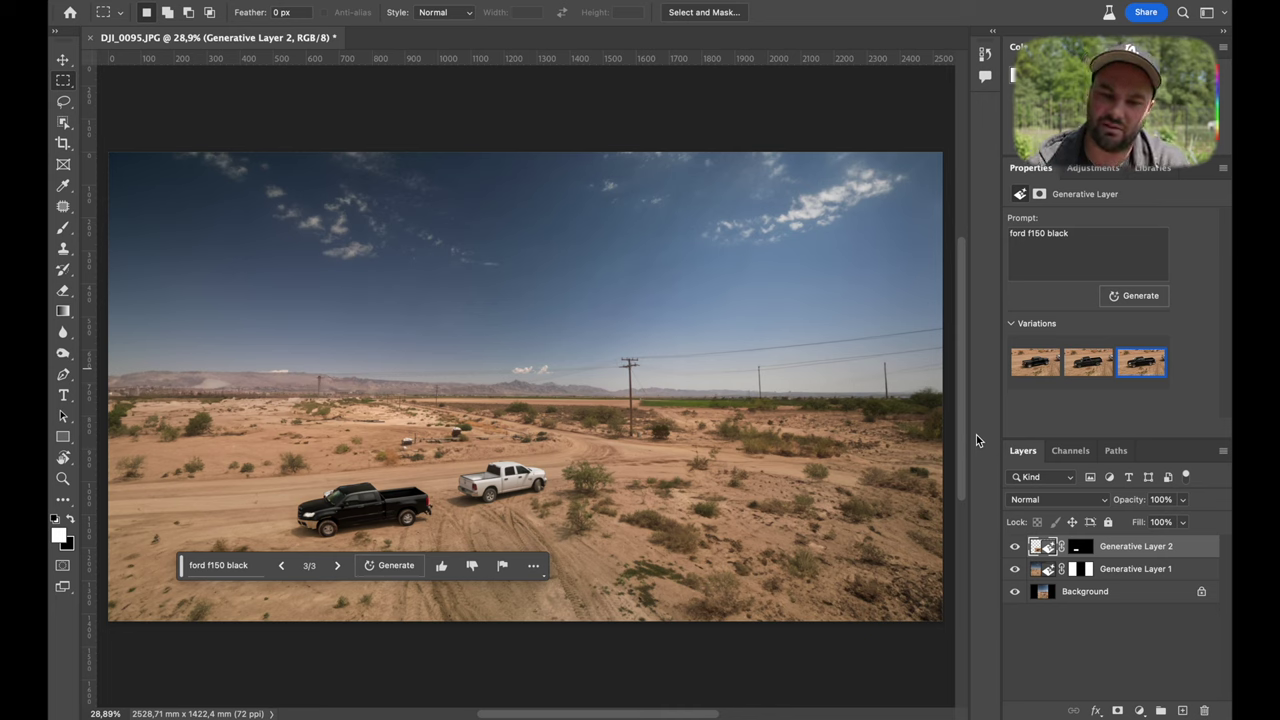
# Marquee the horizon near the power pole, generate a combine harvester, and keep variation 1
pyautogui.moveTo(557, 404); pyautogui.dragTo(615, 394)
pyautogui.click(452, 430)
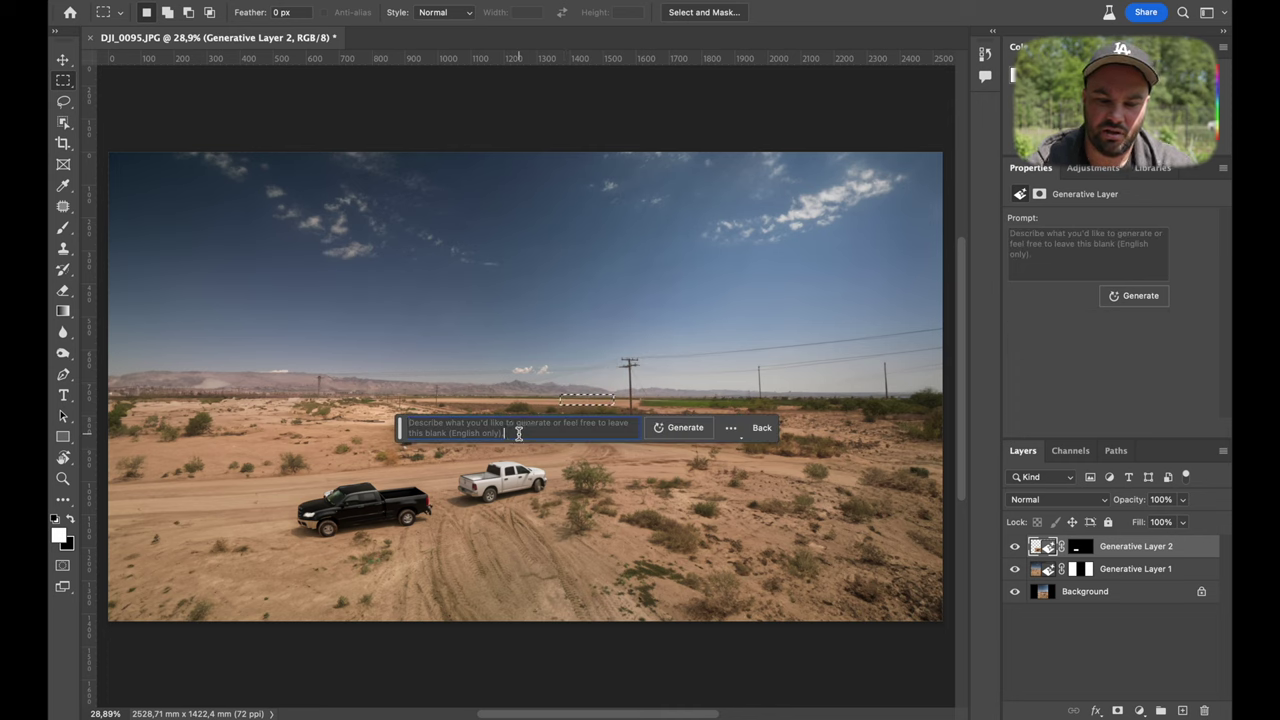
pyautogui.write('combine hardbest')
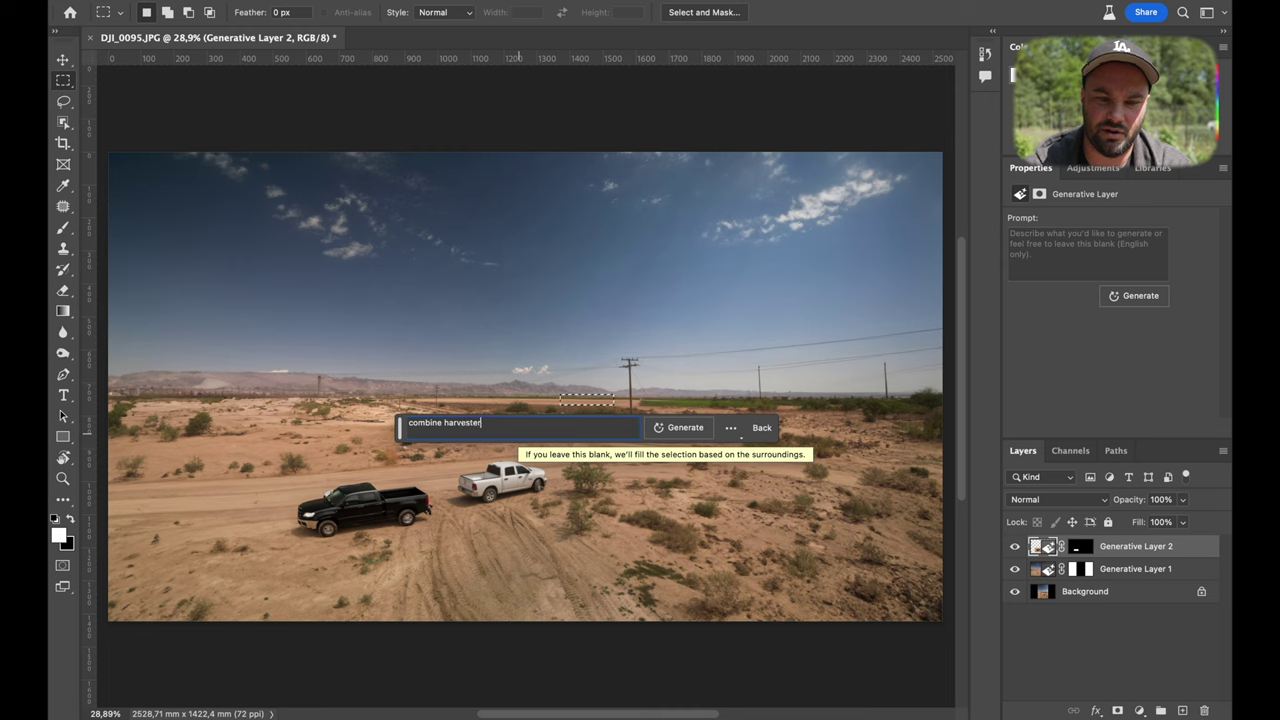
pyautogui.write('er')
pyautogui.click(685, 427)
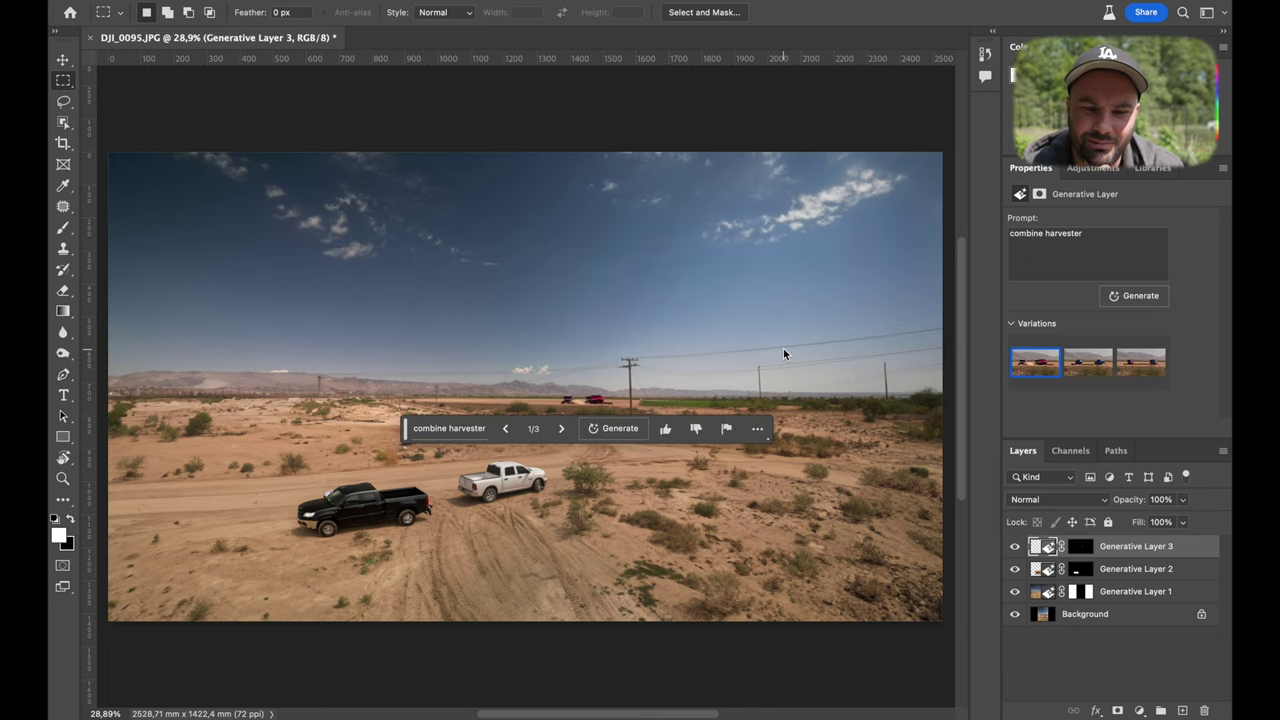
pyautogui.click(1086, 366)
pyautogui.click(1142, 376)
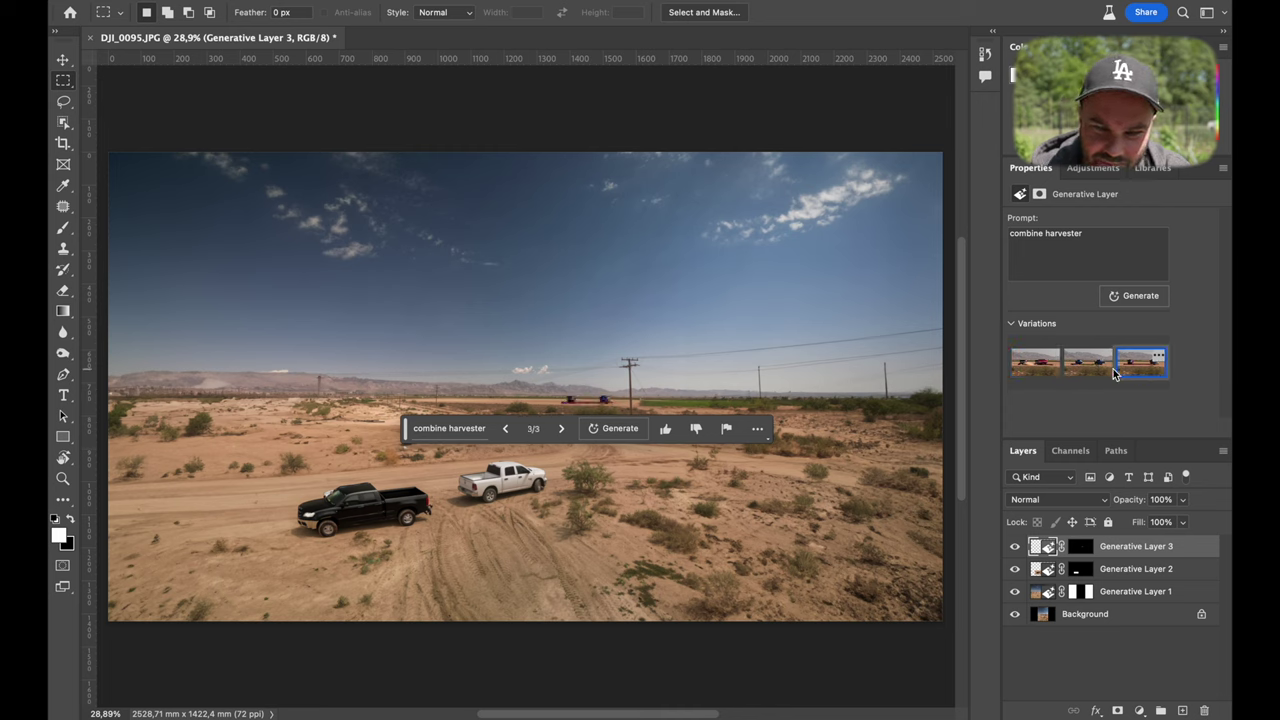
pyautogui.click(1035, 364)
pyautogui.moveTo(405, 429); pyautogui.dragTo(403, 103)
pyautogui.scroll(-3, 437, 321)
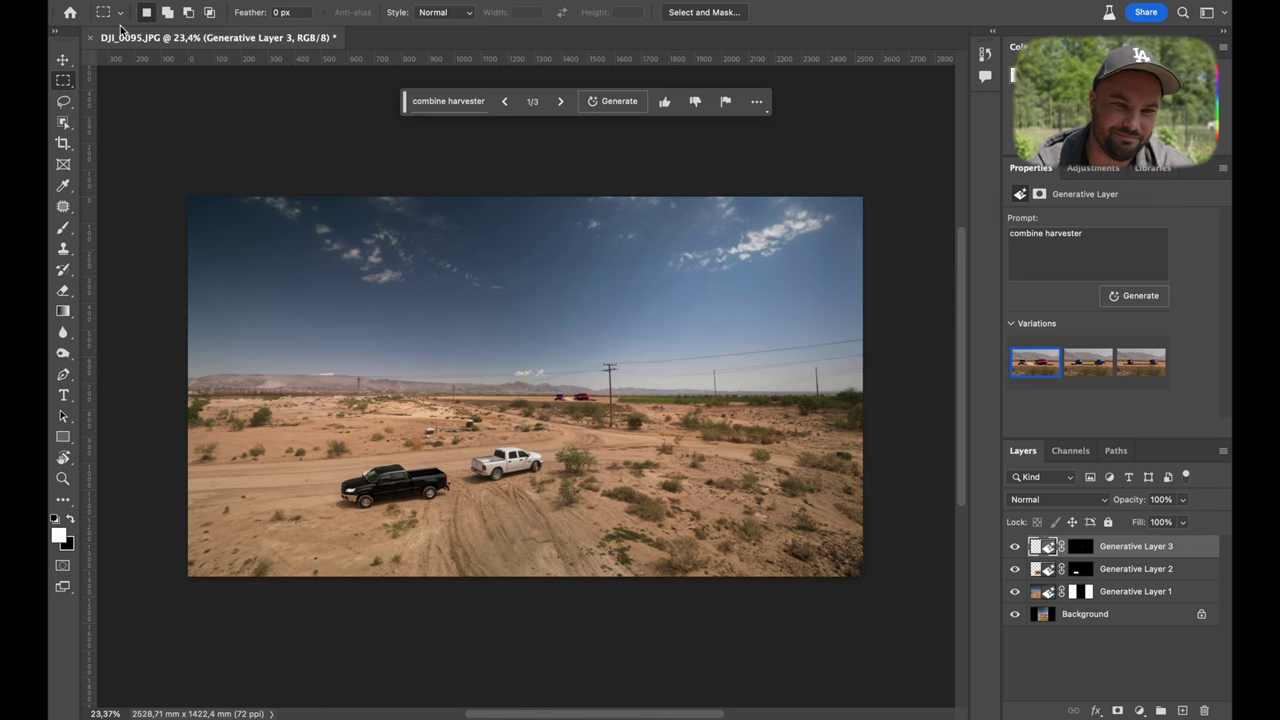
# Close the desert photo without saving and open DJI_0236.DNG through Camera Raw
pyautogui.click(89, 37)
pyautogui.click(645, 282)
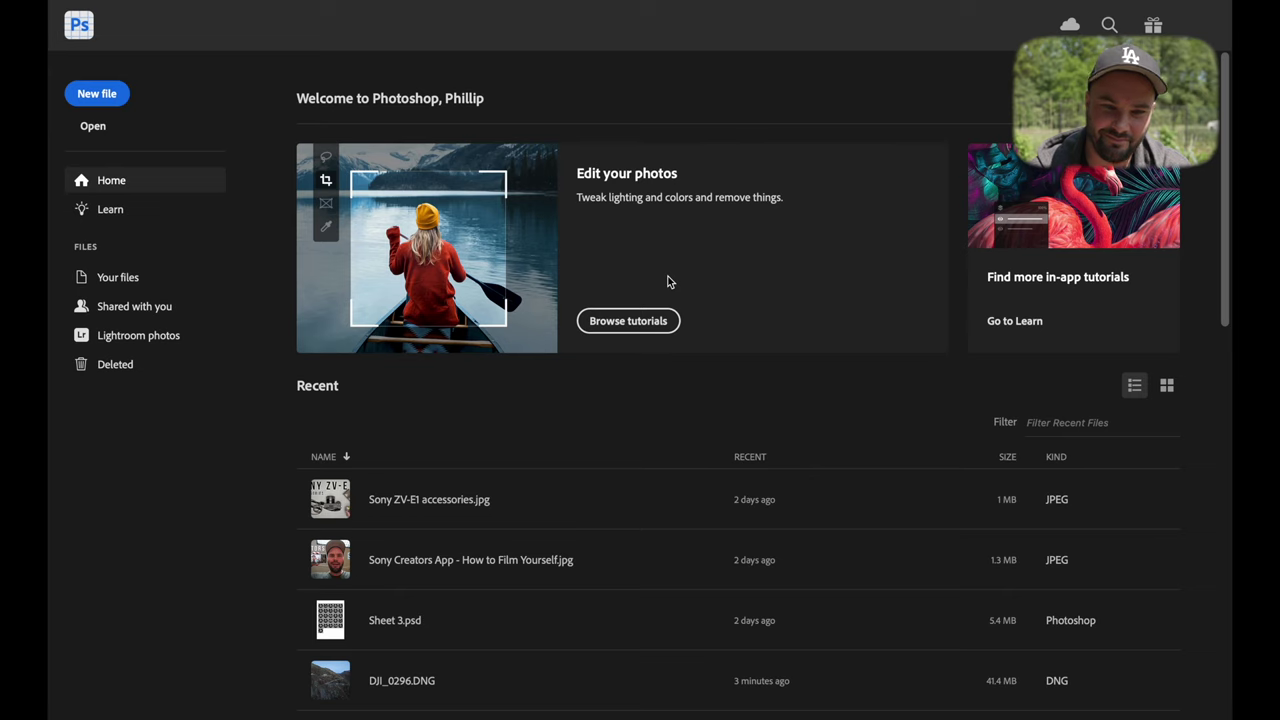
pyautogui.click(92, 127)
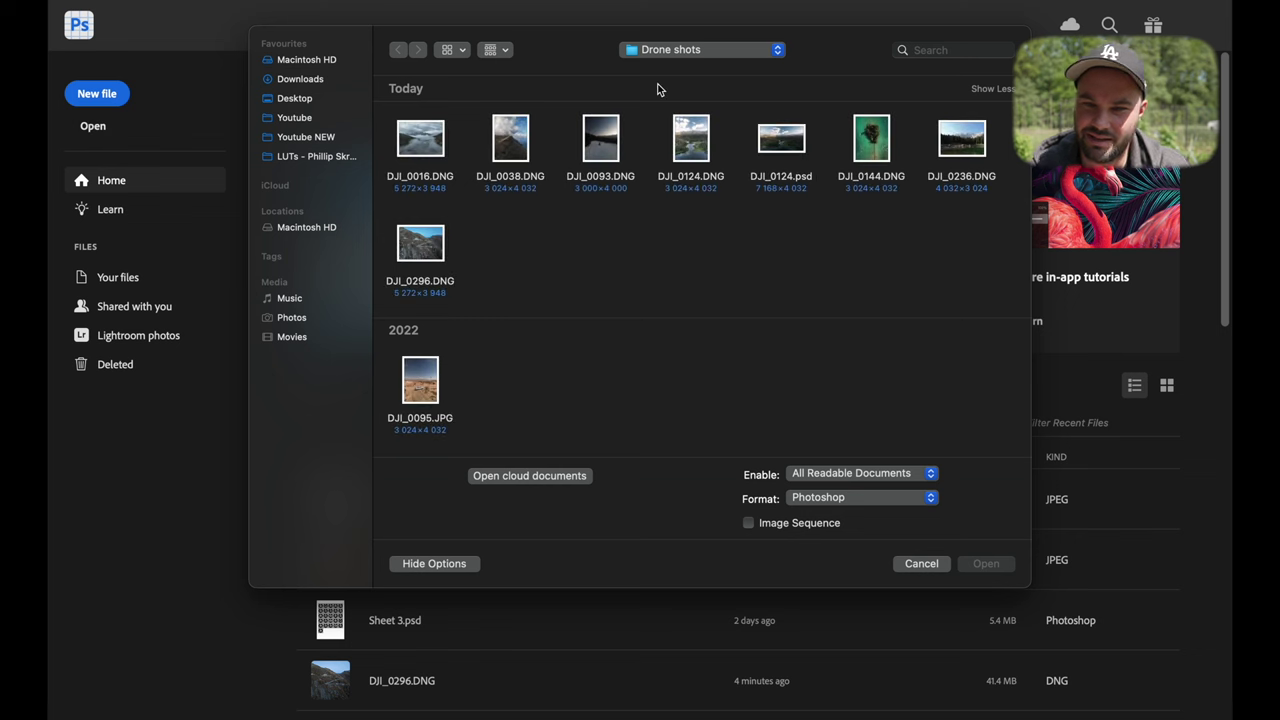
pyautogui.doubleClick(974, 145)
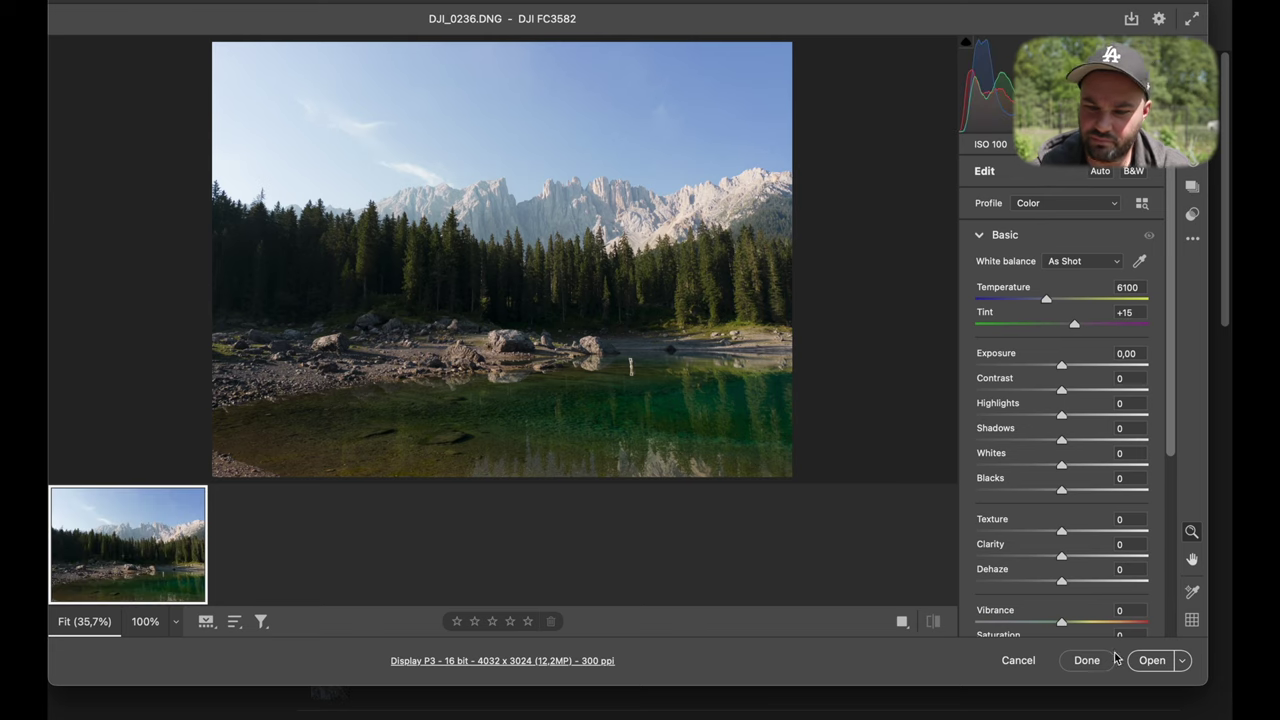
pyautogui.click(1150, 660)
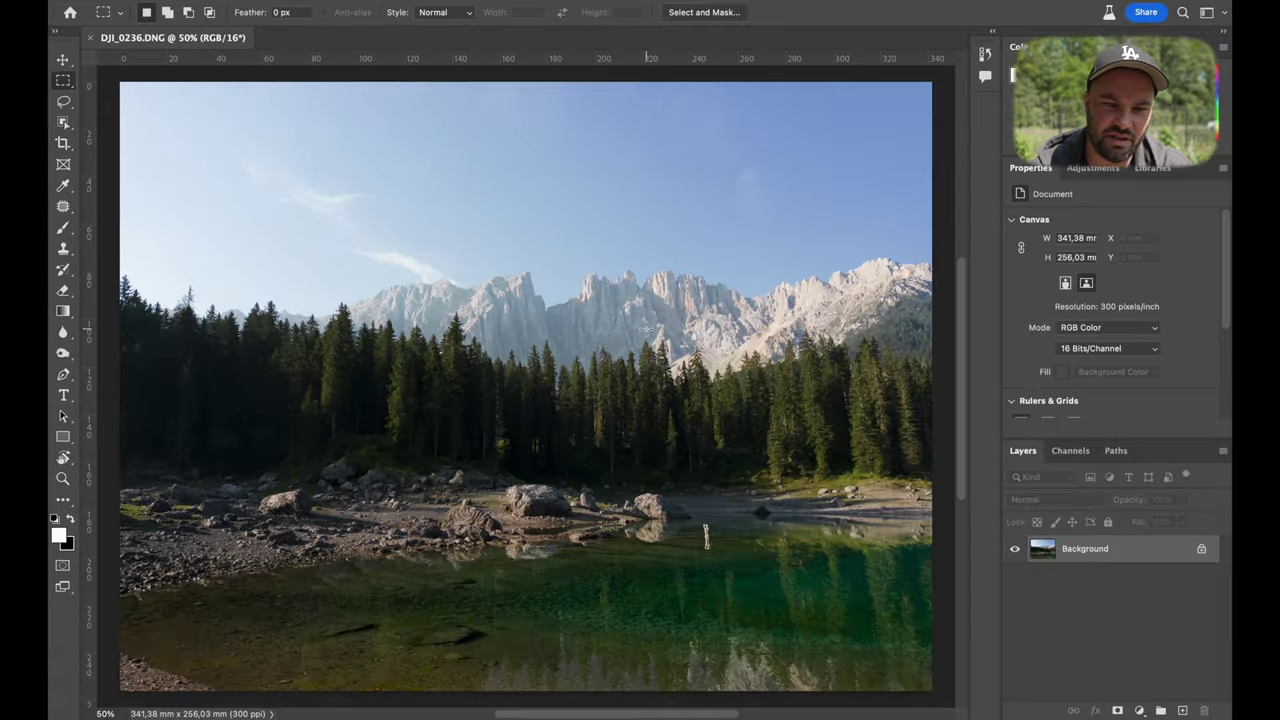
# Marquee the small figure in the lake and remove it with prompt-less Generative Fill
pyautogui.moveTo(697, 518); pyautogui.dragTo(718, 562)
pyautogui.click(600, 584)
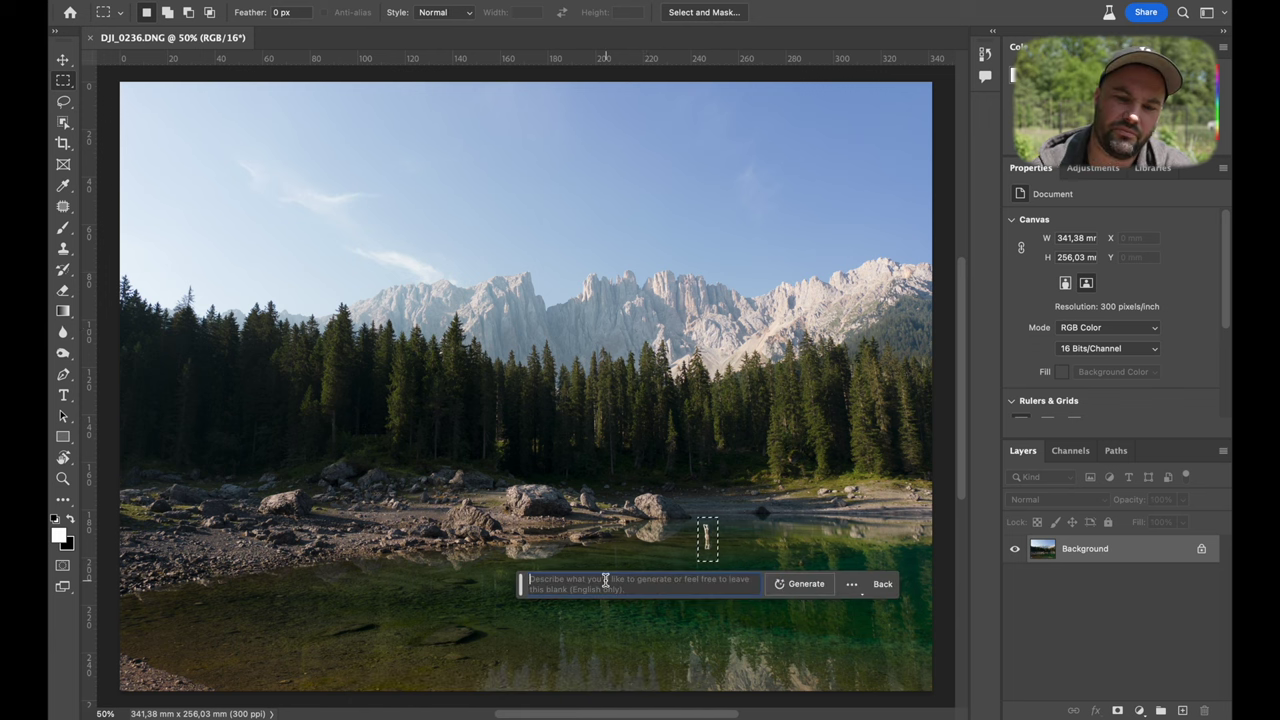
pyautogui.click(805, 584)
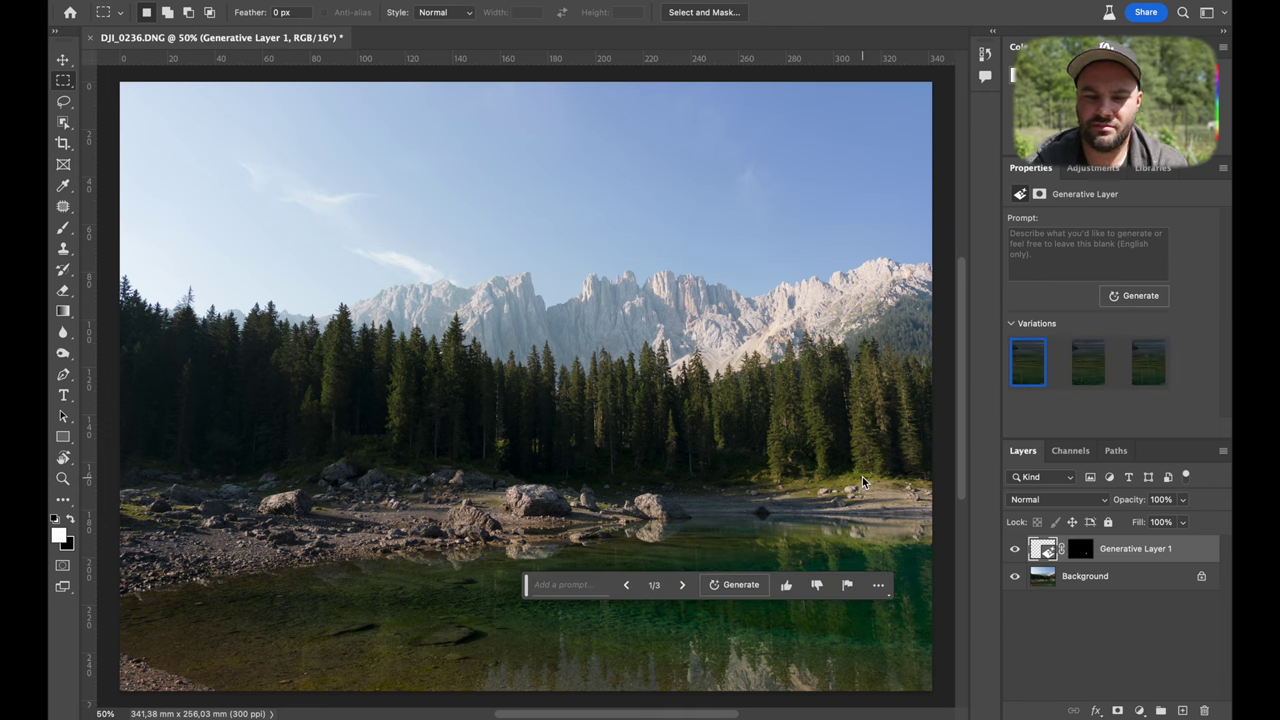
pyautogui.scroll(-5, 621, 449)
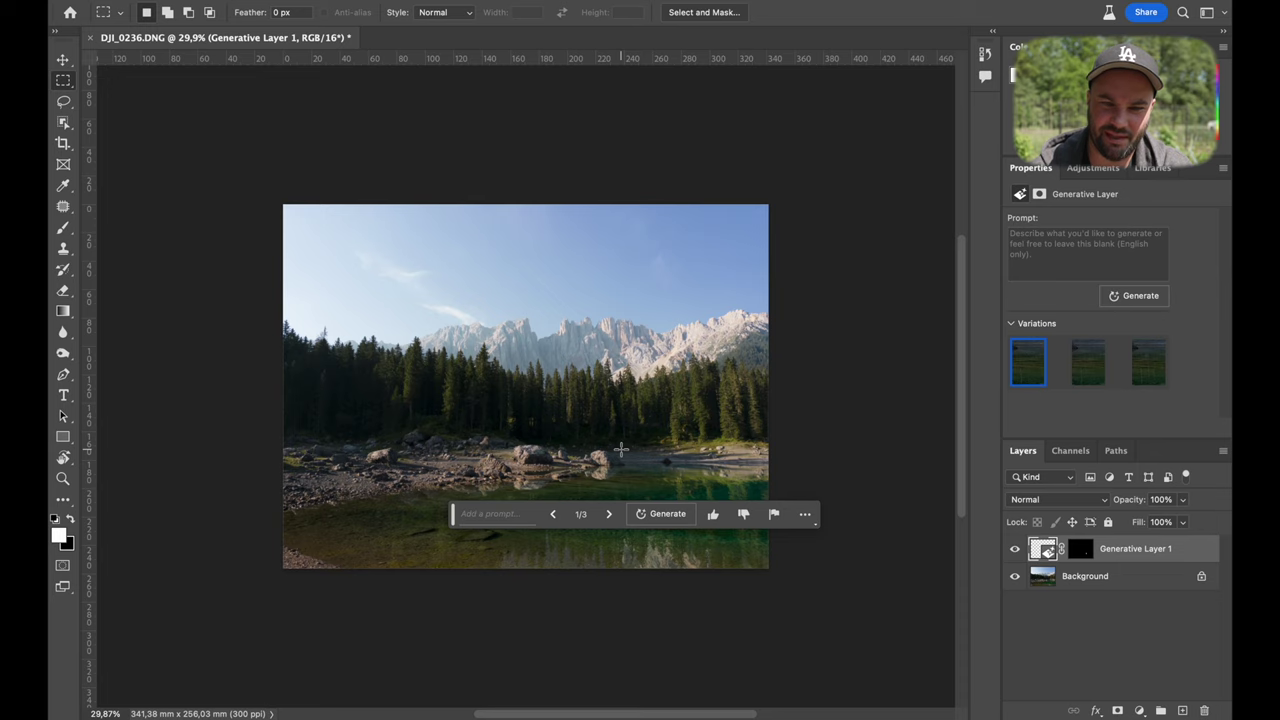
# Extend the lake photo into a vertical 9:16 crop
pyautogui.click(63, 142)
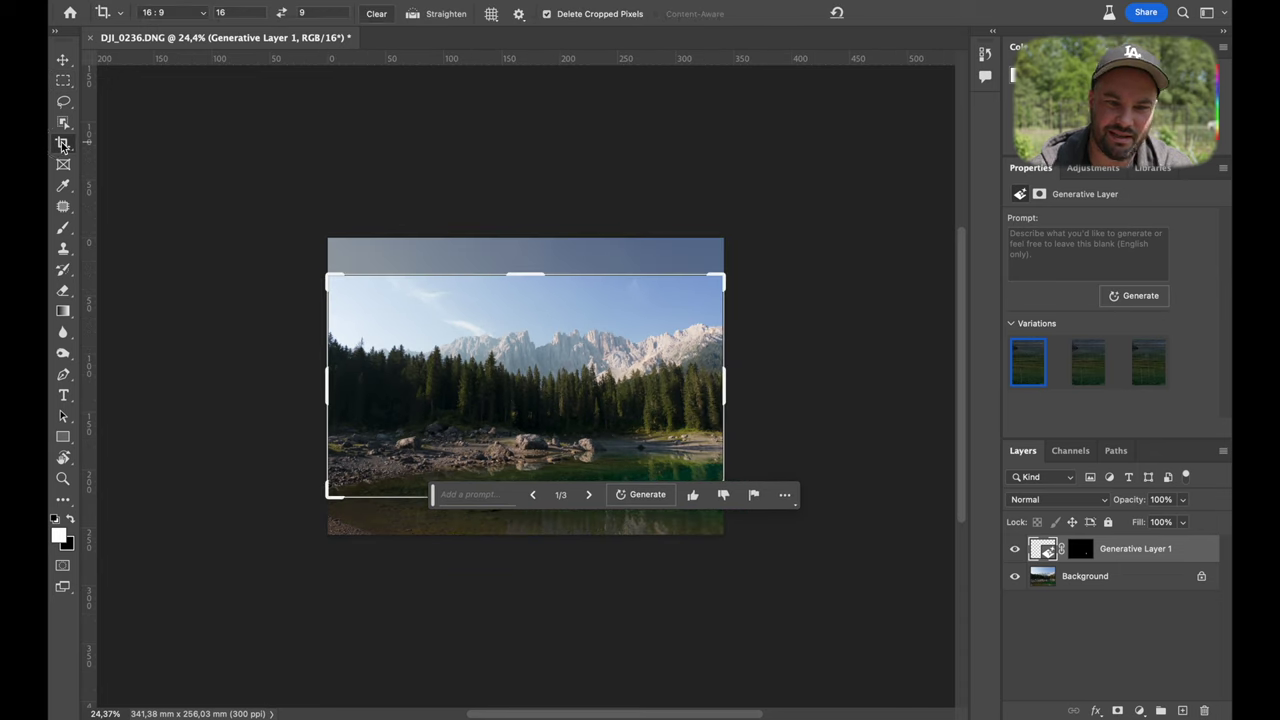
pyautogui.moveTo(525, 274); pyautogui.dragTo(540, 220)
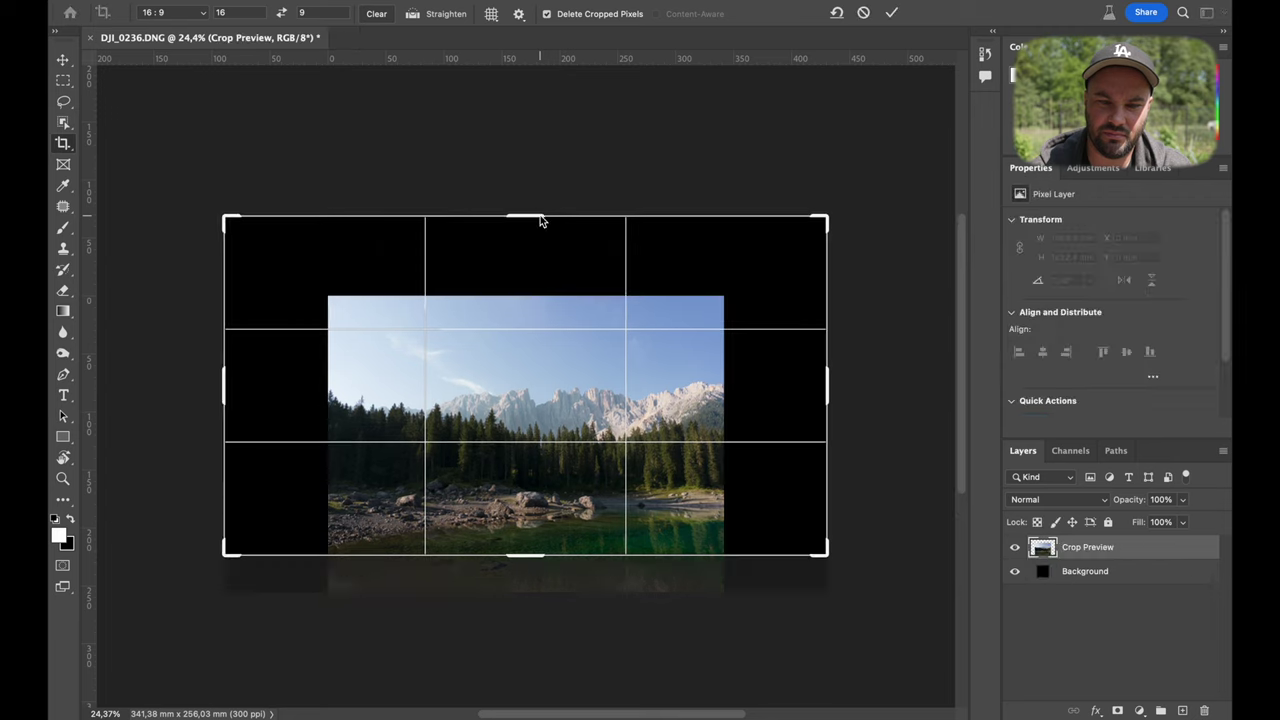
pyautogui.click(281, 13)
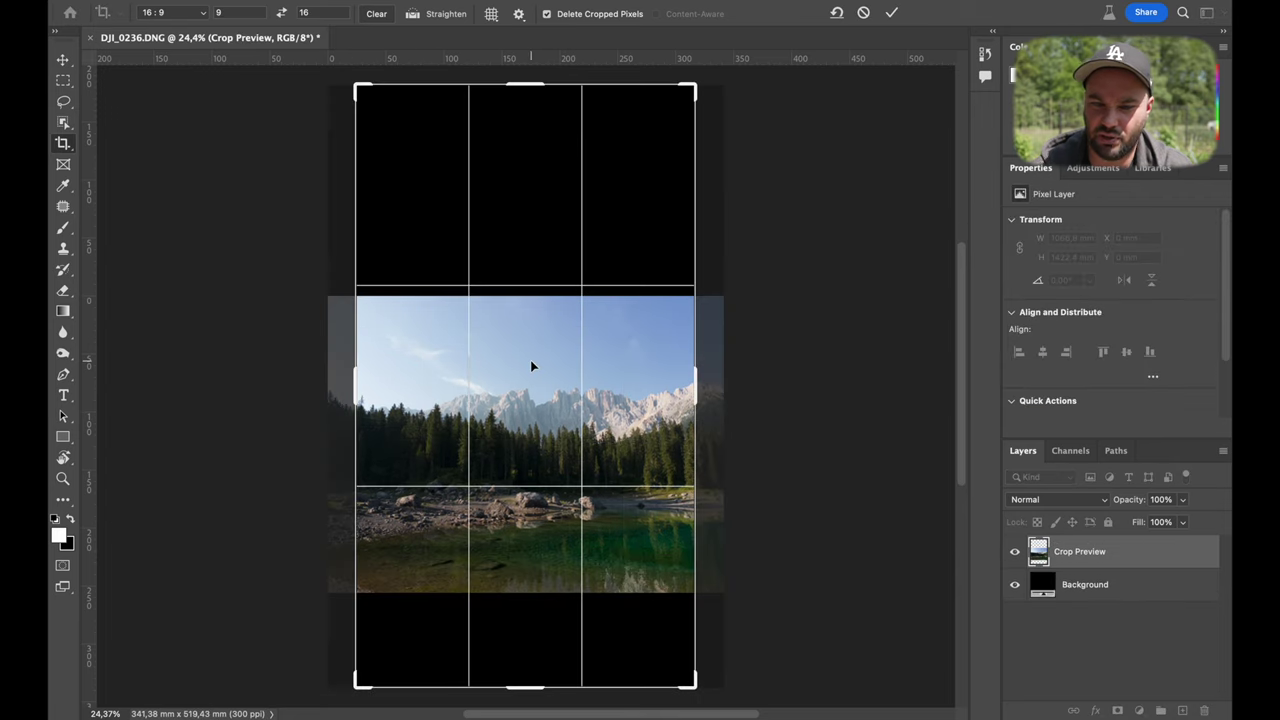
pyautogui.click(891, 13)
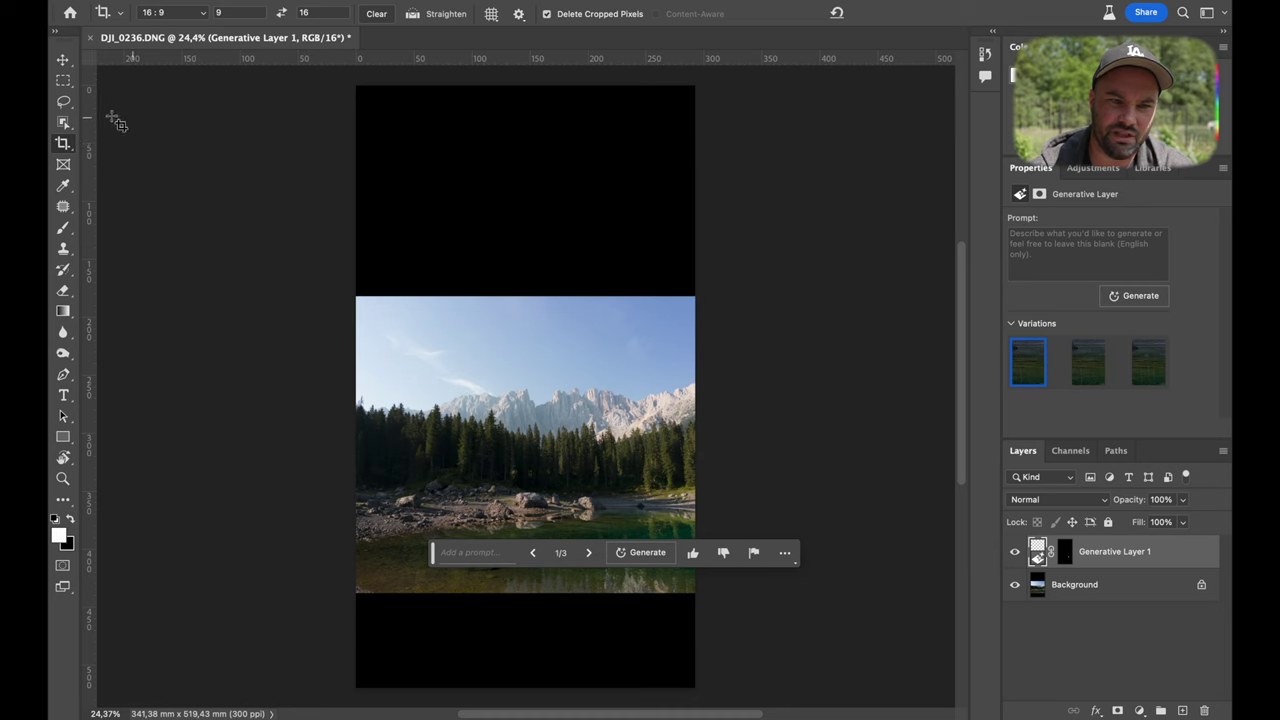
# Select the empty top and bottom bands and generate fill for them without a prompt
pyautogui.click(62, 83)
pyautogui.press('super+0')
pyautogui.moveTo(292, 95); pyautogui.dragTo(800, 313)
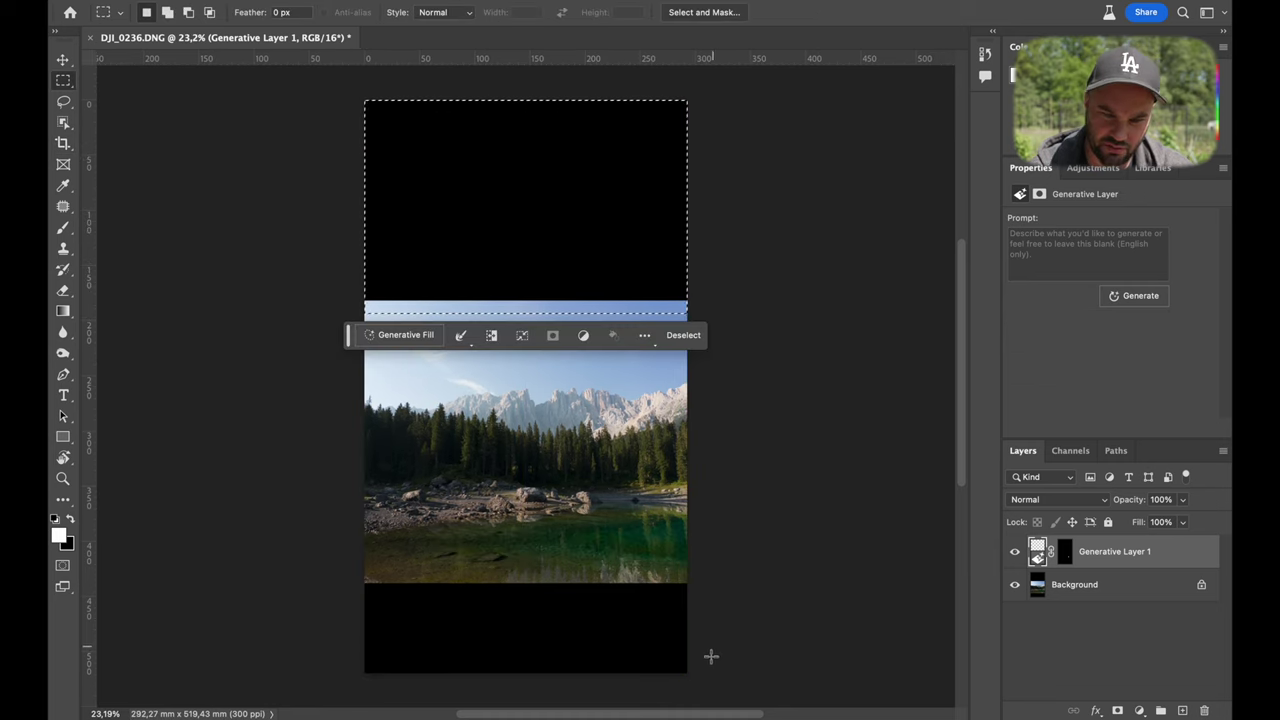
pyautogui.scroll(-10, 718, 571)
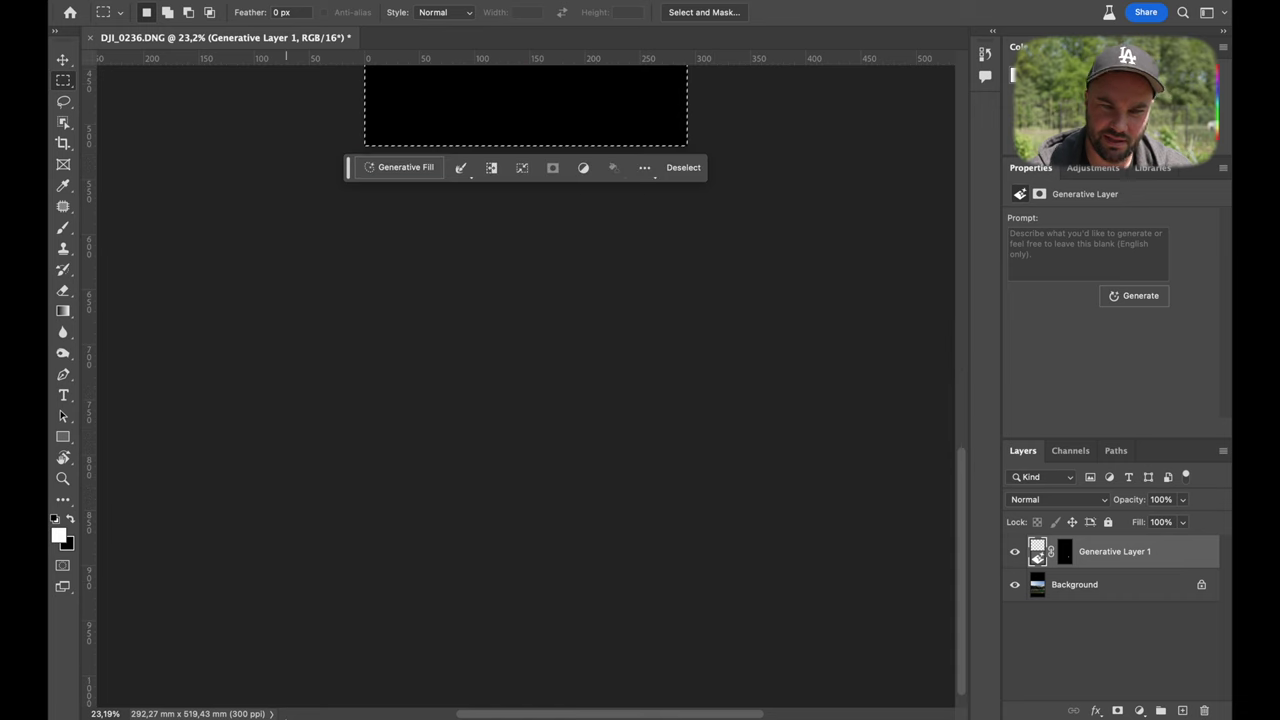
pyautogui.scroll(5, 657, 215)
pyautogui.scroll(-2, 657, 222)
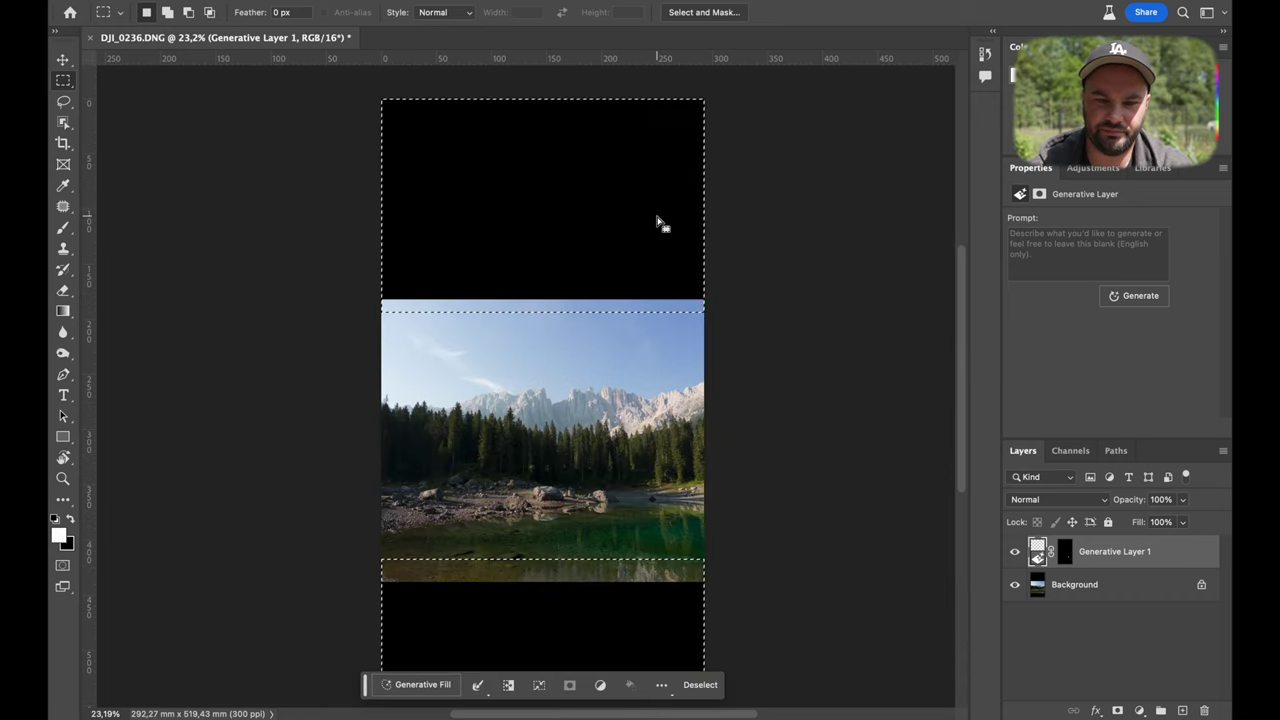
pyautogui.click(448, 684)
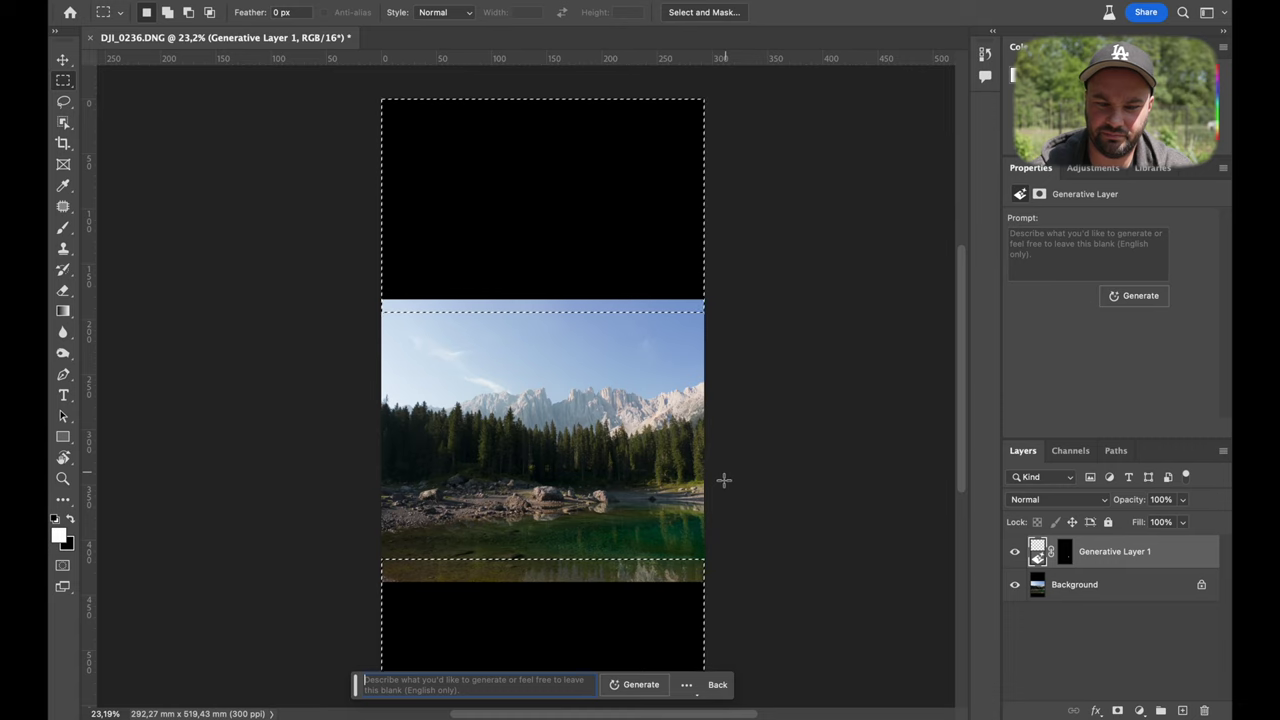
pyautogui.click(637, 684)
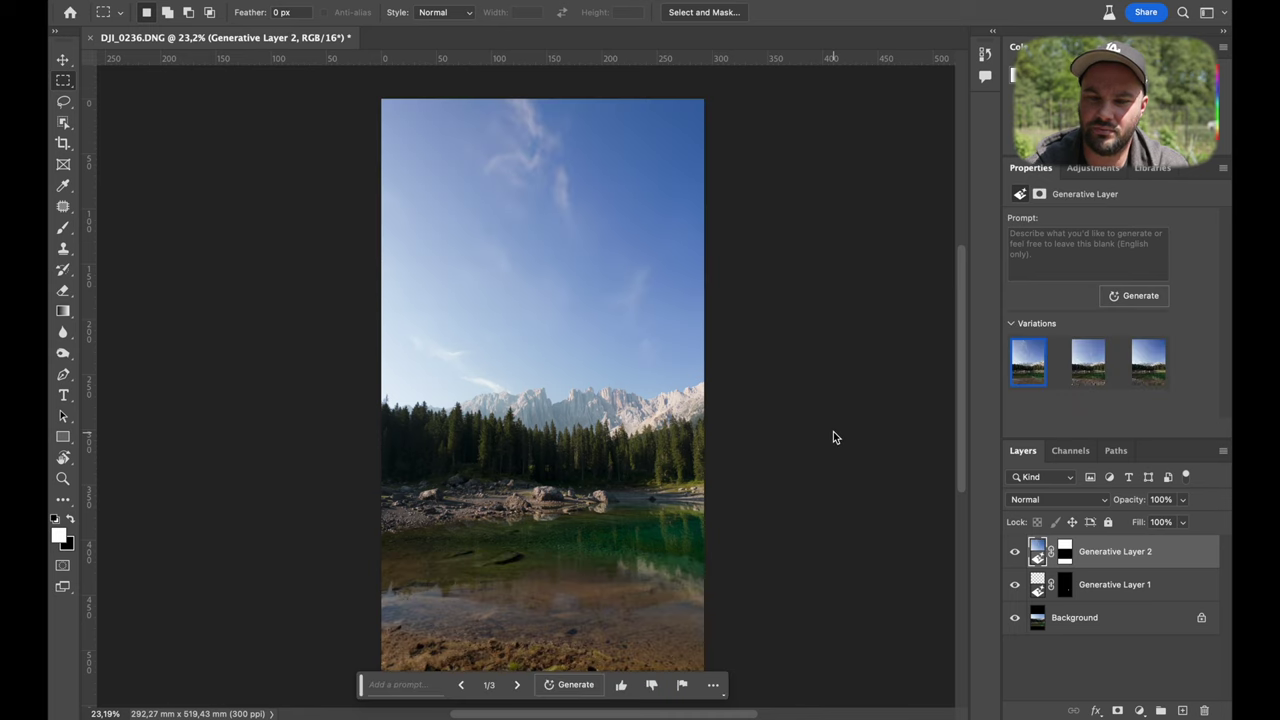
# Fit the tall image in view and apply the third fill variation
pyautogui.press('super+minus')
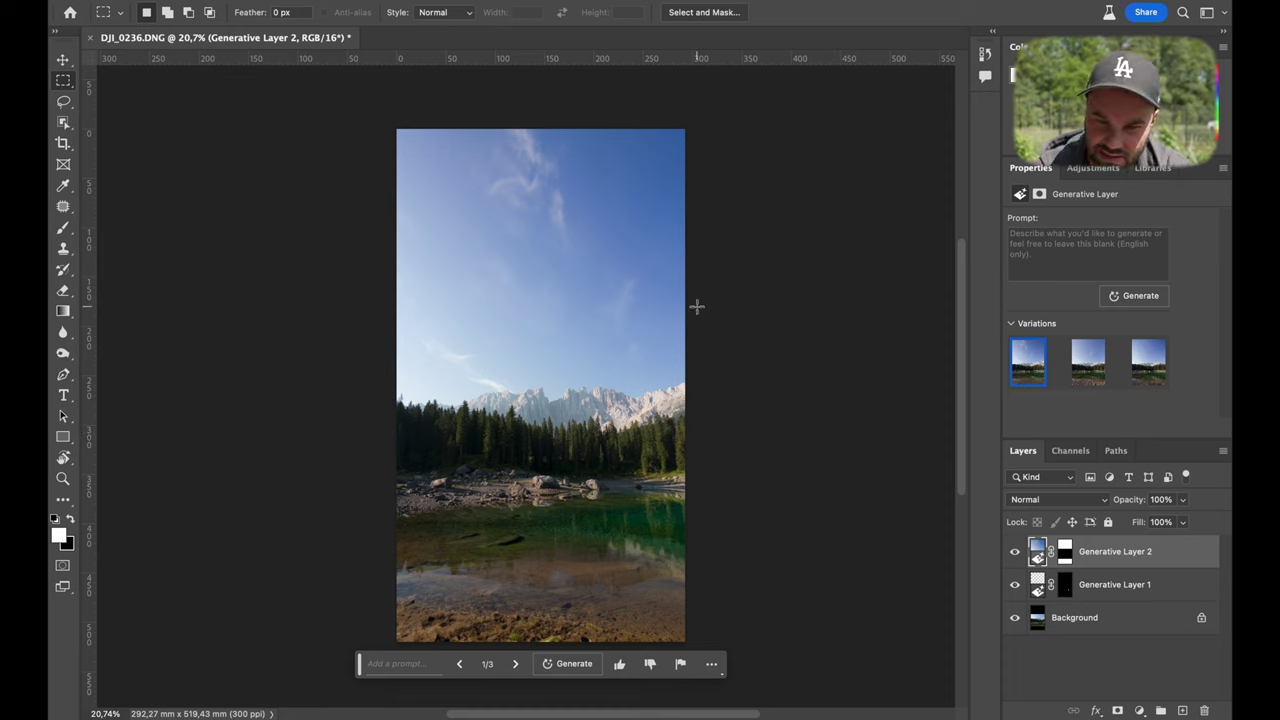
pyautogui.click(1092, 365)
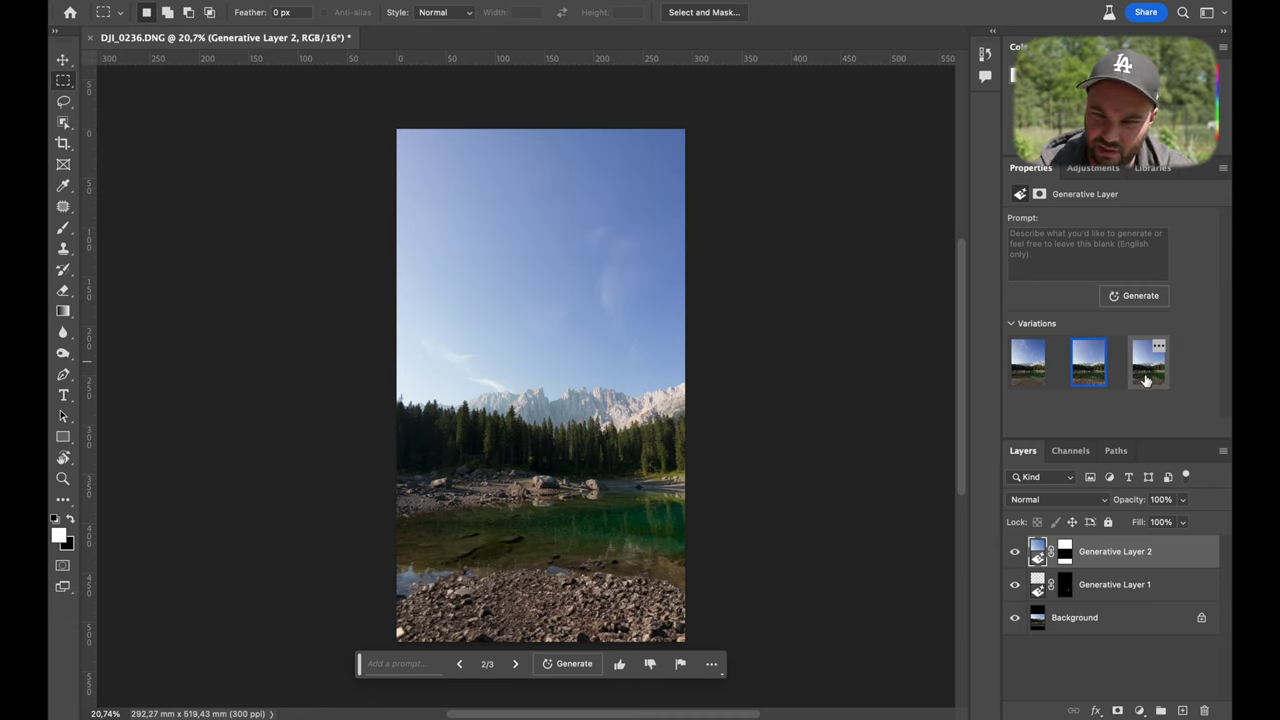
pyautogui.click(1146, 377)
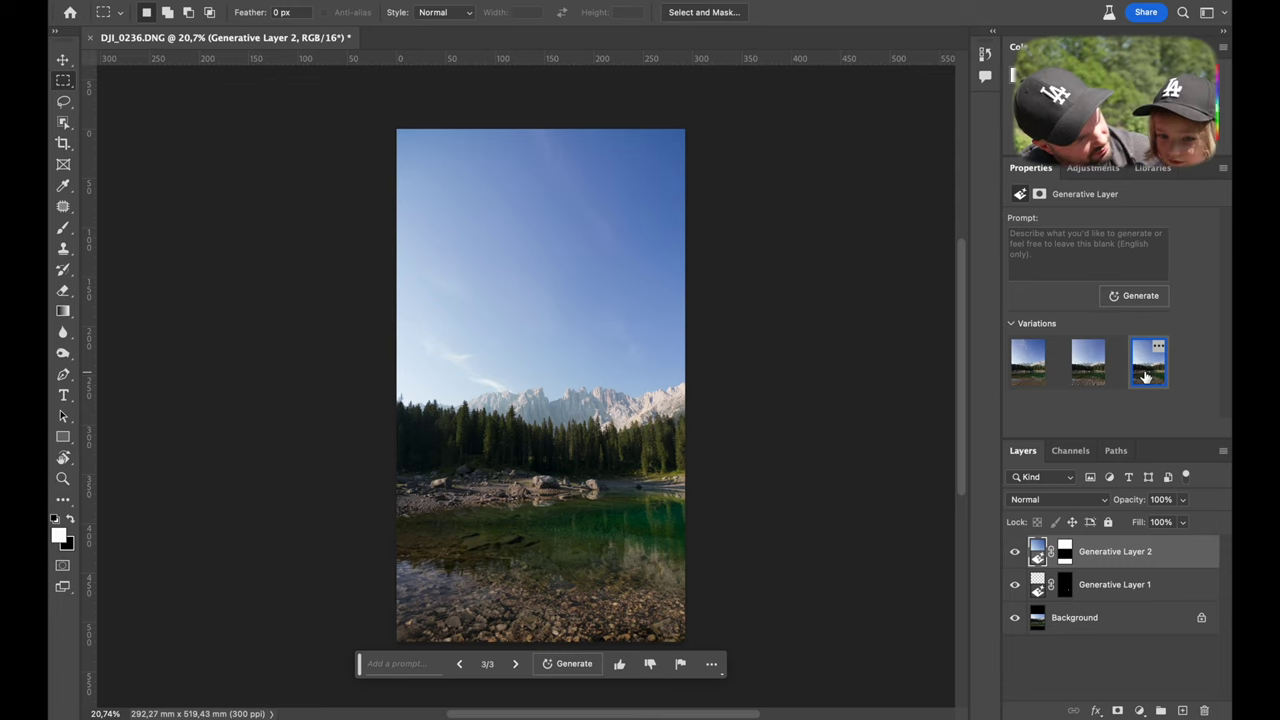
# Hide and reshow the generated and background layers to compare before and after
pyautogui.click(1015, 551)
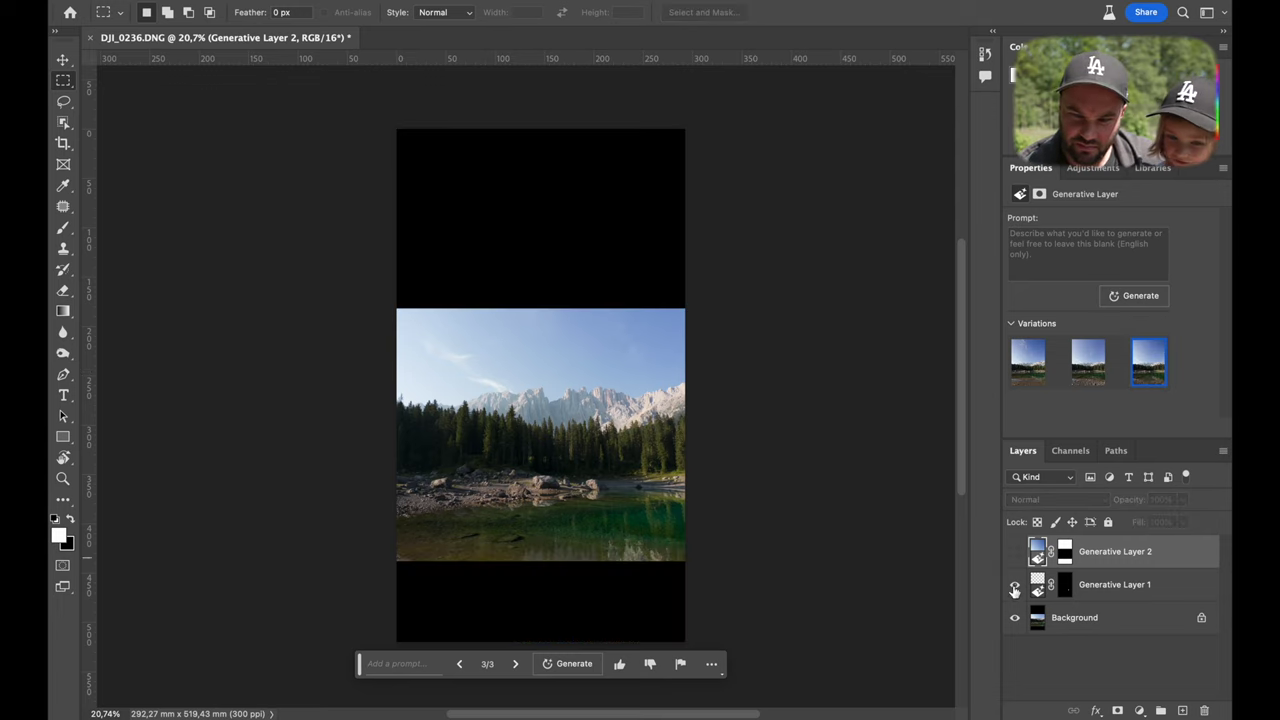
pyautogui.click(1015, 584)
pyautogui.click(1014, 618)
pyautogui.click(1014, 619)
pyautogui.click(1015, 584)
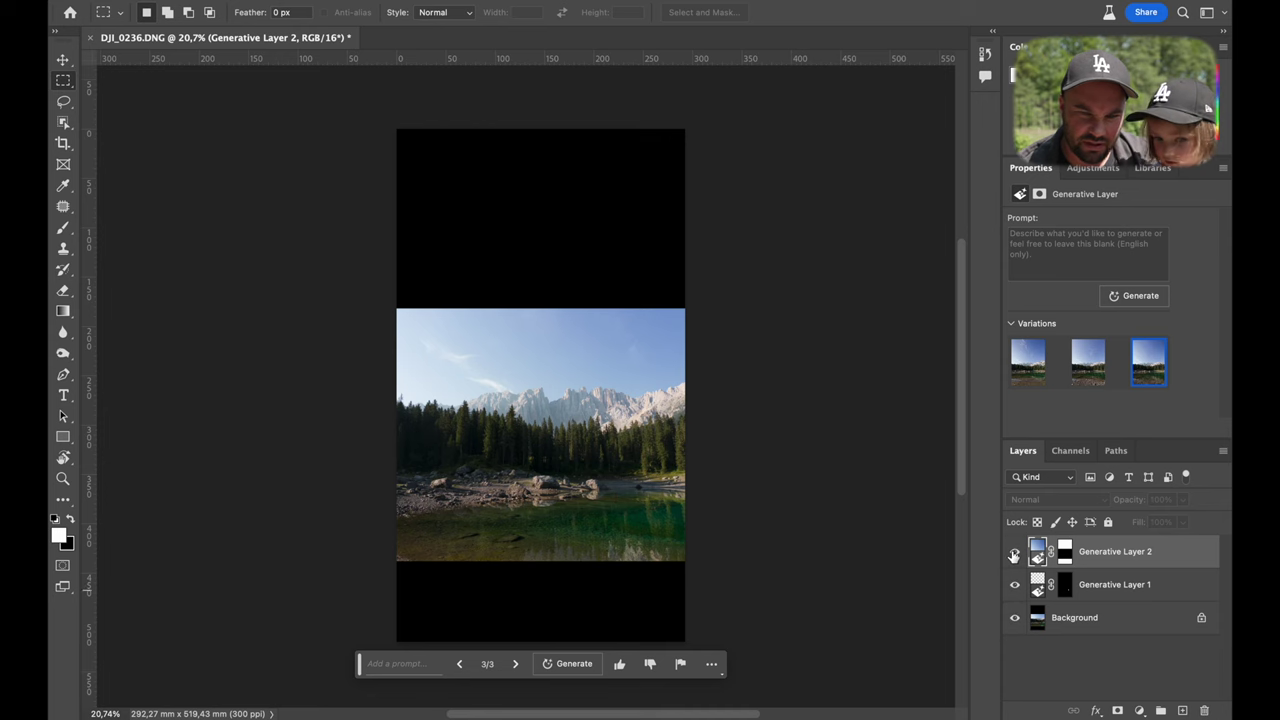
pyautogui.click(1015, 552)
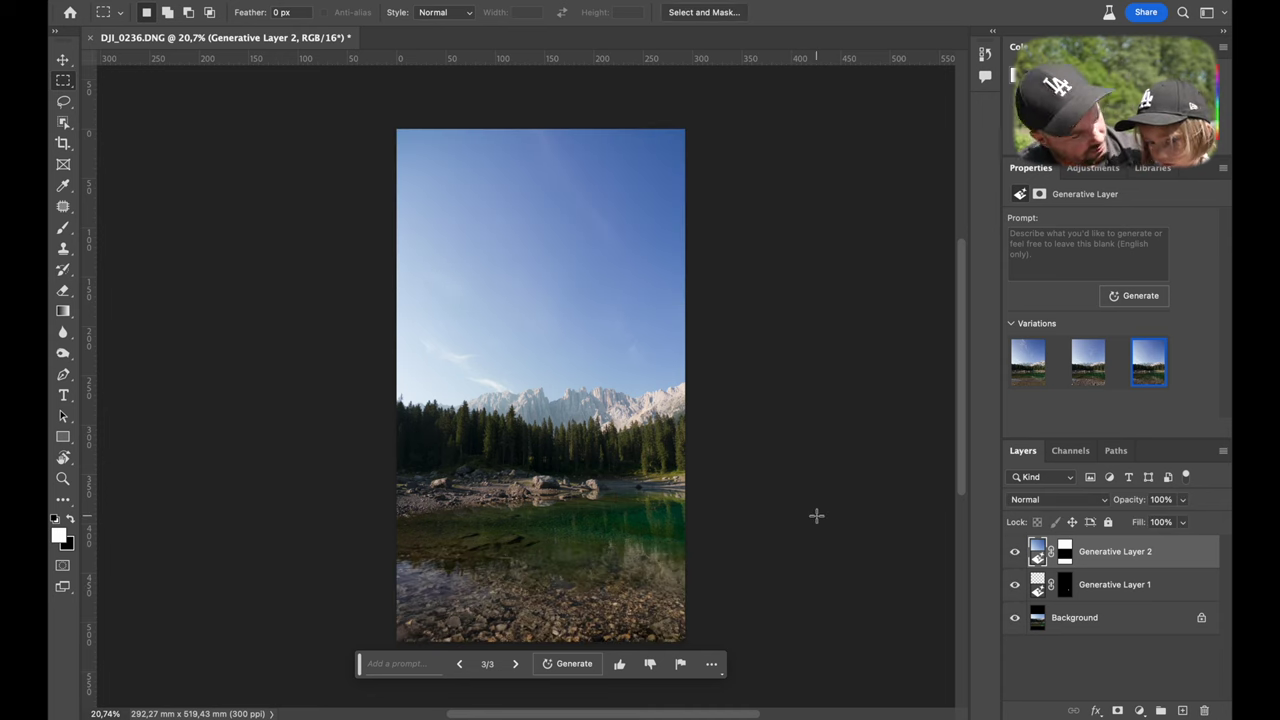